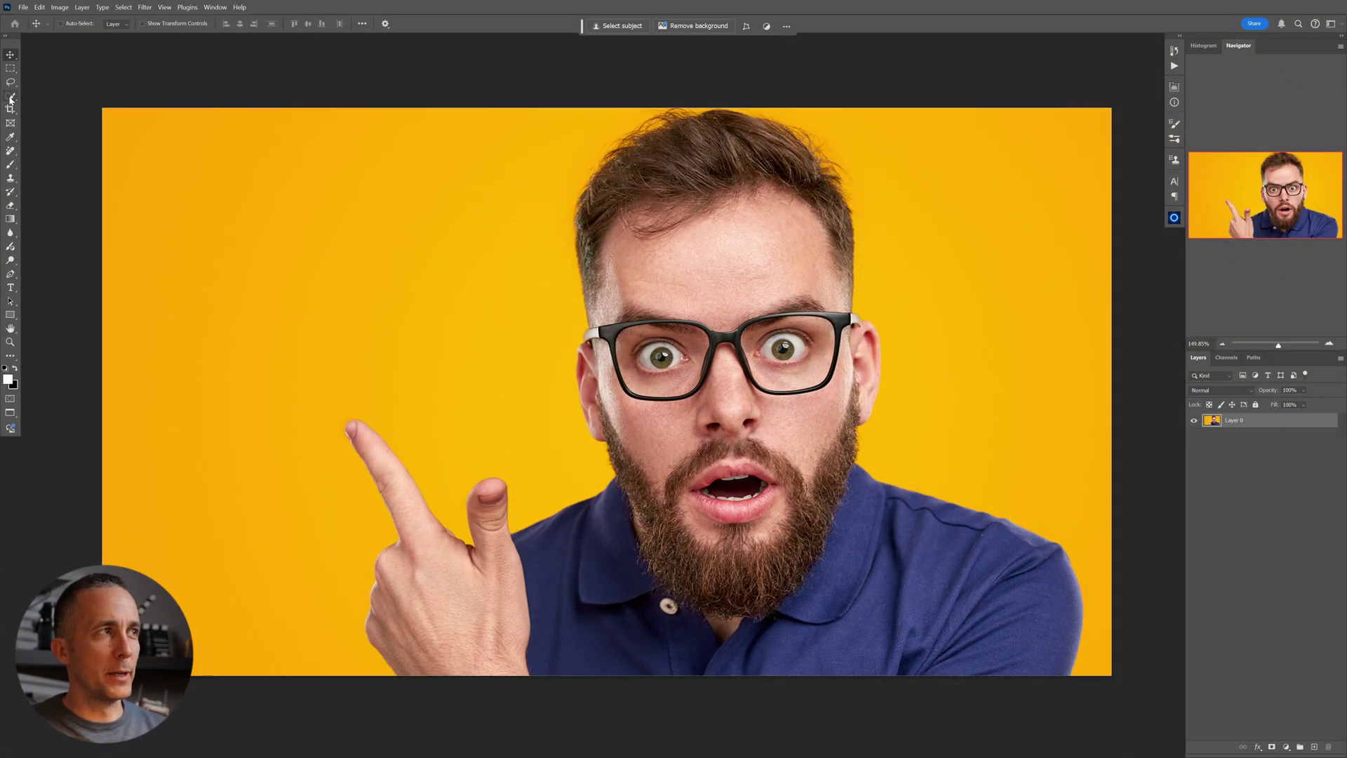
Select the man automatically as the subject and mask out the yellow background on his layer.
click(12, 96)
click(308, 25)
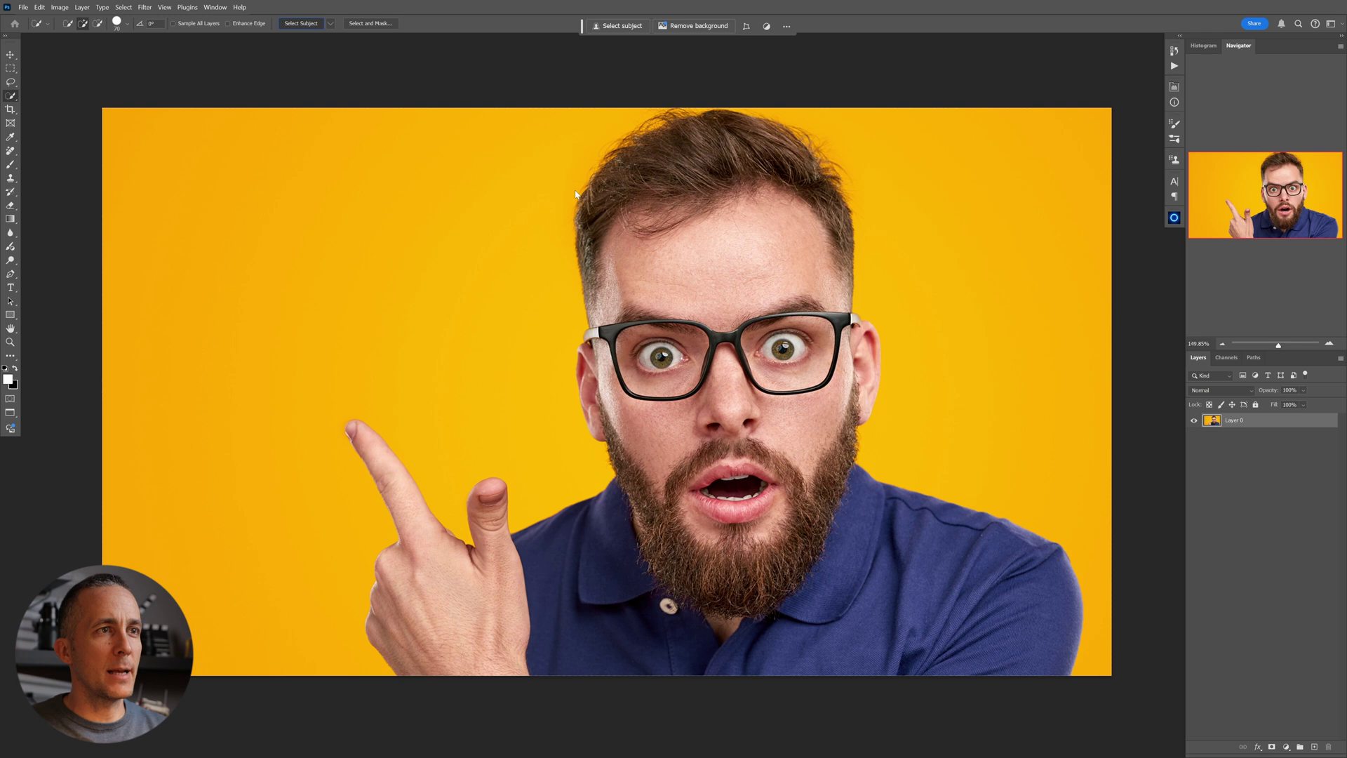
click(1272, 748)
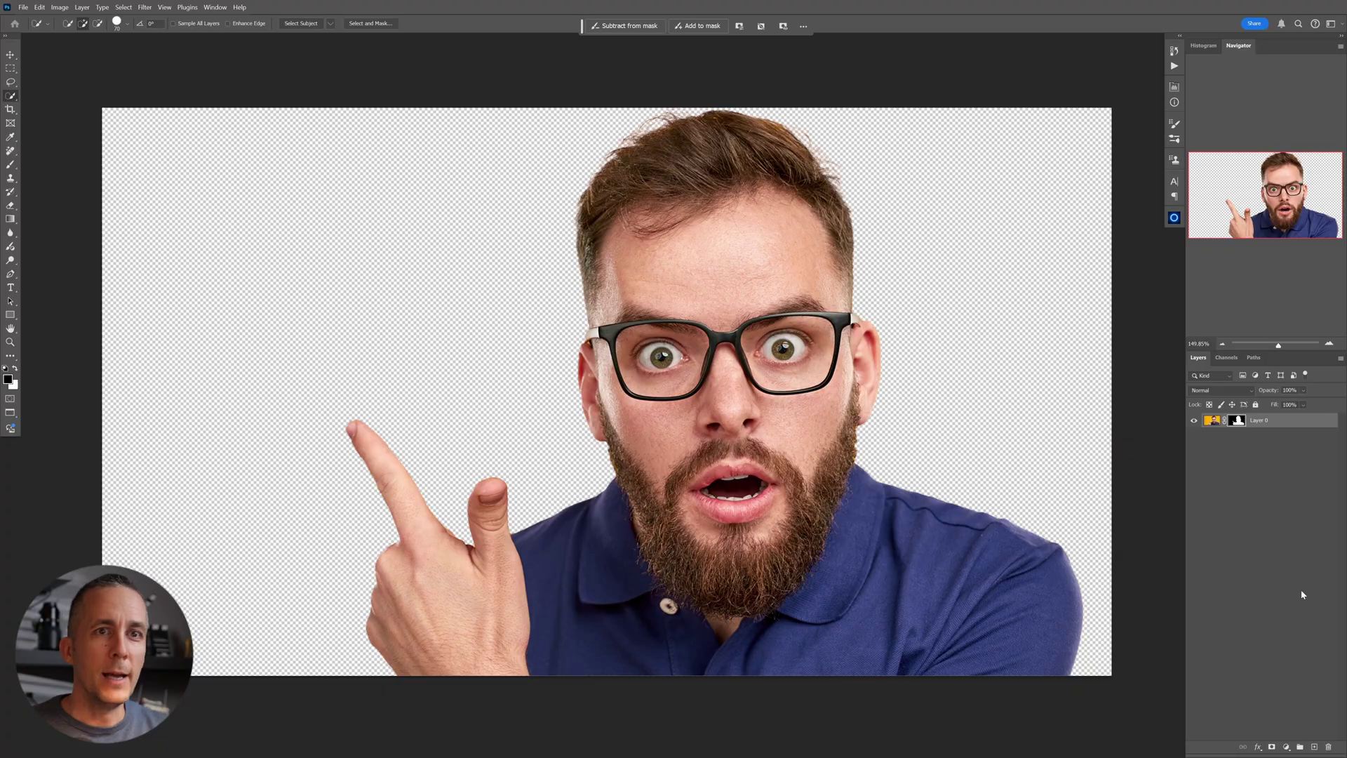
Add a new layer beneath the masked man and fill it with black.
ctrl+click(1315, 747)
key(x)
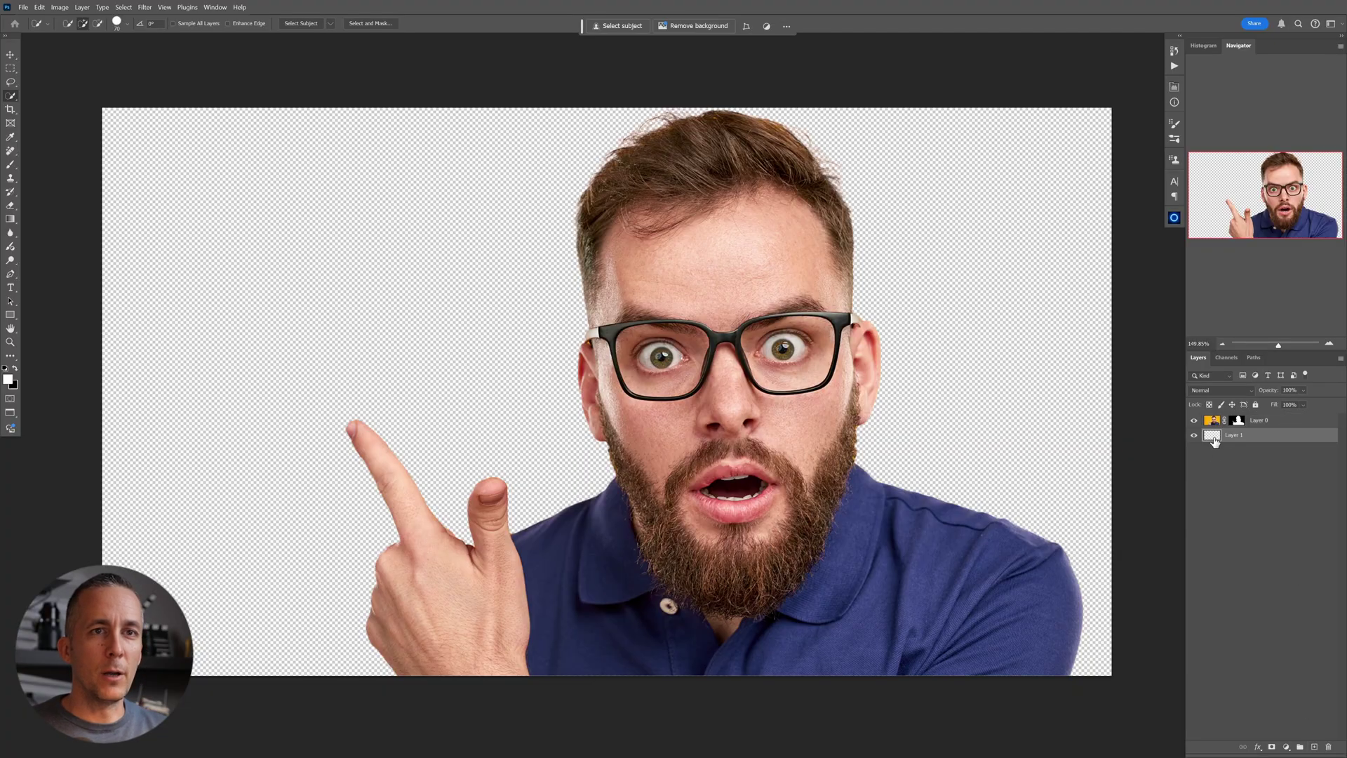
key(d)
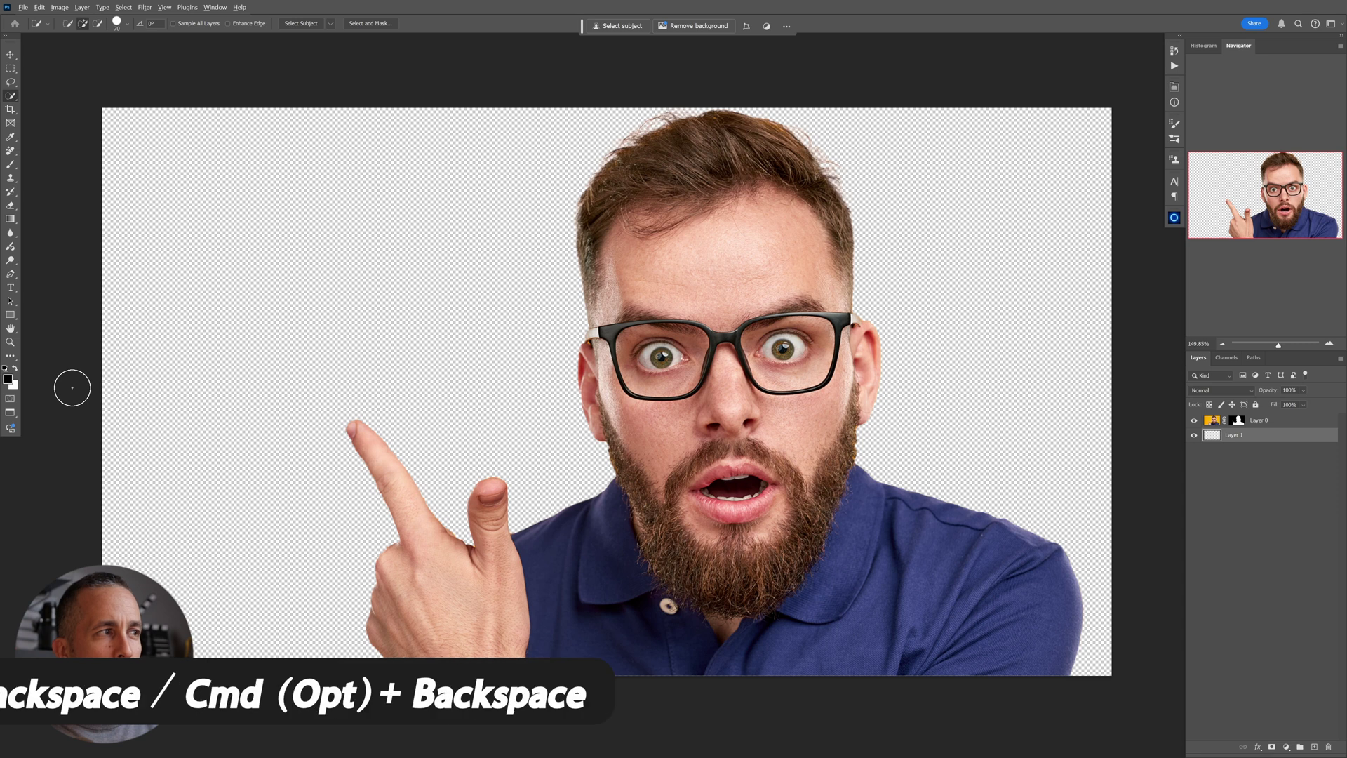
key(alt+BackSpace)
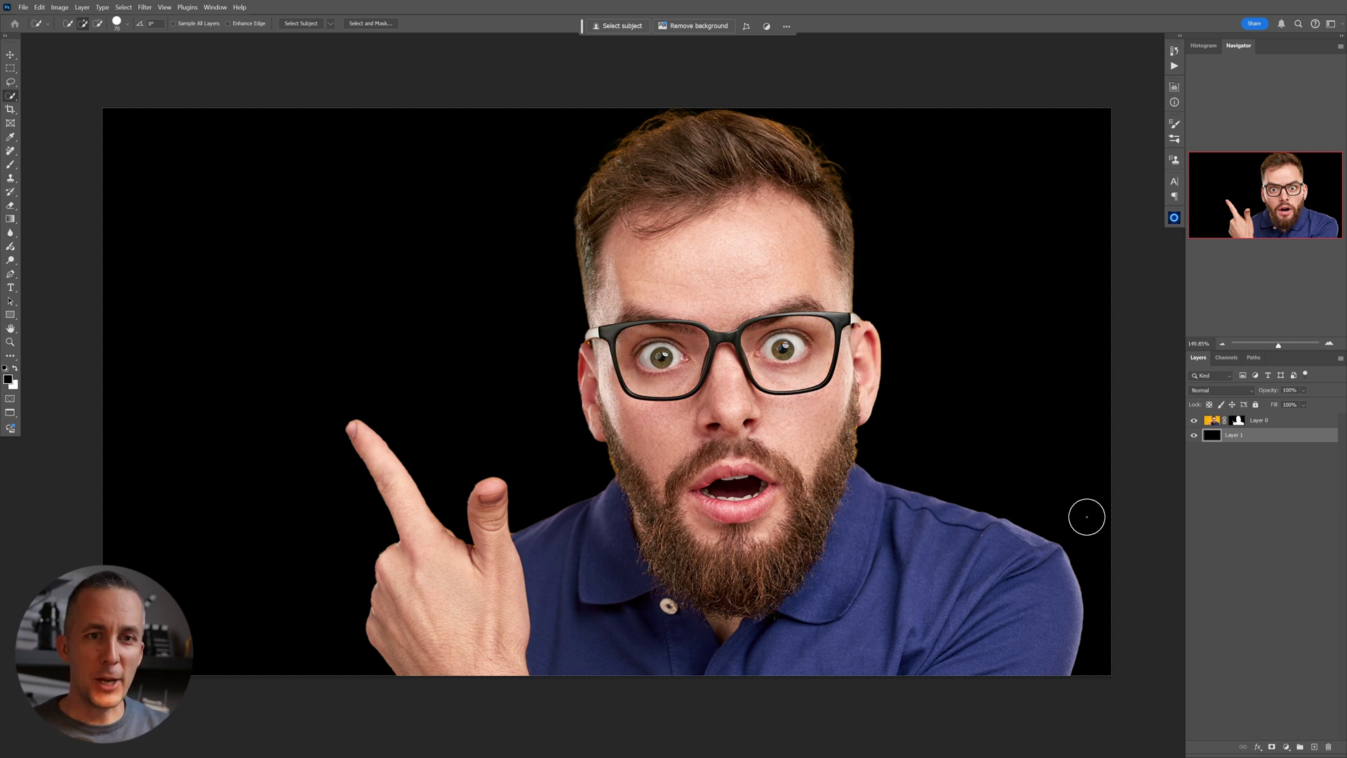
Add a black-filled layer above the masked man, plus an empty layer on top of it.
click(1214, 420)
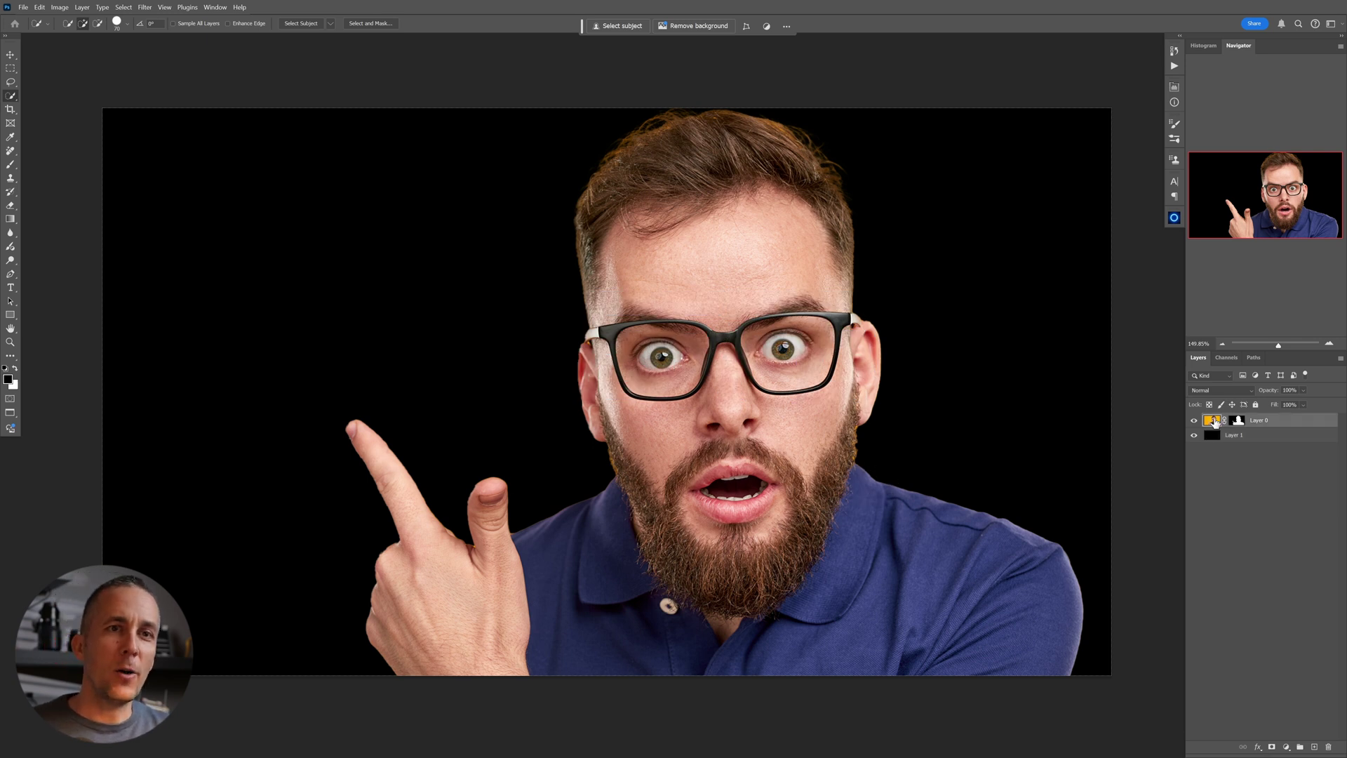
click(1316, 746)
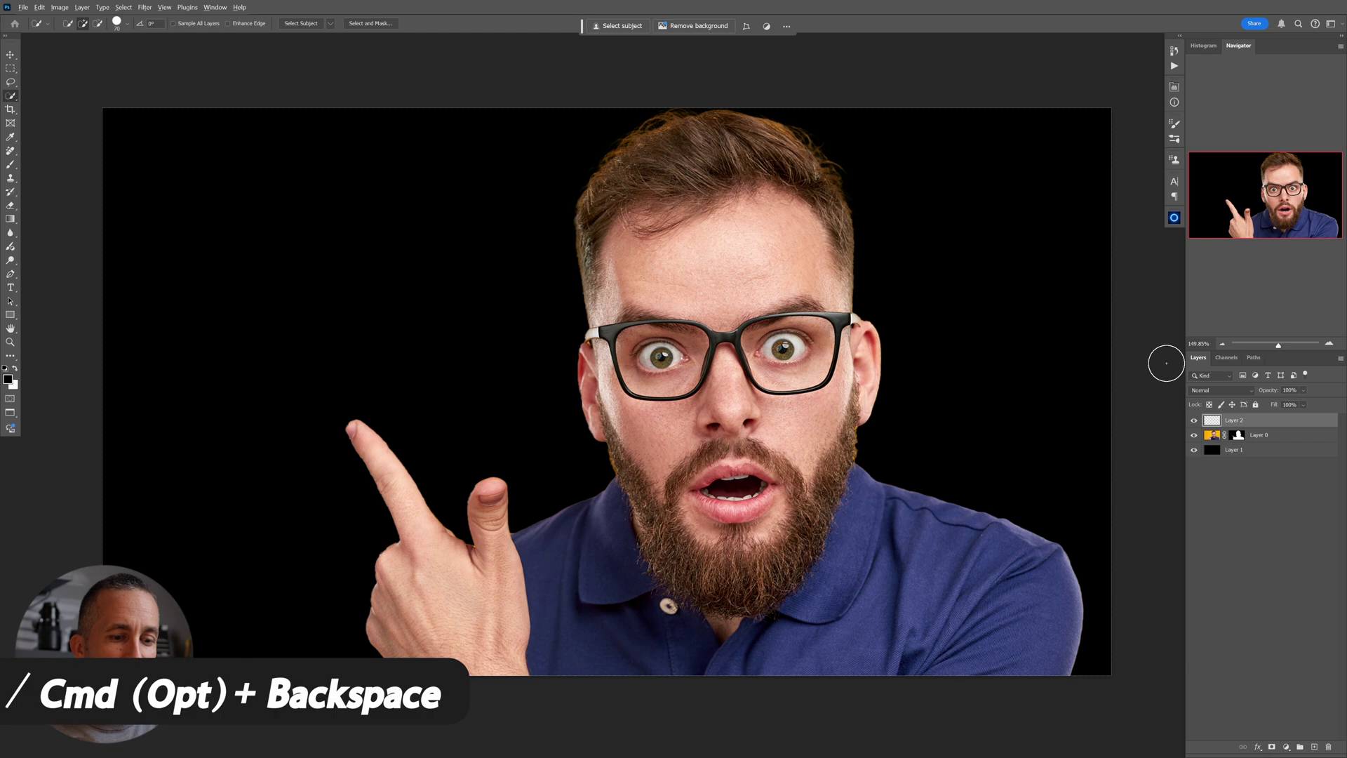
key(alt+BackSpace)
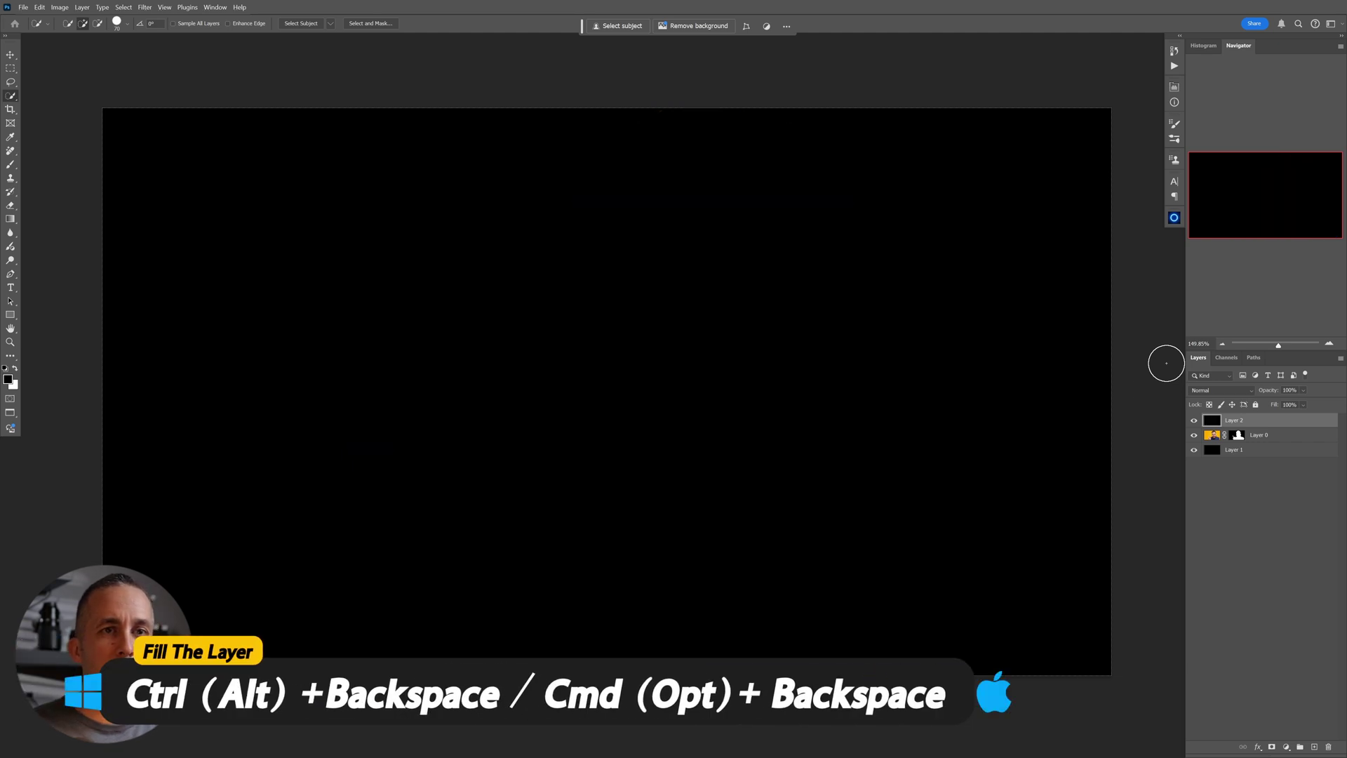
click(1315, 748)
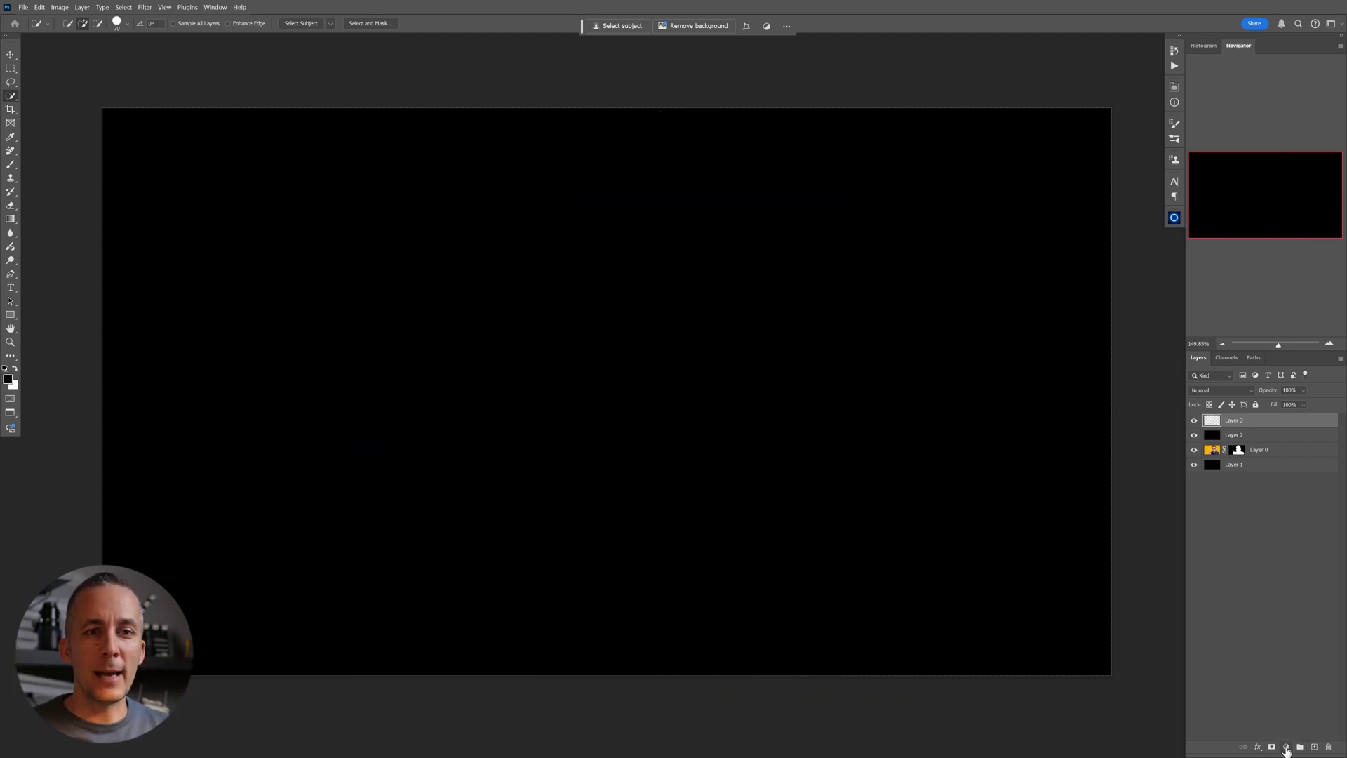
Add a Gradient Map adjustment layer on top and insert colour stops in its gradient at locations 33 and 65.
click(1287, 747)
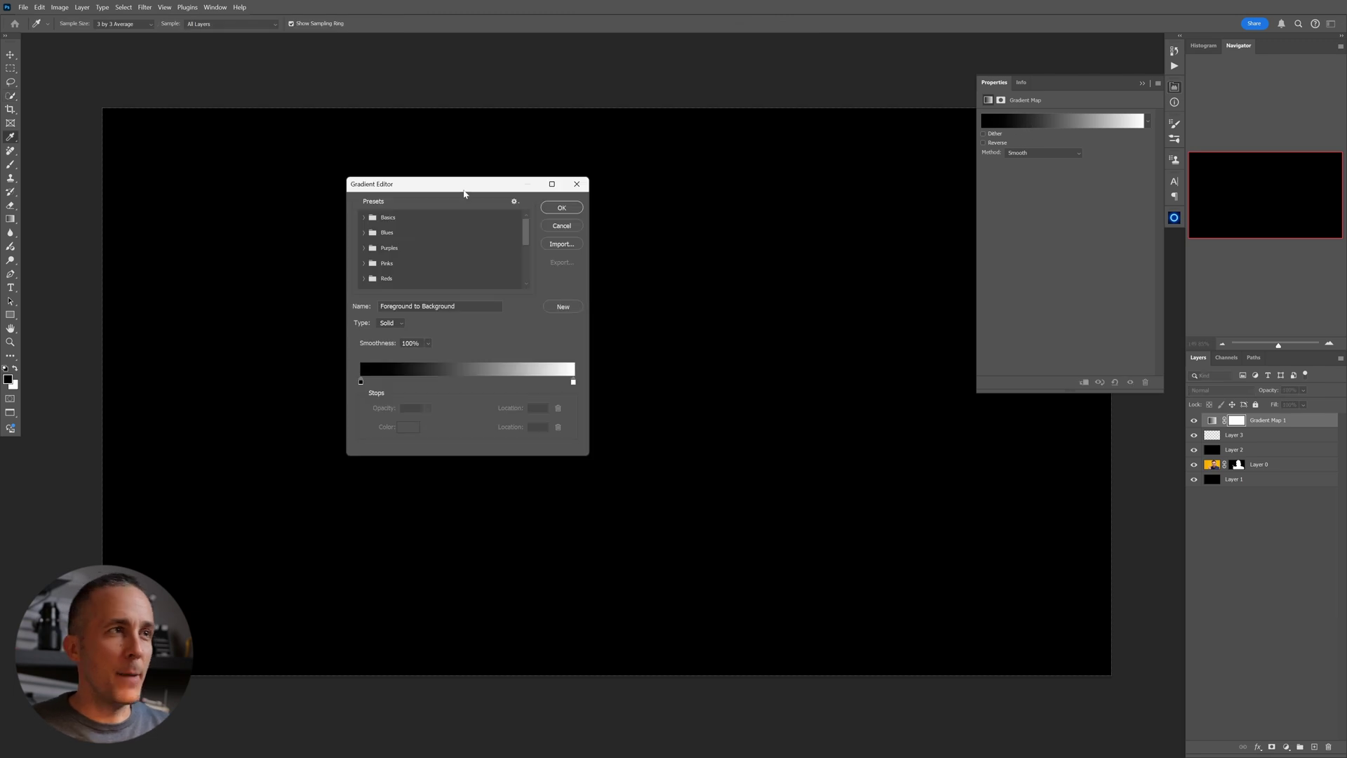
drag(463, 188, 553, 205)
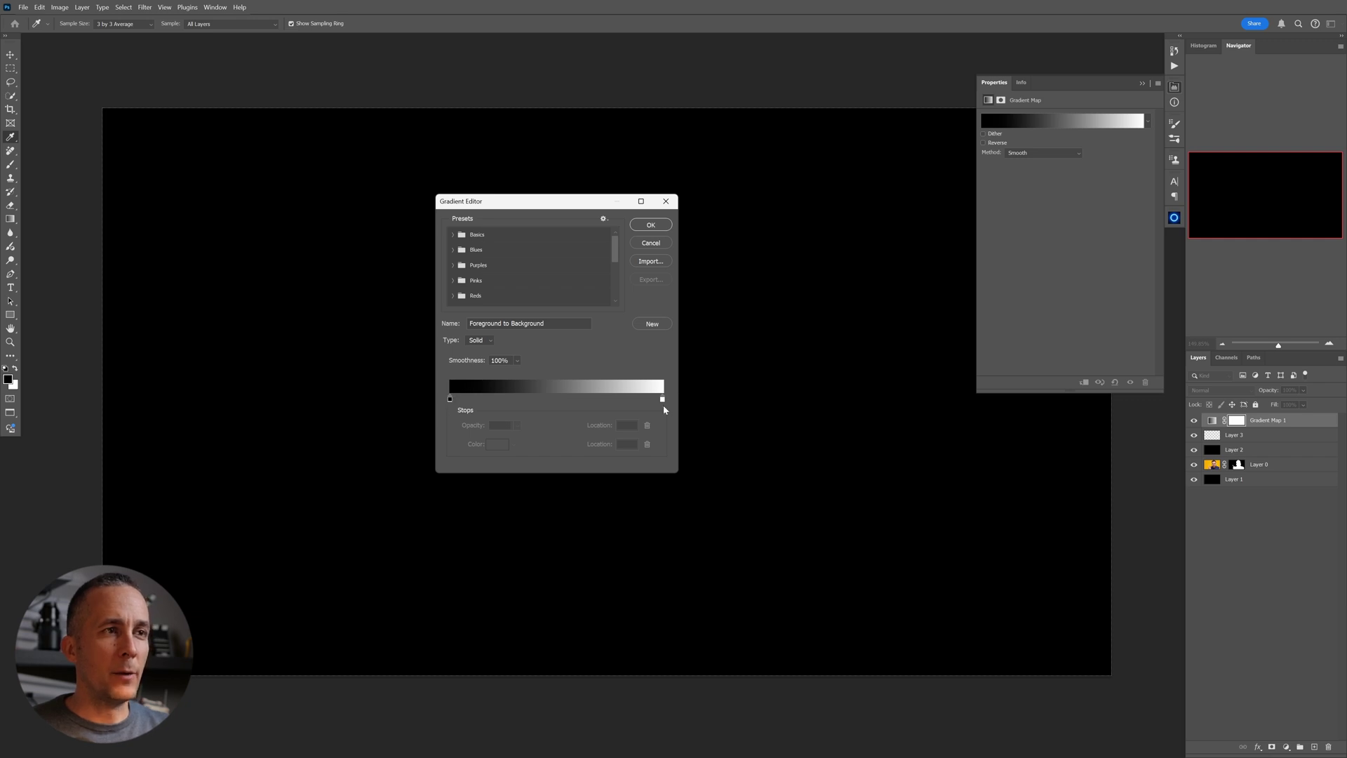
click(519, 401)
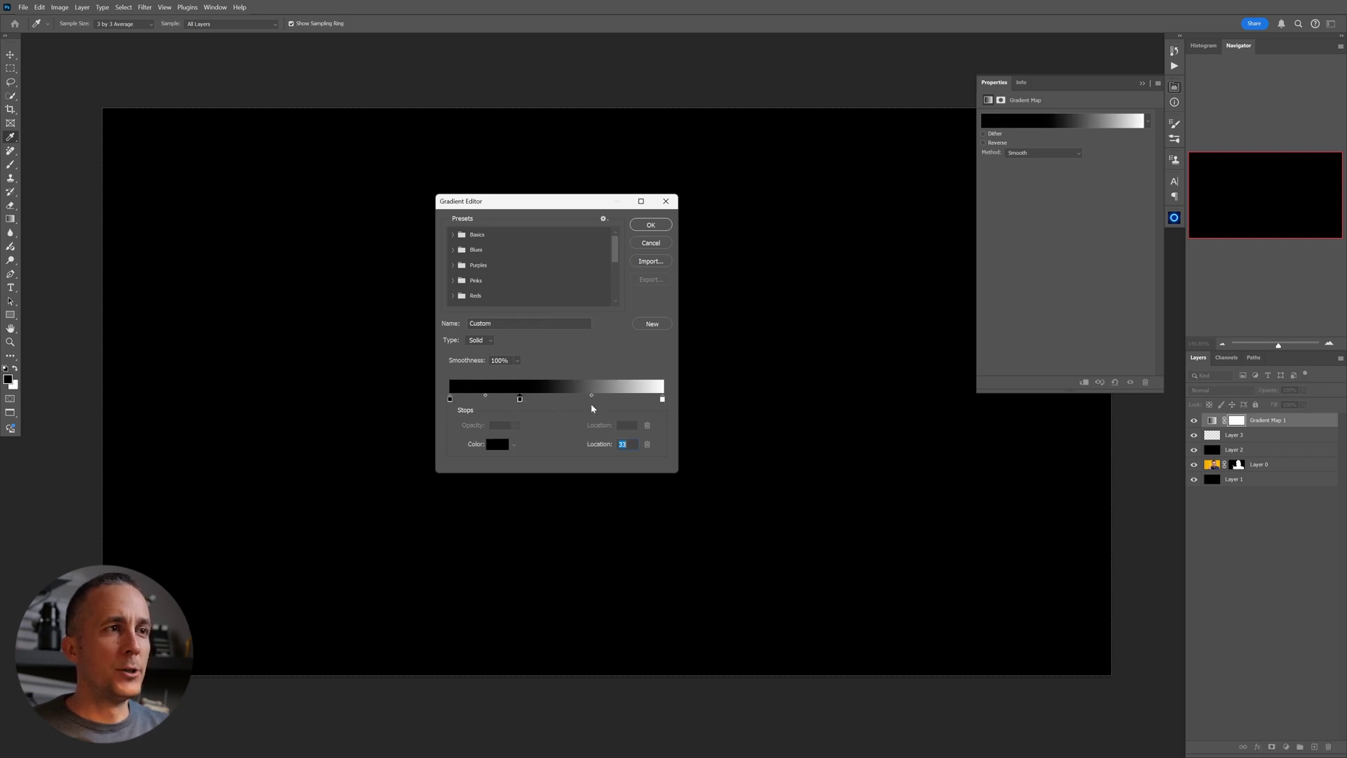
click(588, 400)
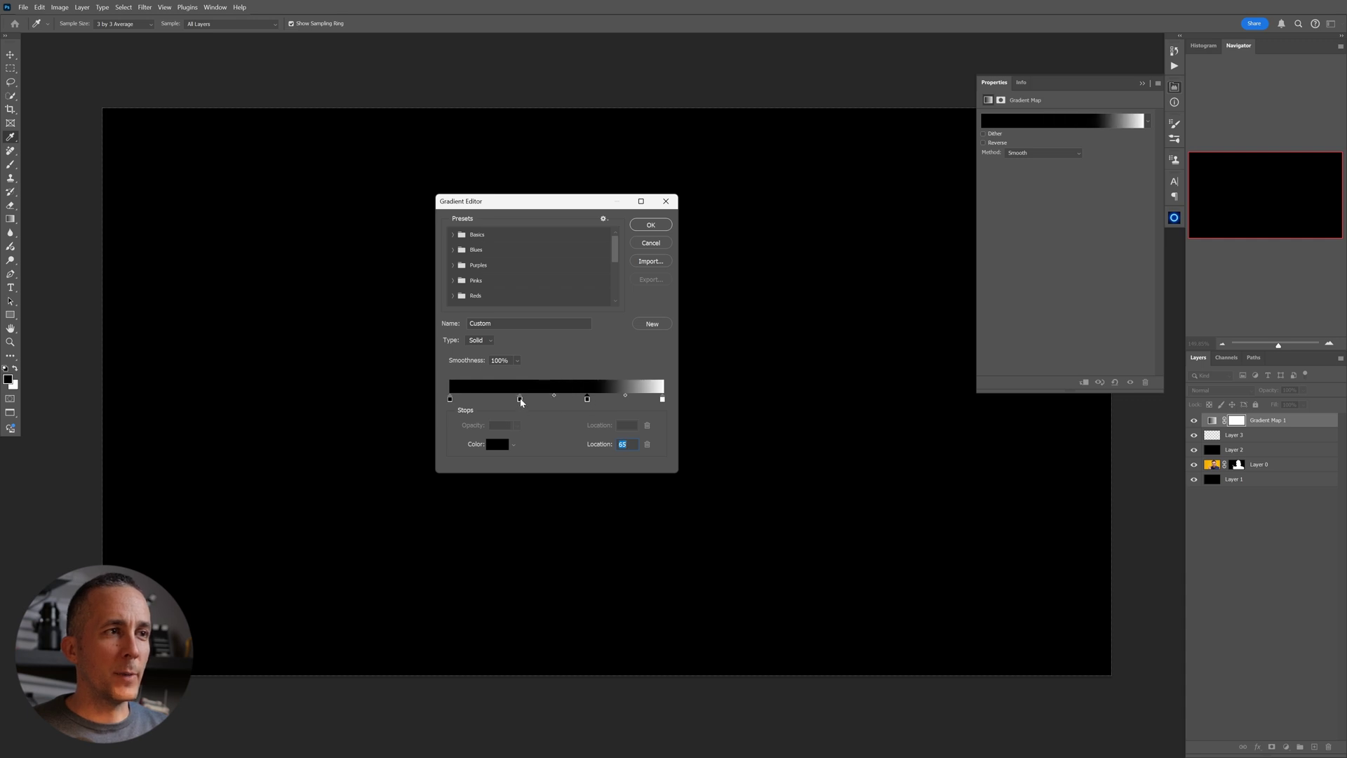
Set the gradient stop at location 33 to a dark orange, RGB 105, 67, 0.
click(504, 445)
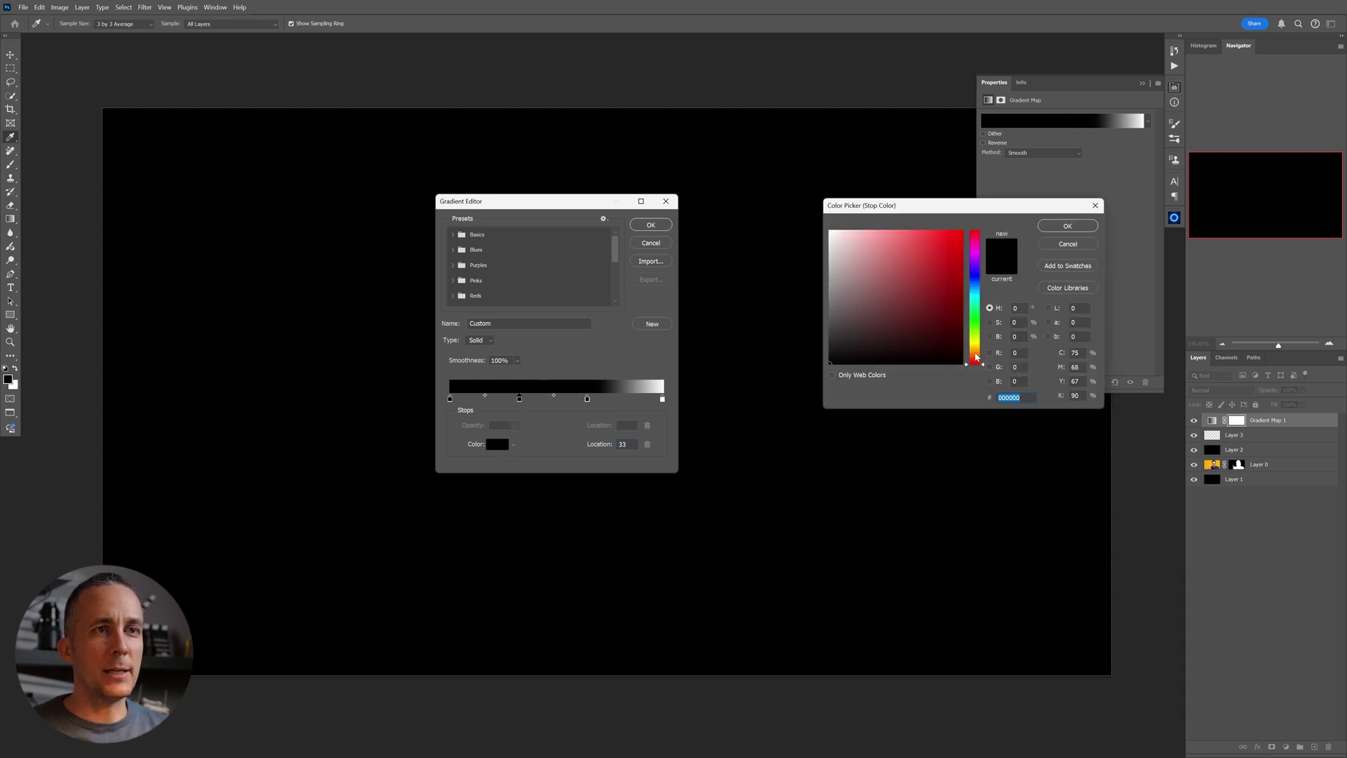
drag(976, 356, 980, 354)
drag(949, 309, 965, 306)
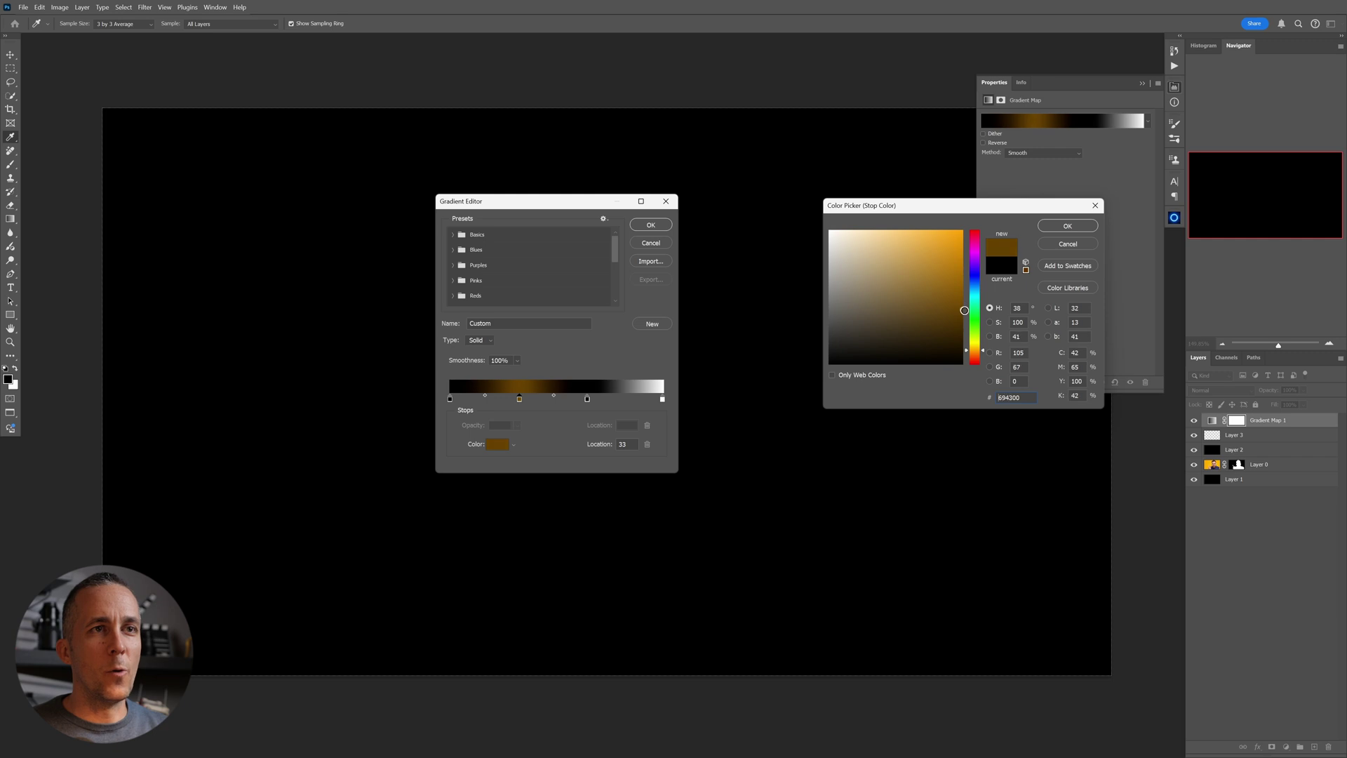
click(1067, 225)
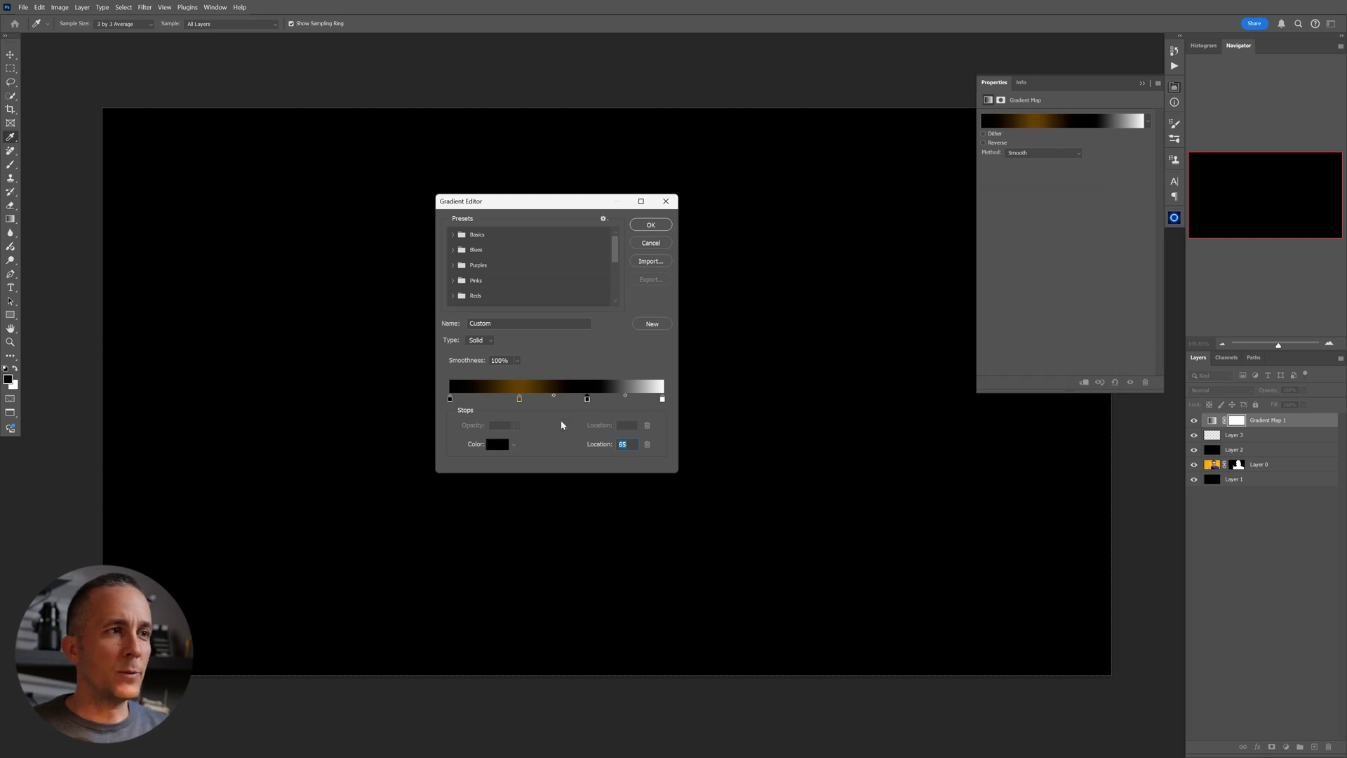
Set the gradient stop at location 65 to yellow ffea00 and accept the edited gradient.
click(499, 447)
drag(973, 349, 972, 344)
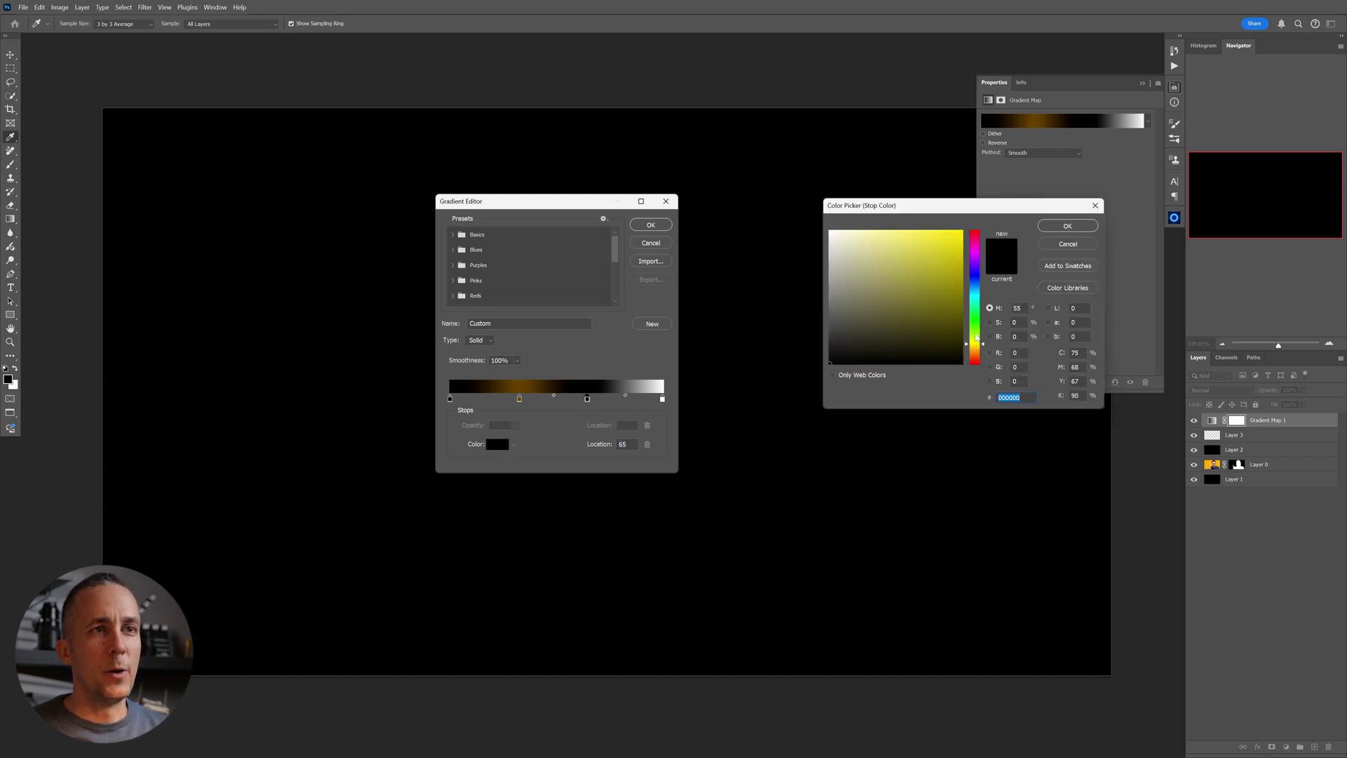
drag(938, 269, 970, 212)
drag(979, 345, 979, 345)
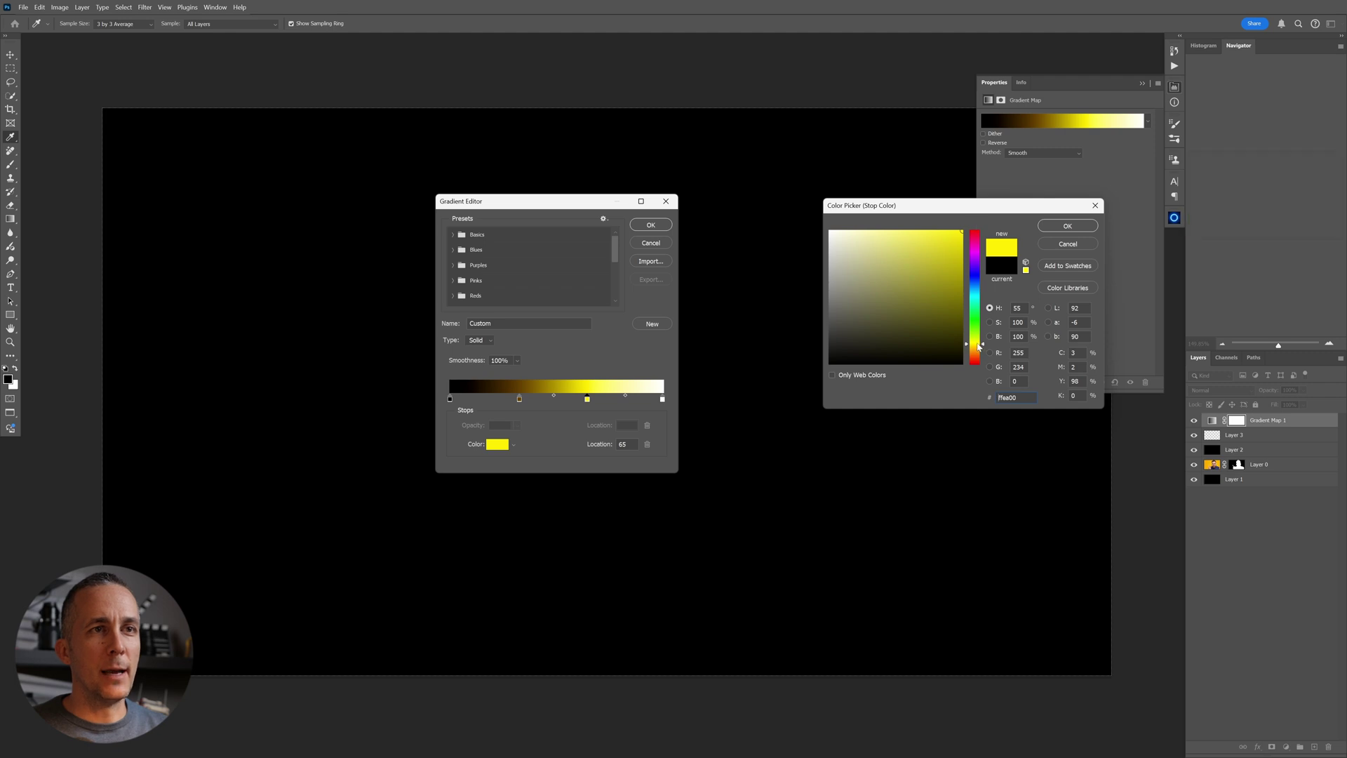
click(1067, 226)
click(669, 227)
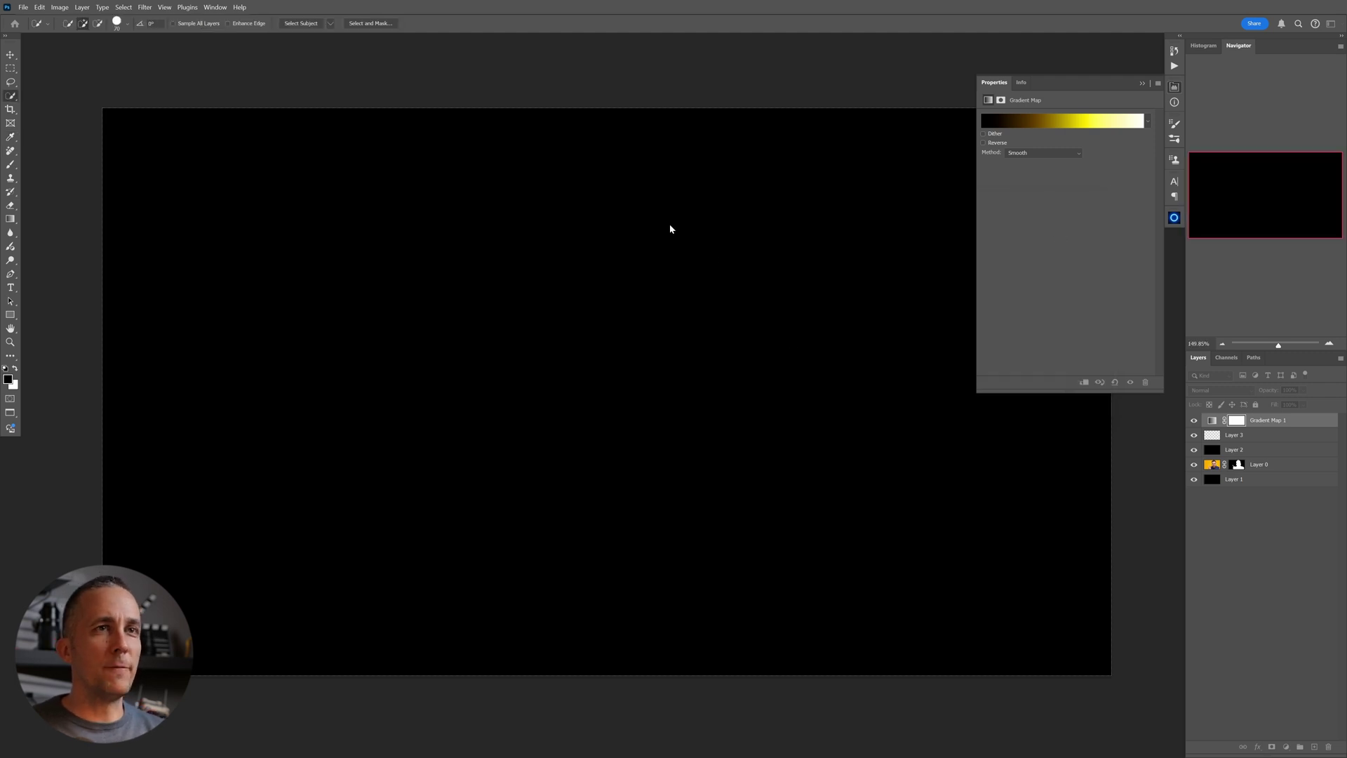
Group the gradient map, the empty layer and the upper black layer, and set the group's blend mode to Screen.
key(w)
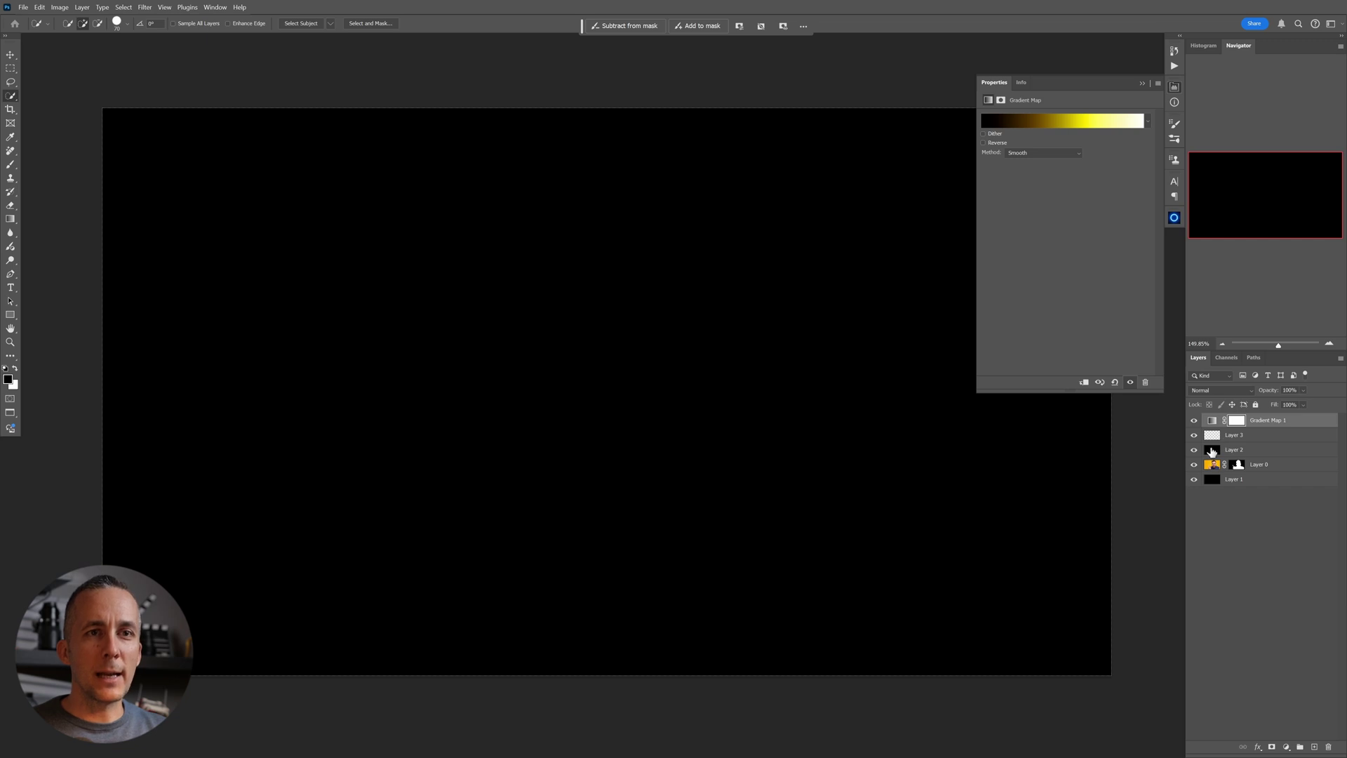
click(1212, 452)
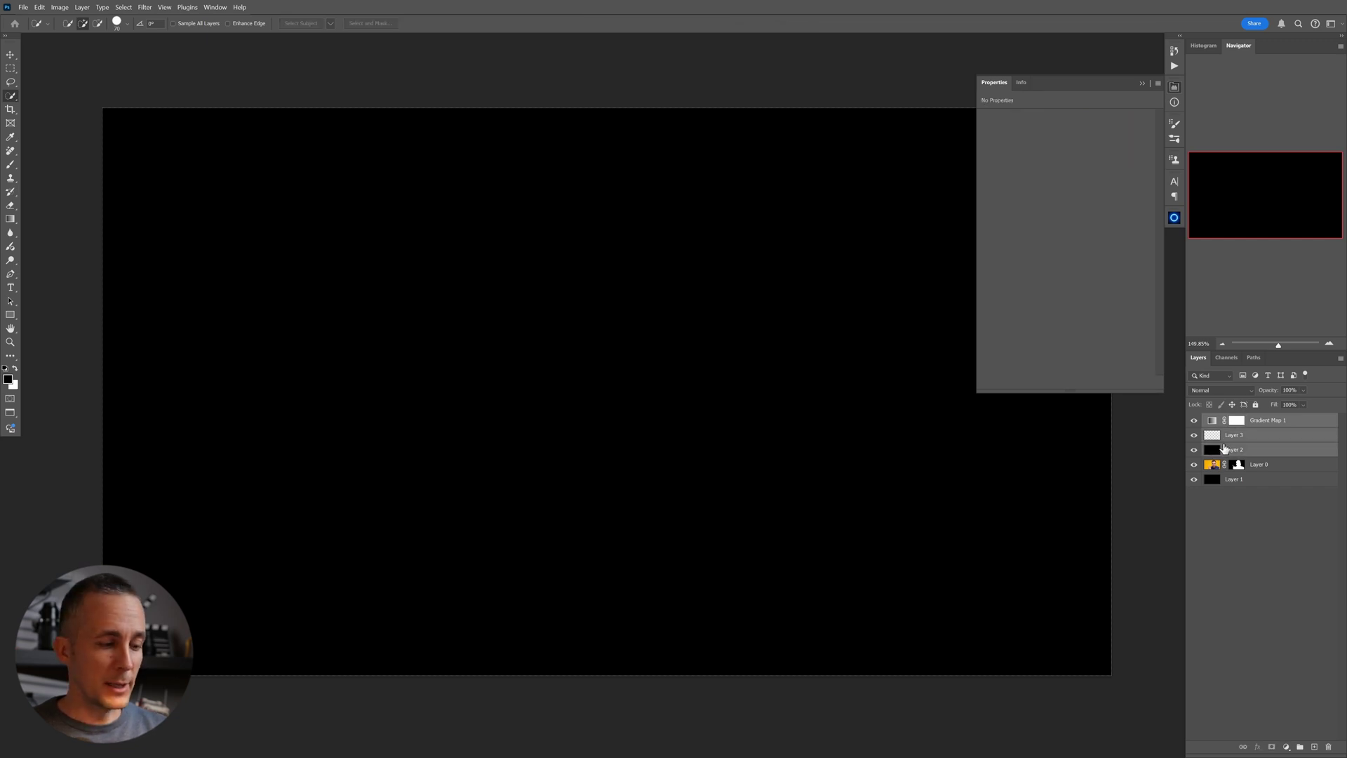
key(ctrl+g)
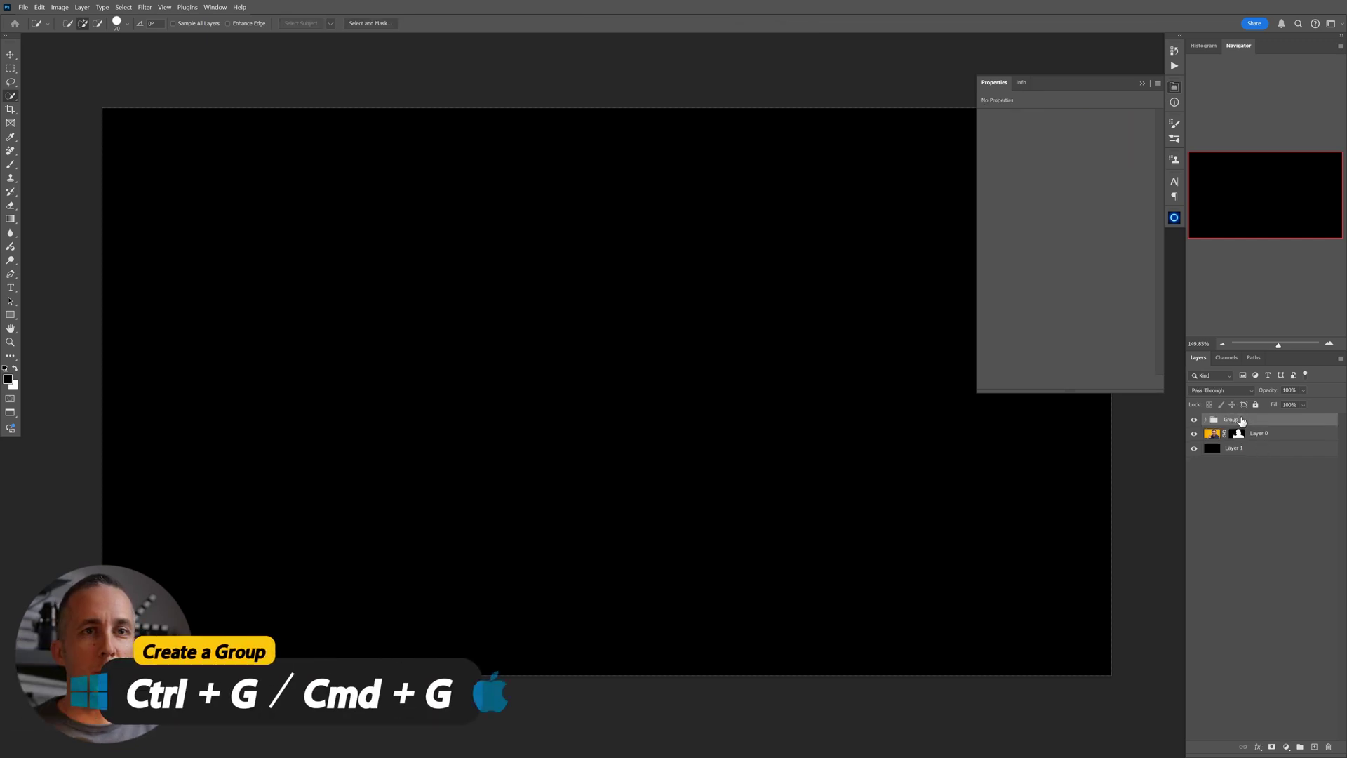
click(1220, 390)
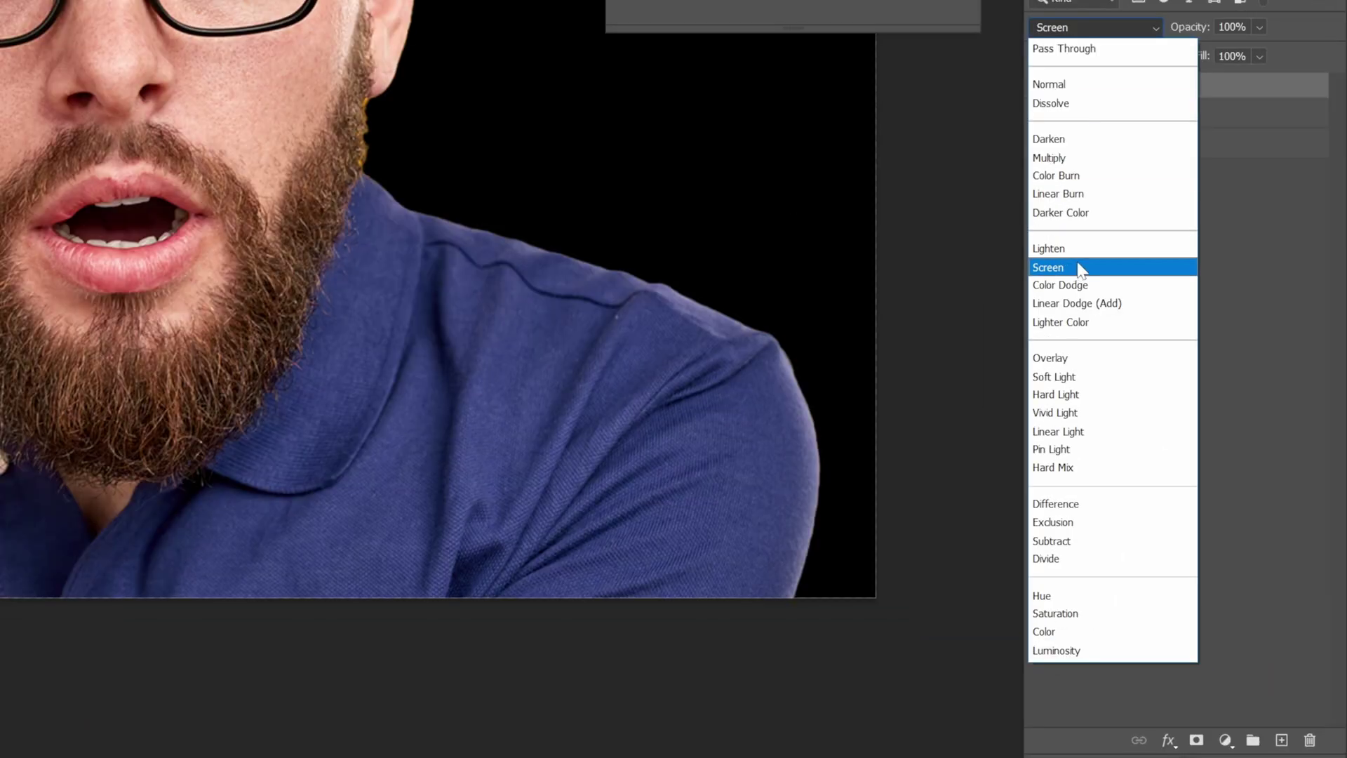
click(1080, 269)
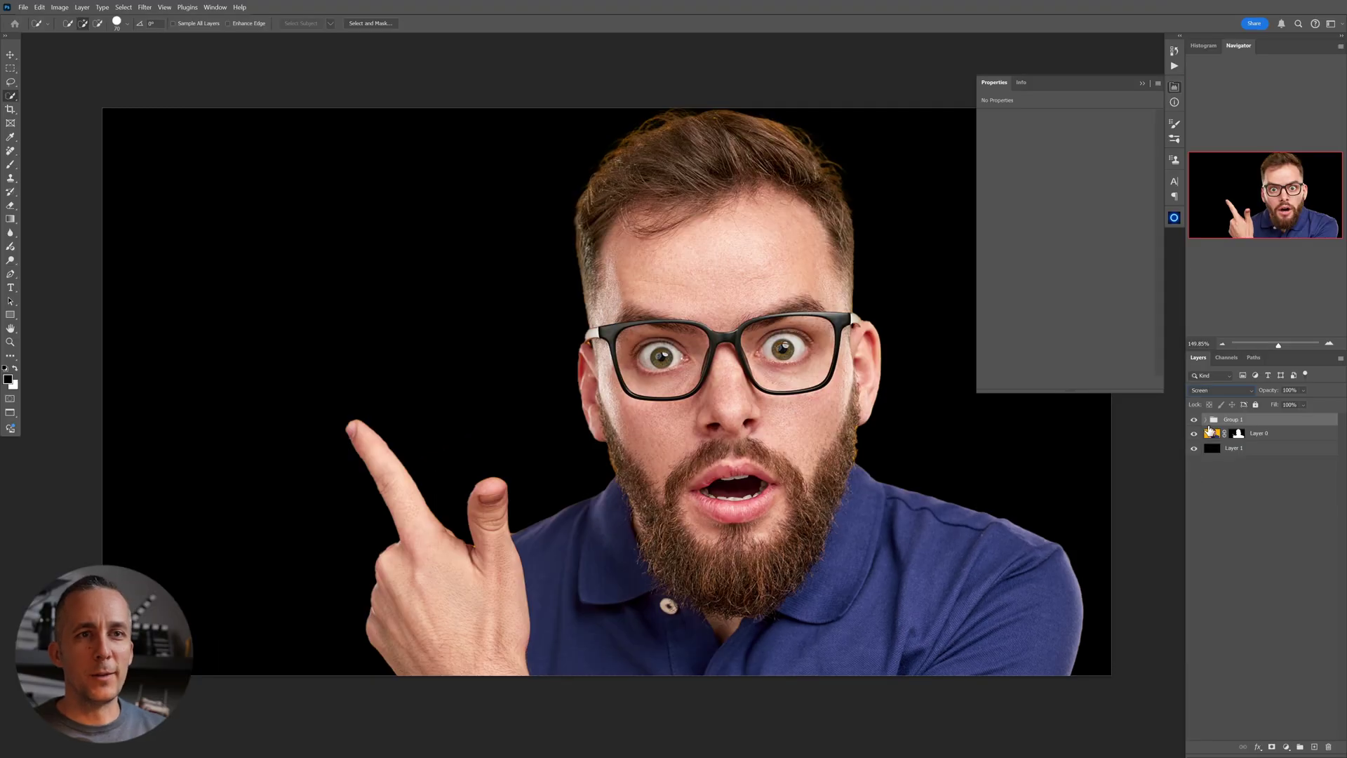
Select the empty layer inside the group and prepare a white soft round brush at 50 px and 0% hardness.
click(1206, 419)
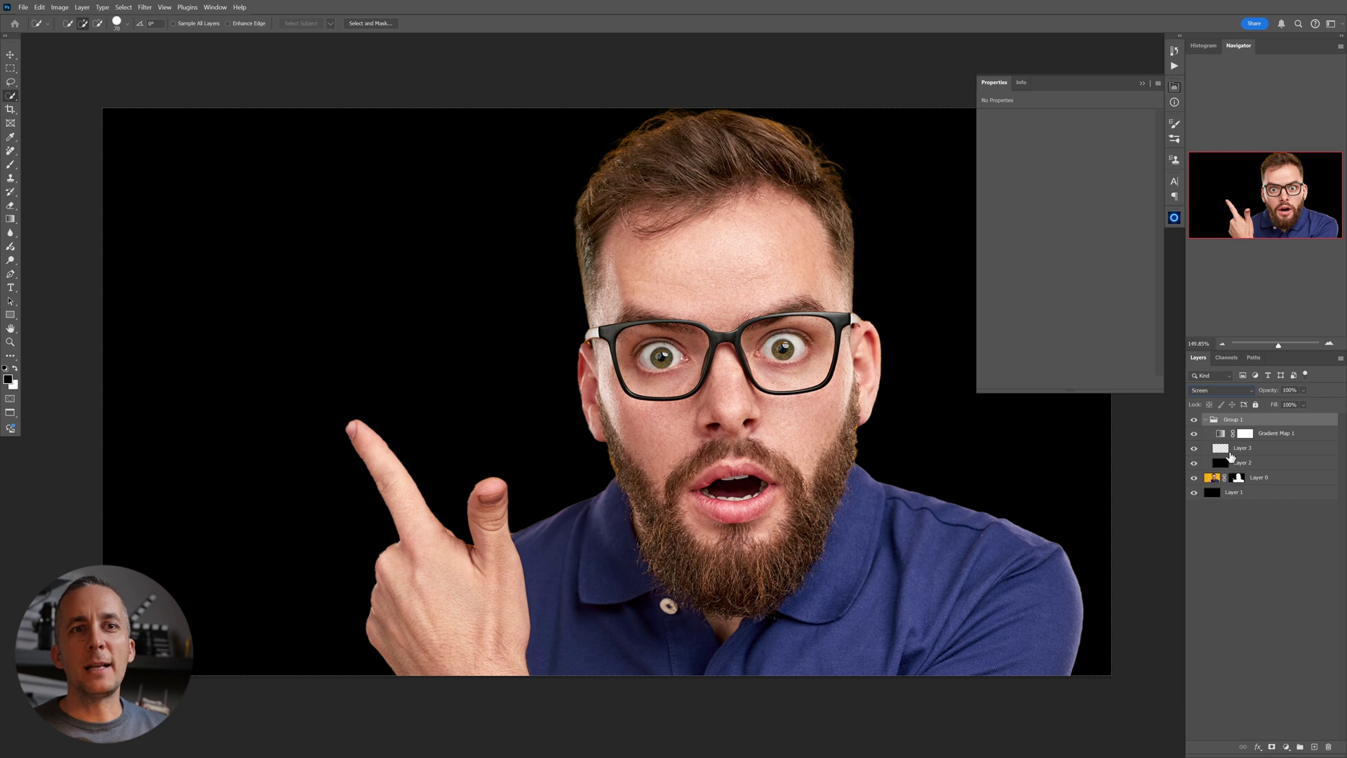
click(1229, 453)
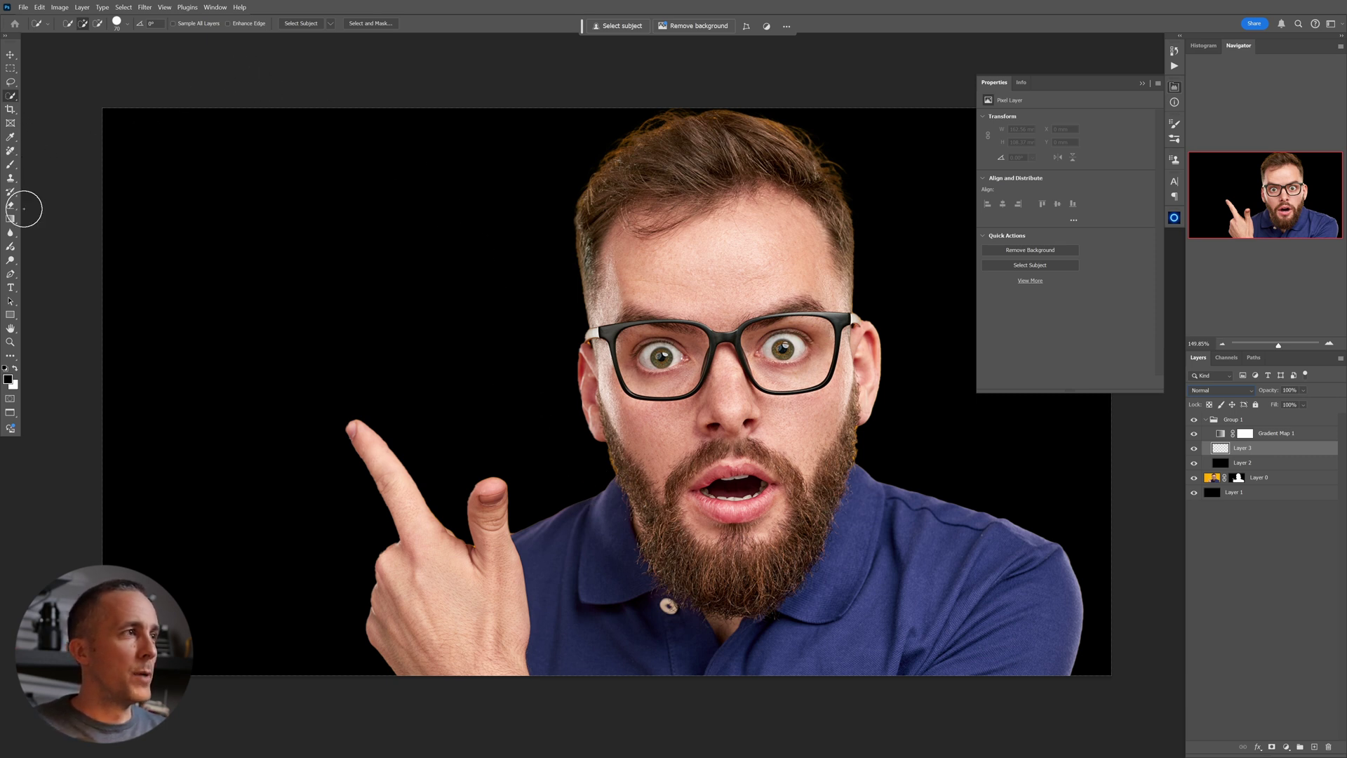
key(b)
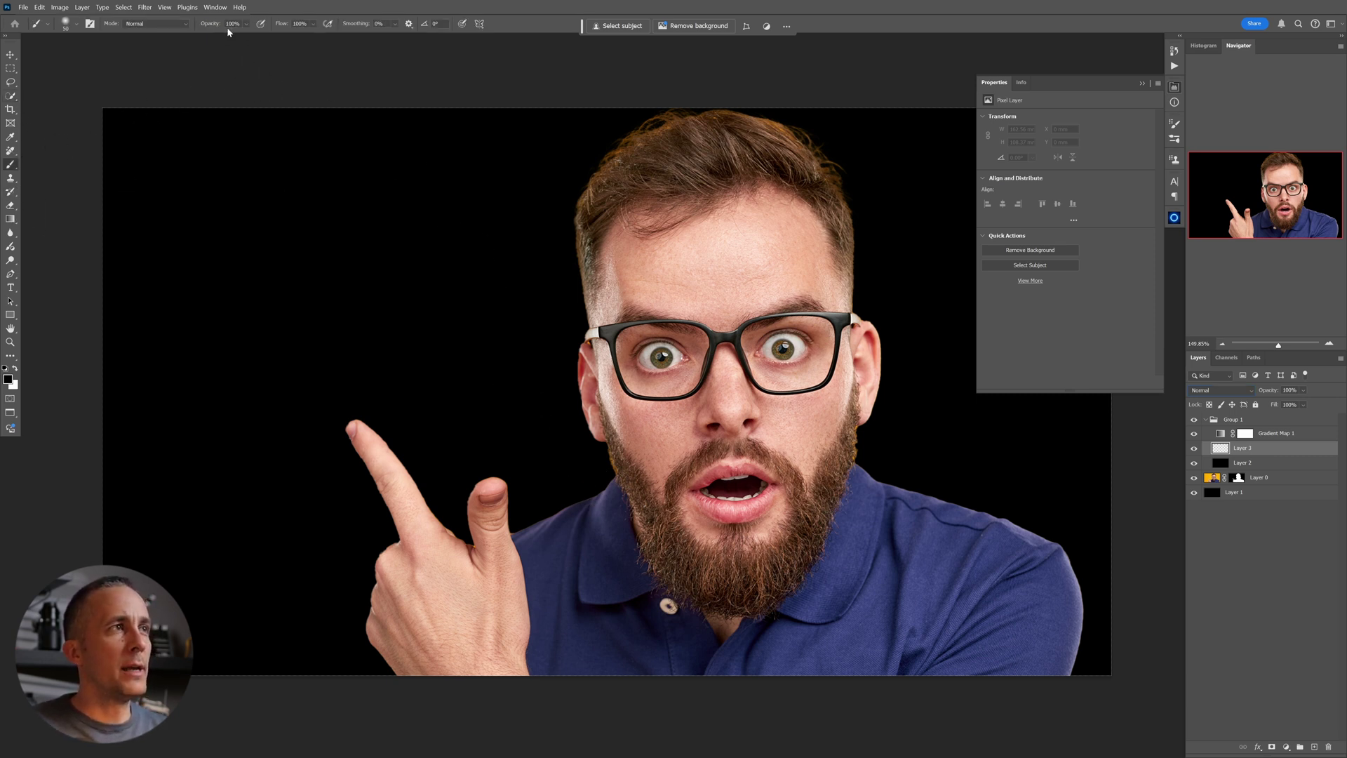
right_click(540, 330)
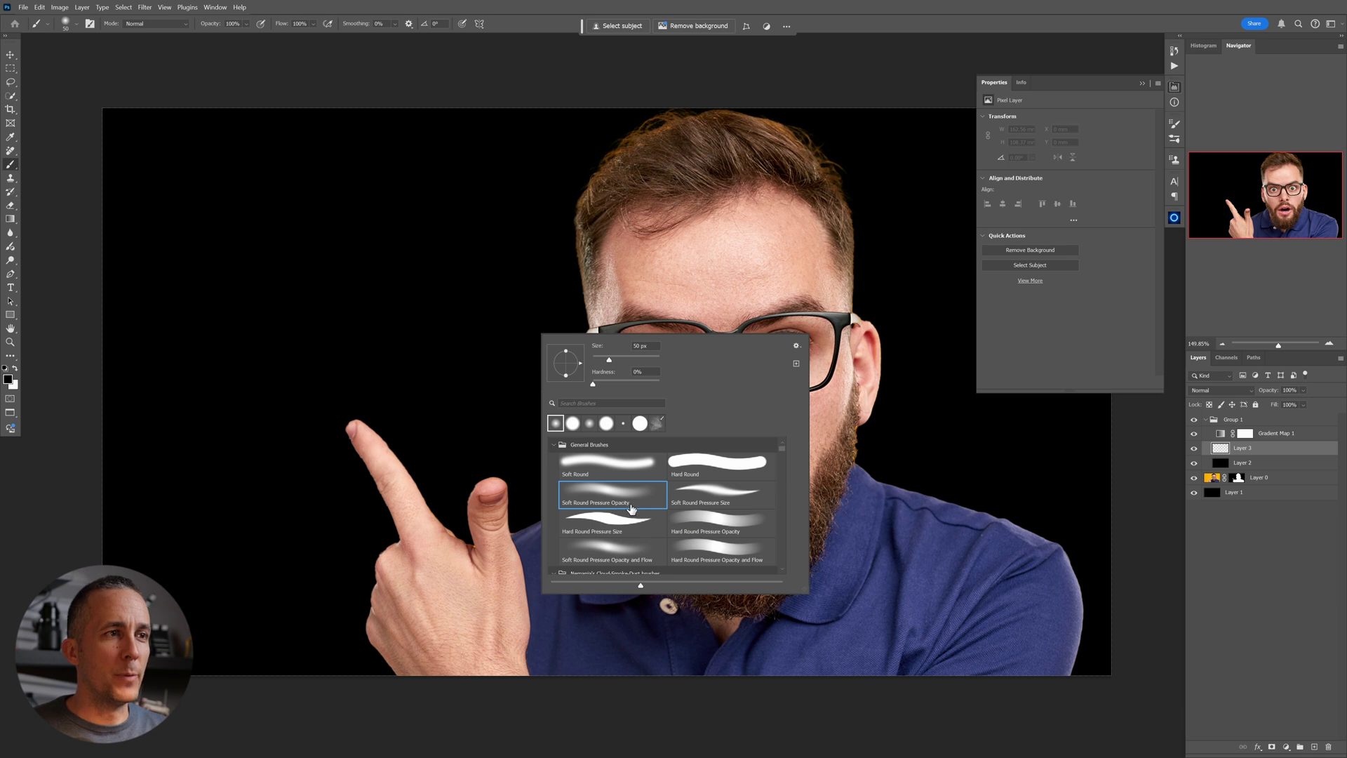
click(557, 27)
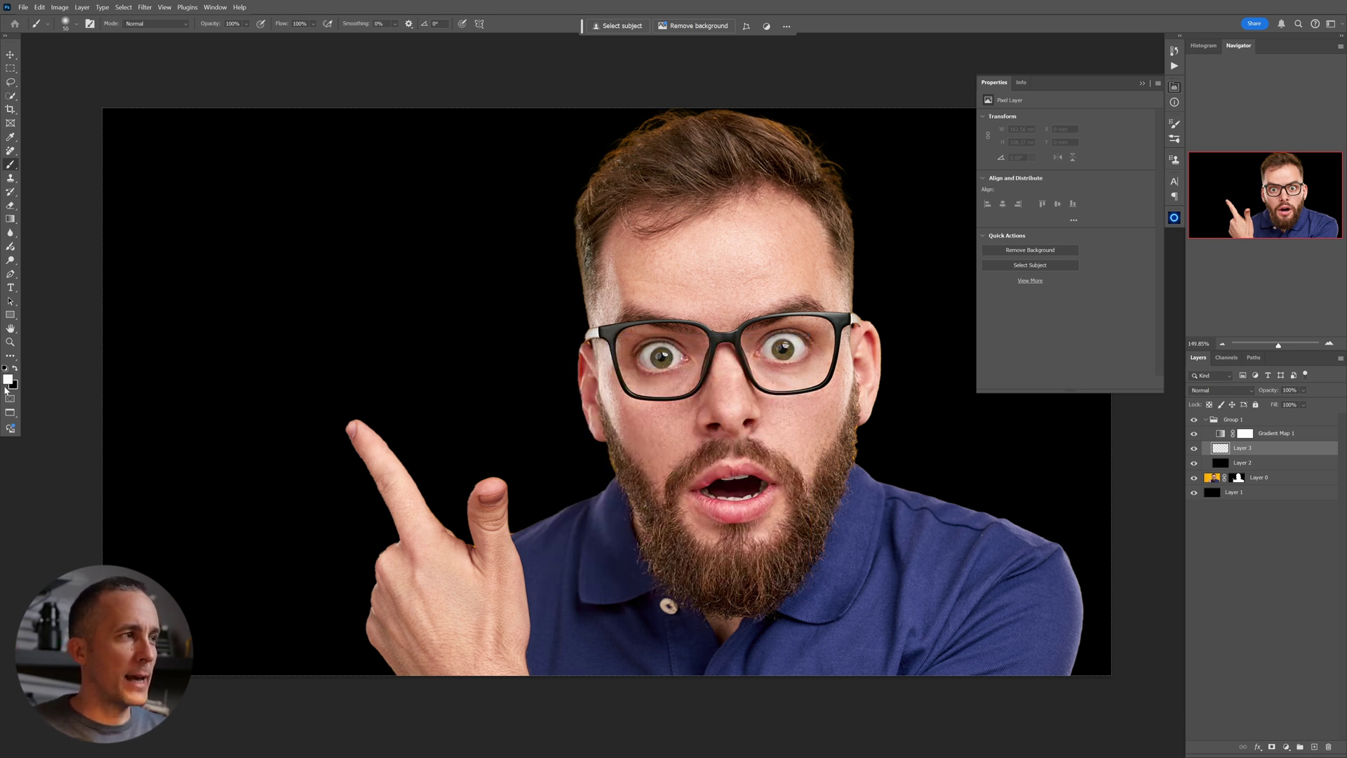
Try out freehand glow strokes beside and across the man on the empty layer, undoing each one.
mouse_move(284, 359)
mouse_down()
mouse_move(308, 313)
mouse_move(427, 256)
mouse_move(463, 353)
mouse_move(570, 411)
mouse_move(600, 292)
mouse_move(571, 174)
mouse_move(733, 190)
mouse_move(772, 405)
mouse_move(911, 553)
mouse_move(893, 415)
mouse_move(693, 492)
mouse_move(417, 556)
mouse_move(223, 450)
mouse_move(354, 450)
mouse_move(355, 376)
mouse_up()
key(ctrl+z)
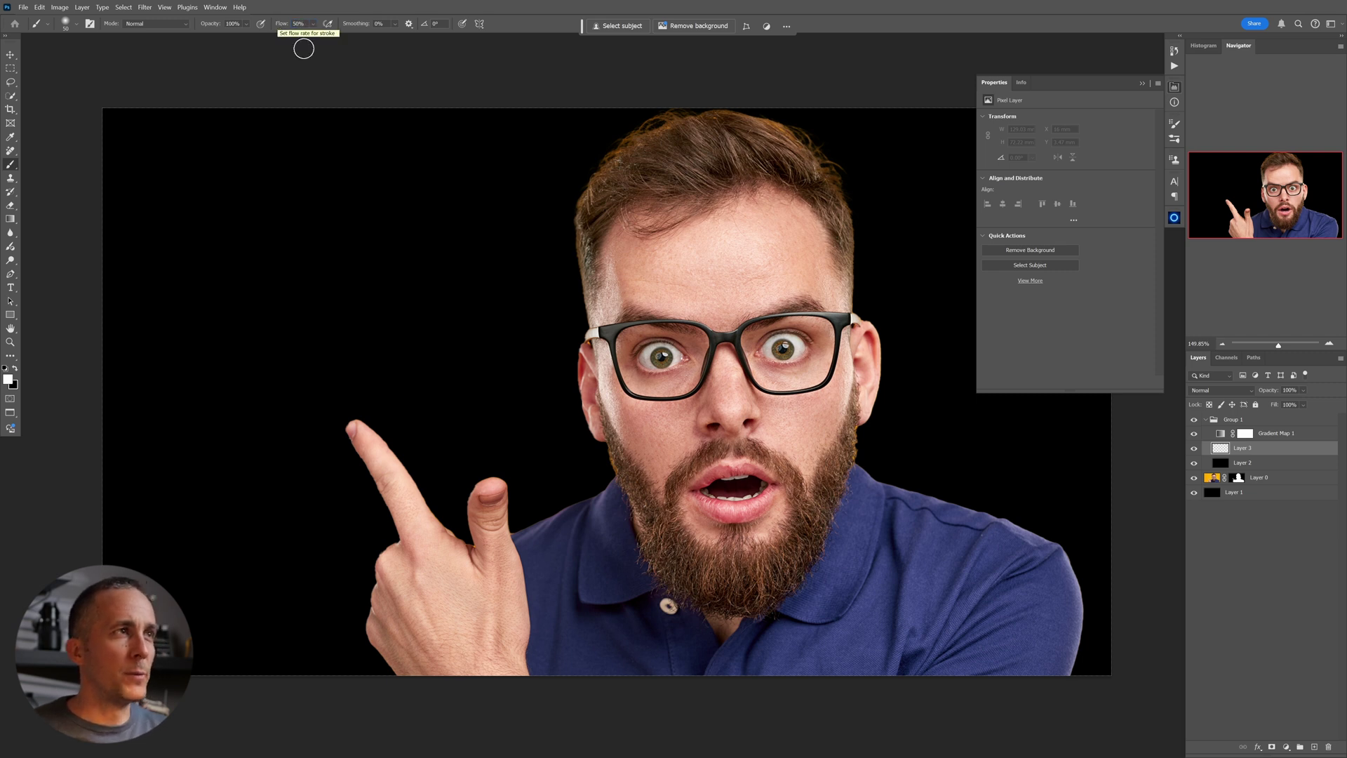
mouse_move(499, 218)
mouse_down()
mouse_move(465, 265)
mouse_move(464, 348)
mouse_move(514, 376)
mouse_move(547, 215)
mouse_move(596, 173)
mouse_move(640, 268)
mouse_move(717, 355)
mouse_move(833, 286)
mouse_move(869, 385)
mouse_move(961, 479)
mouse_move(950, 573)
mouse_move(713, 590)
mouse_move(589, 624)
mouse_up()
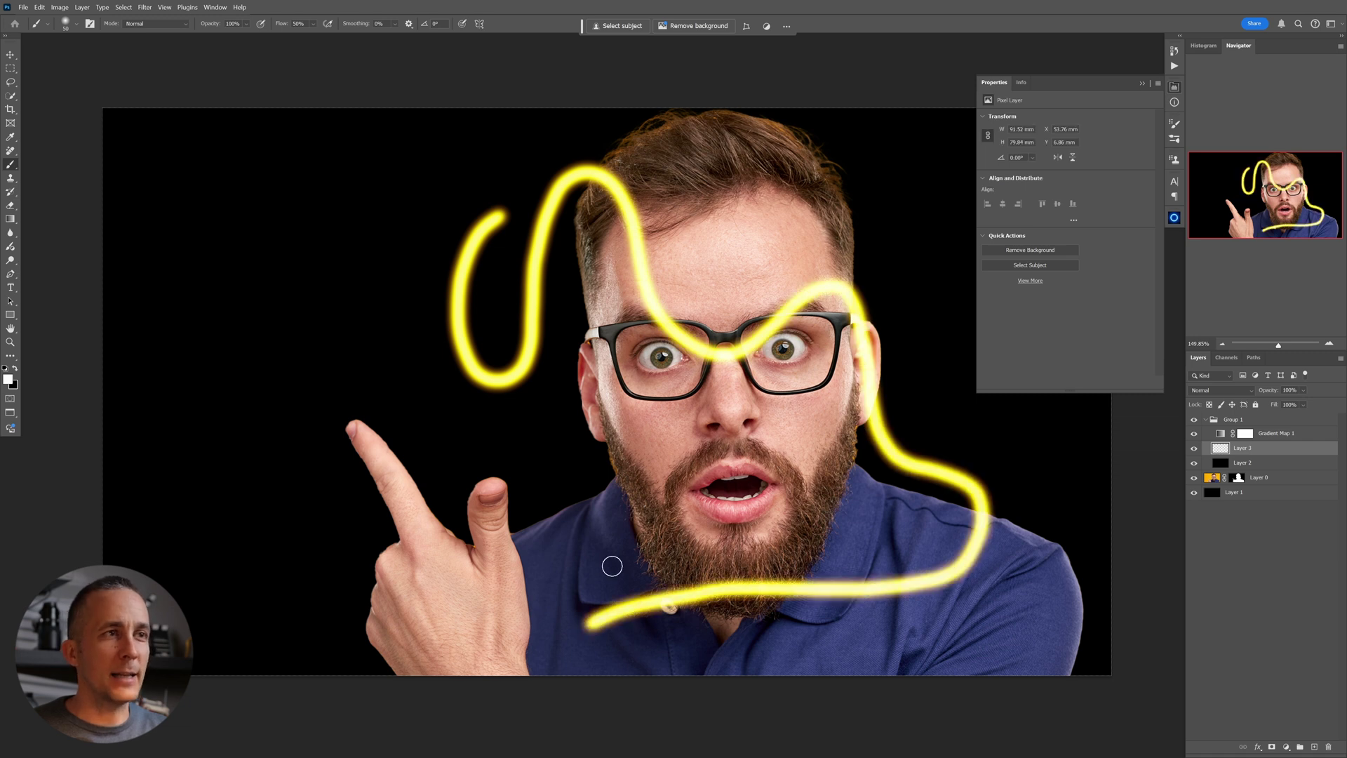
key(ctrl+z)
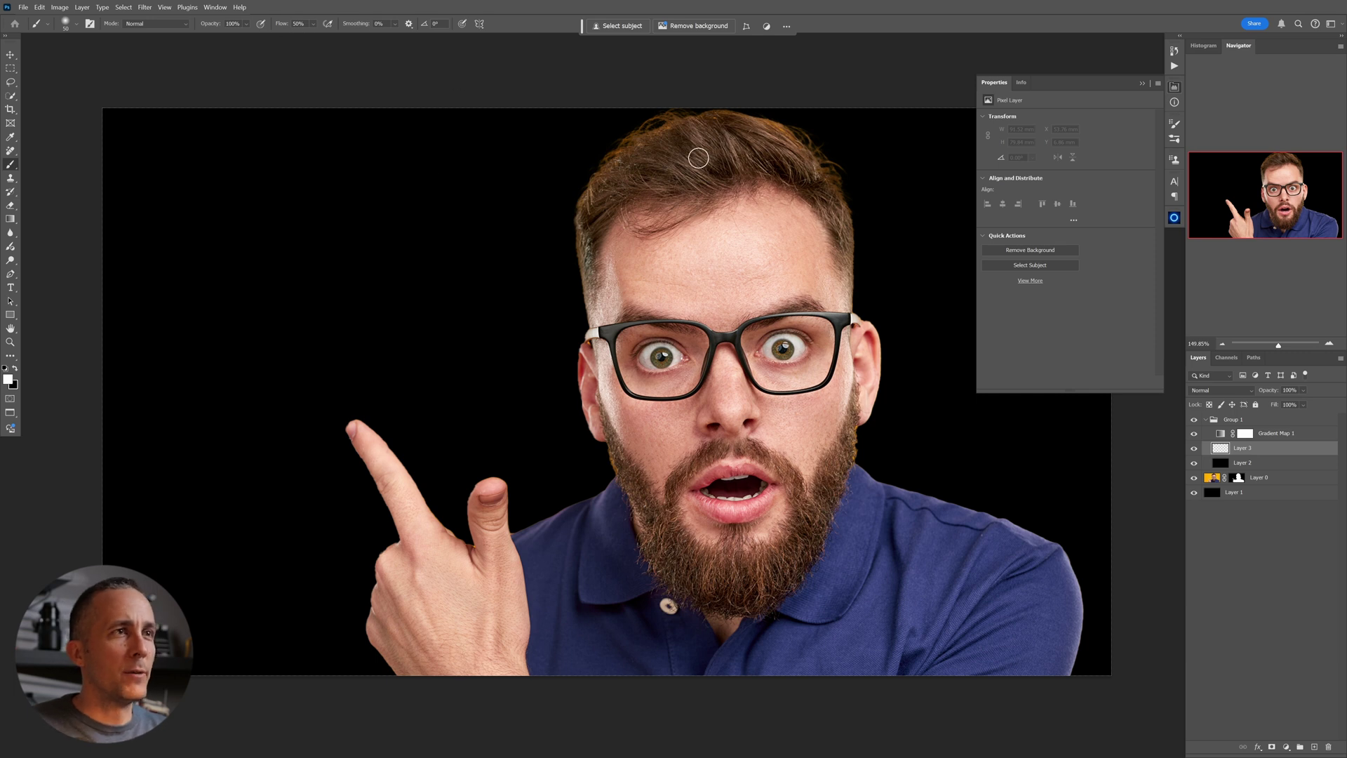
Paint the glow outline around the pointing hand, along the adjoining shoulder and up that side of the head to the hair.
drag(615, 166, 595, 191)
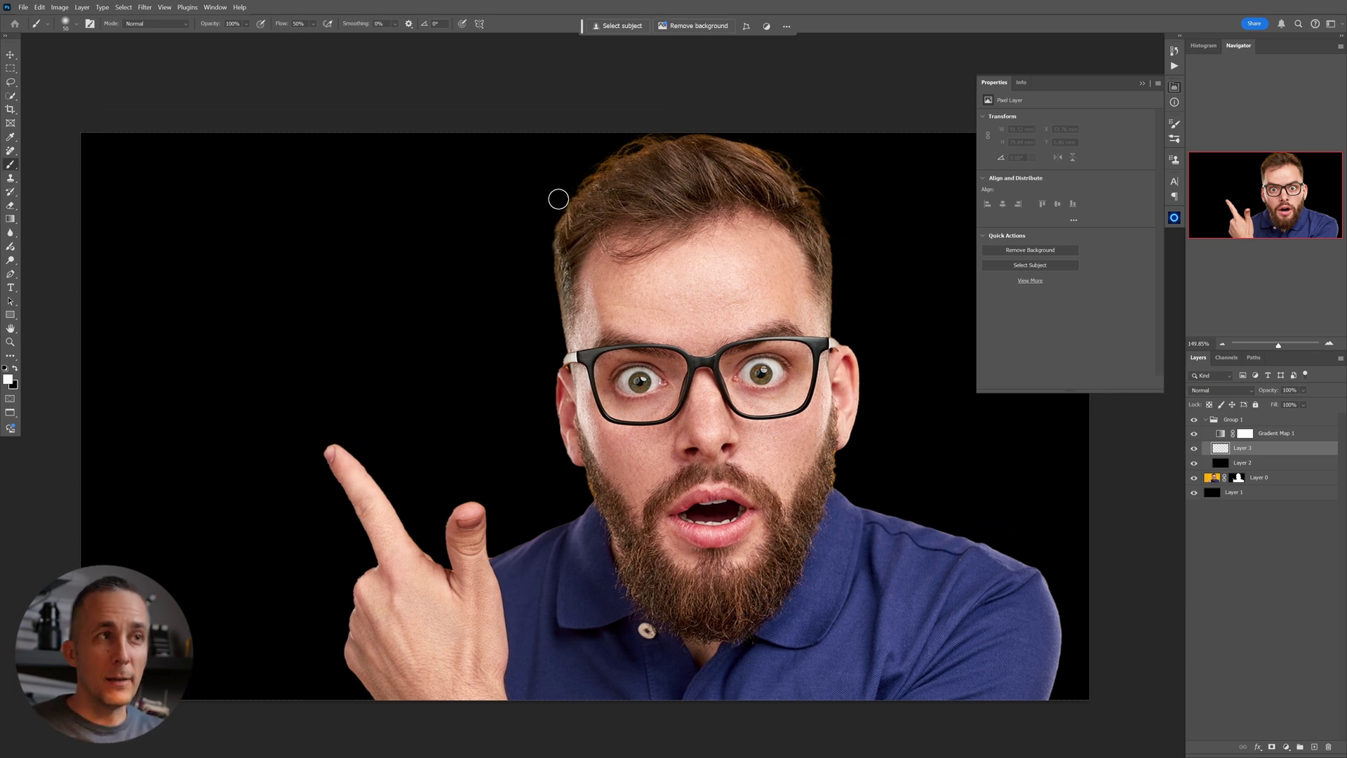
scroll(599, 177, up, 3)
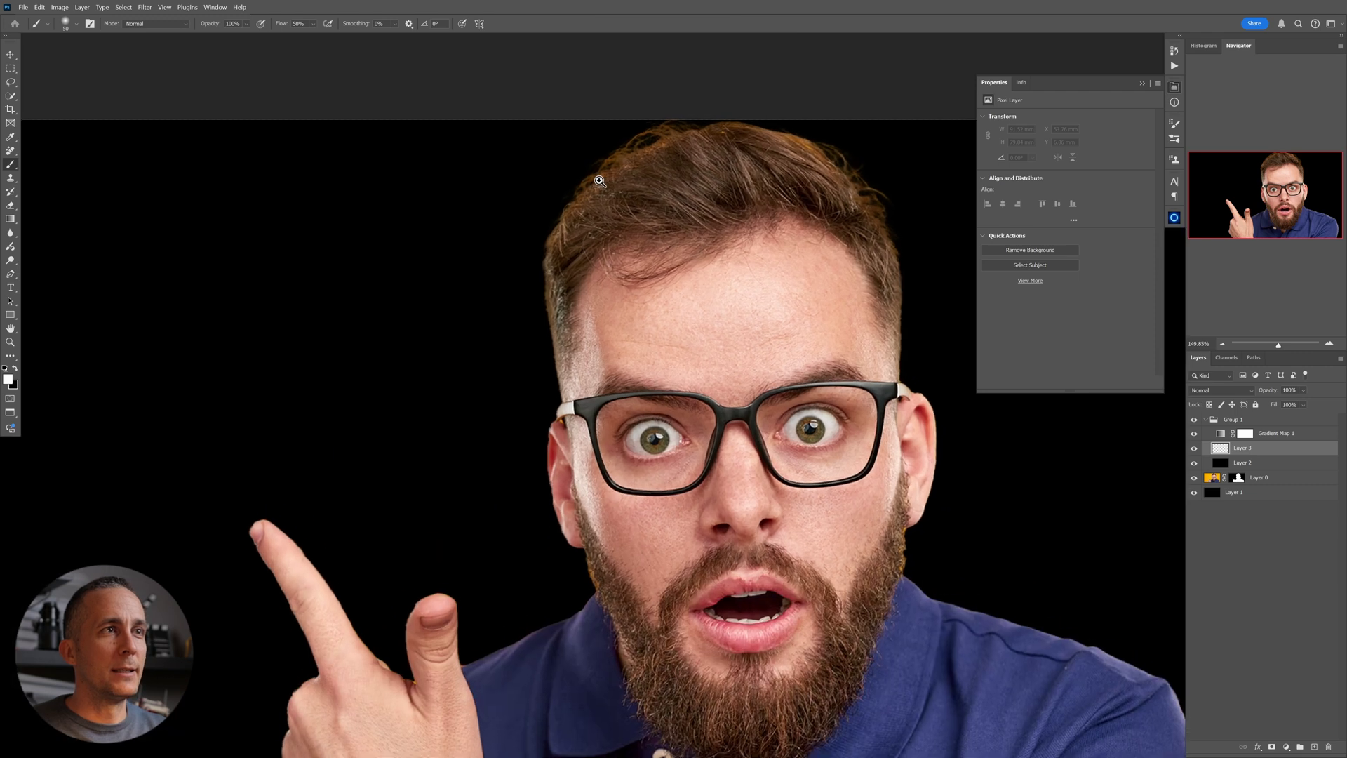
mouse_move(614, 162)
mouse_down()
mouse_move(549, 242)
mouse_move(561, 401)
mouse_move(552, 480)
mouse_up()
key(space)
mouse_move(556, 460)
mouse_down()
mouse_move(575, 295)
mouse_move(579, 368)
mouse_move(615, 405)
mouse_move(479, 507)
mouse_move(441, 367)
mouse_move(353, 554)
mouse_move(50, 203)
mouse_up()
scroll(475, 499, up, 5)
key(space)
mouse_move(49, 203)
mouse_down()
mouse_move(442, 244)
mouse_move(484, 695)
mouse_up()
mouse_move(507, 576)
mouse_down()
mouse_move(516, 433)
mouse_move(554, 712)
mouse_up()
drag(628, 619, 328, 619)
scroll(327, 619, down, 2)
drag(631, 98, 336, 688)
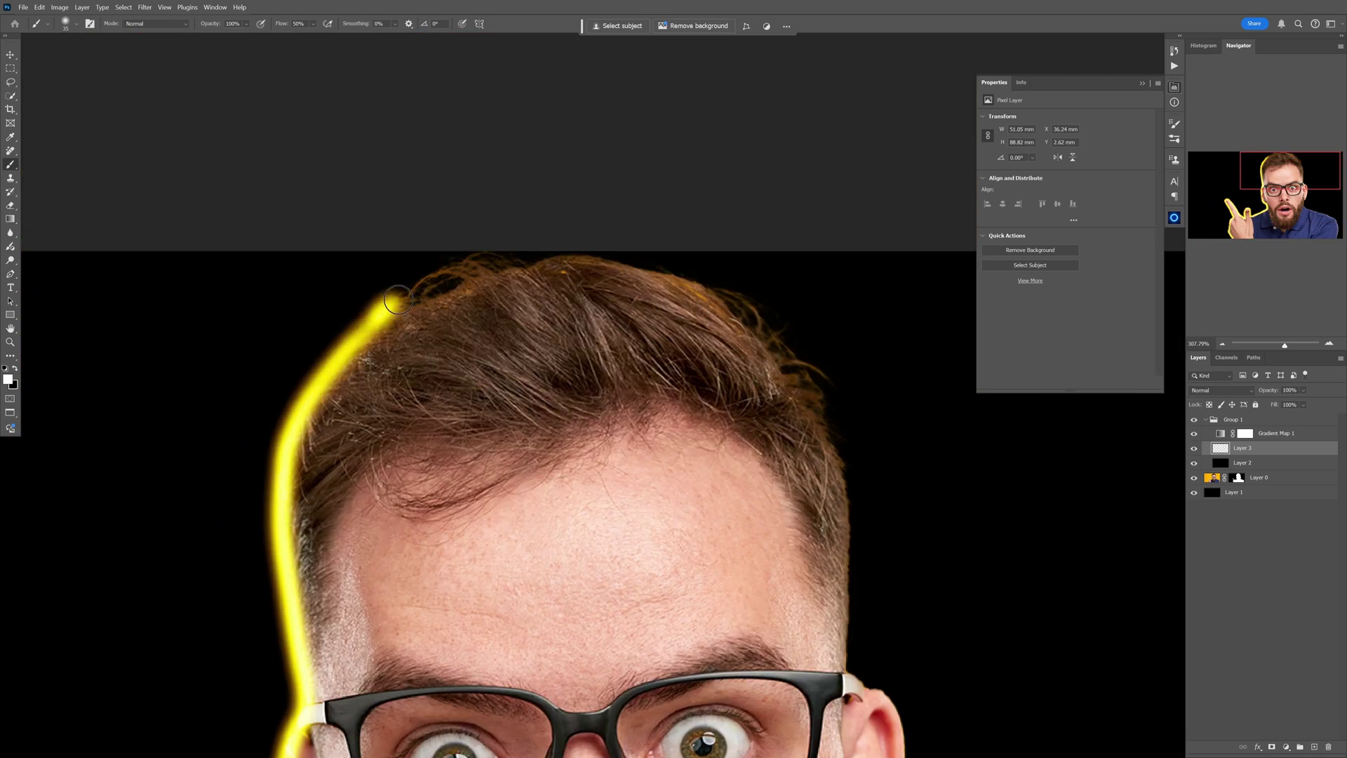
Continue the glow outline over the top of the hair, down past the other ear and along the far shoulder to the image's lower edge.
drag(393, 302, 484, 261)
key(ctrl+z)
mouse_move(376, 327)
mouse_down()
mouse_move(847, 612)
mouse_move(847, 663)
mouse_up()
drag(847, 663, 583, 320)
mouse_move(583, 320)
mouse_down()
mouse_move(602, 553)
mouse_move(458, 227)
mouse_up()
mouse_move(458, 228)
mouse_down()
mouse_move(657, 365)
mouse_move(890, 710)
mouse_up()
scroll(895, 621, down, 7)
drag(674, 398, 686, 388)
drag(624, 272, 644, 282)
drag(667, 331, 644, 369)
drag(640, 348, 652, 347)
drag(827, 477, 806, 385)
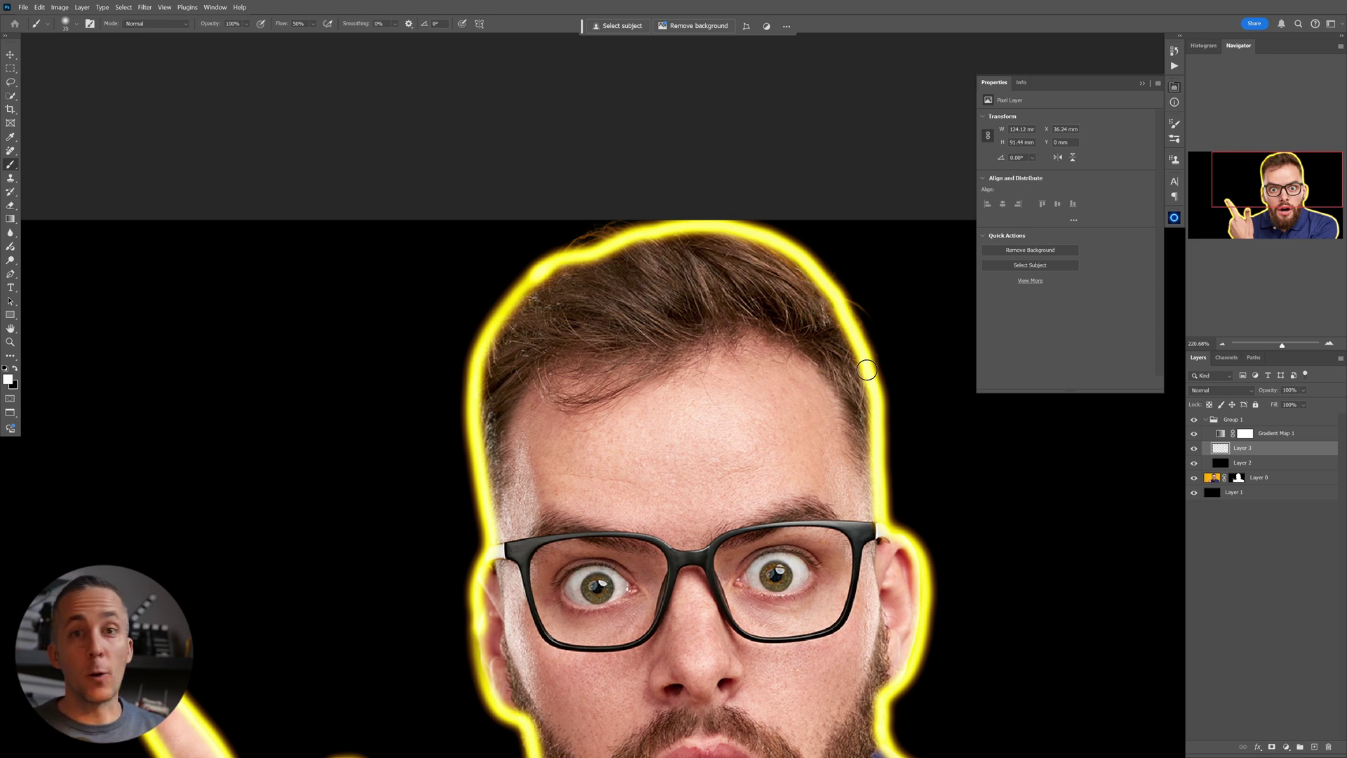
scroll(626, 251, up, 1)
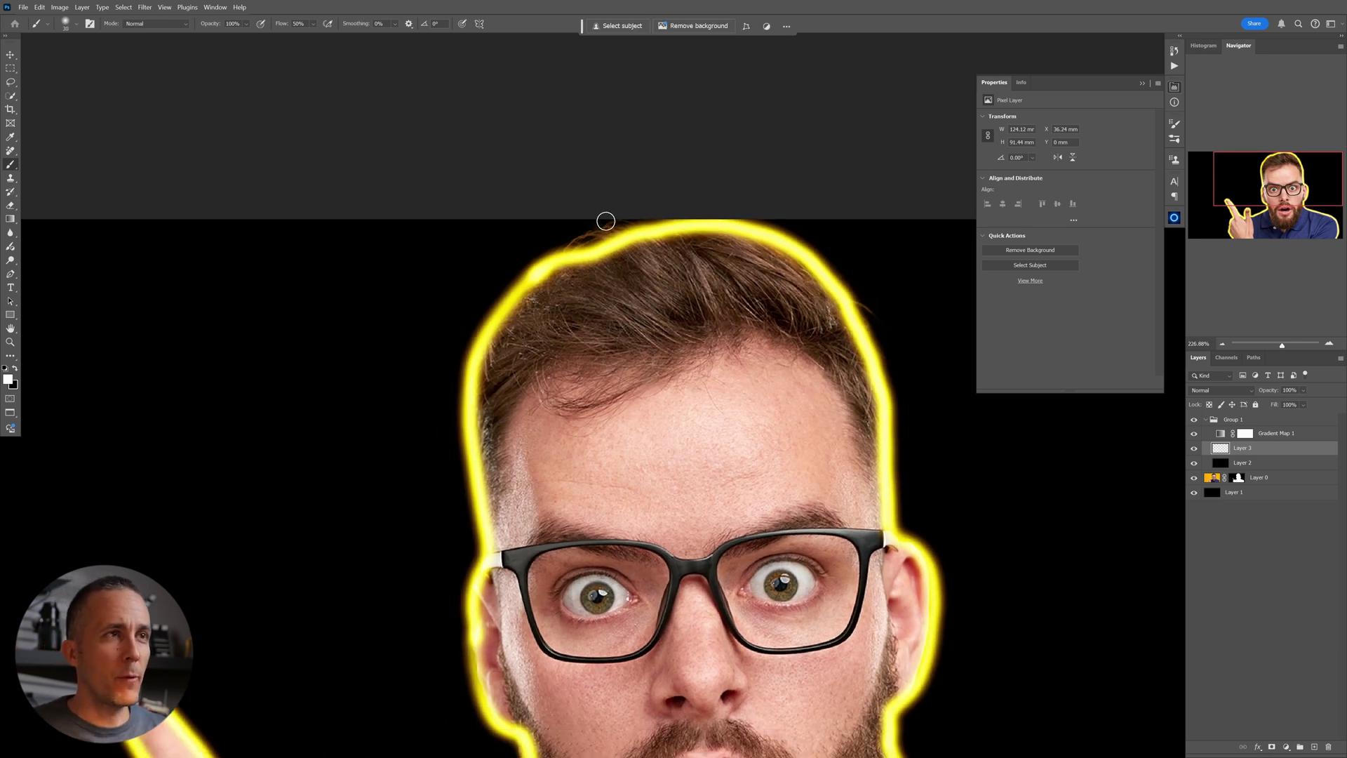
scroll(600, 229, up, 3)
drag(635, 239, 552, 253)
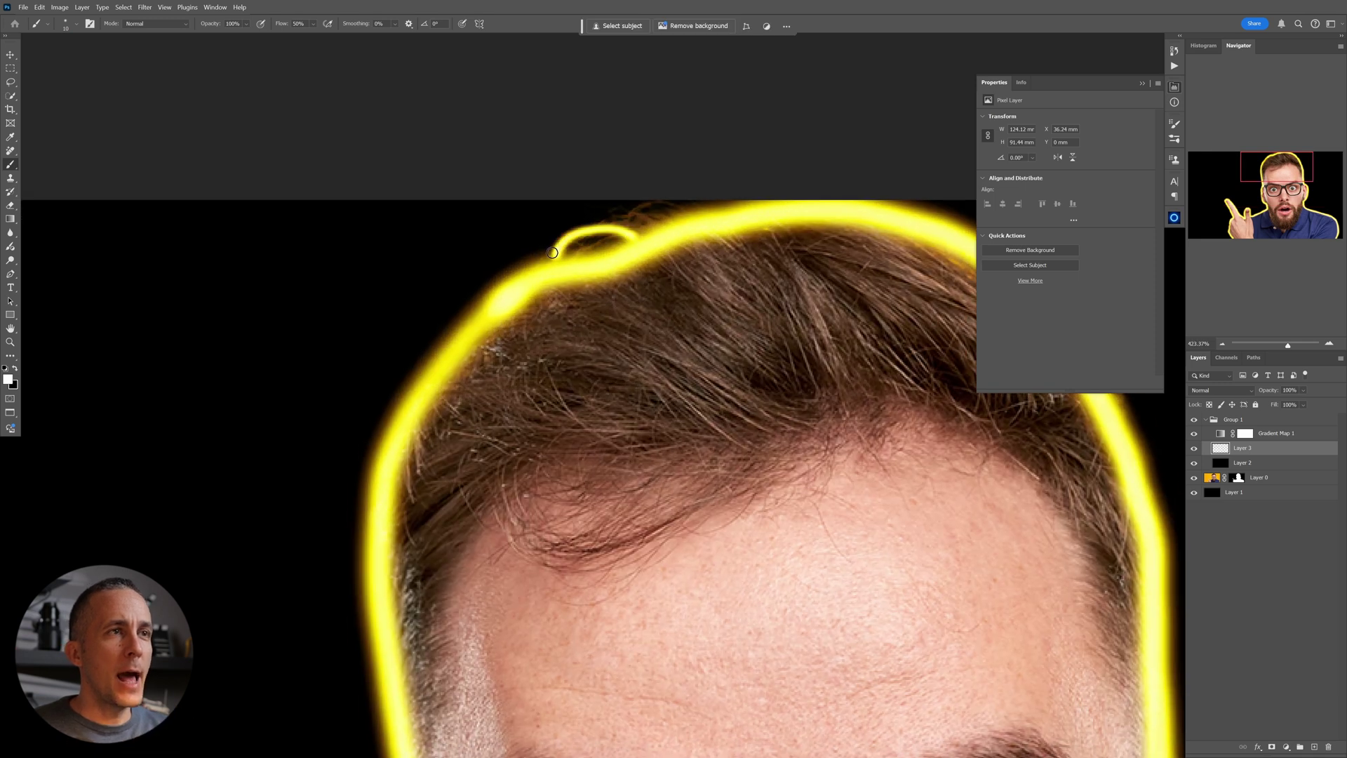
key(ctrl+z)
mouse_move(637, 235)
mouse_down()
mouse_move(611, 226)
mouse_move(552, 259)
mouse_up()
key(ctrl+z)
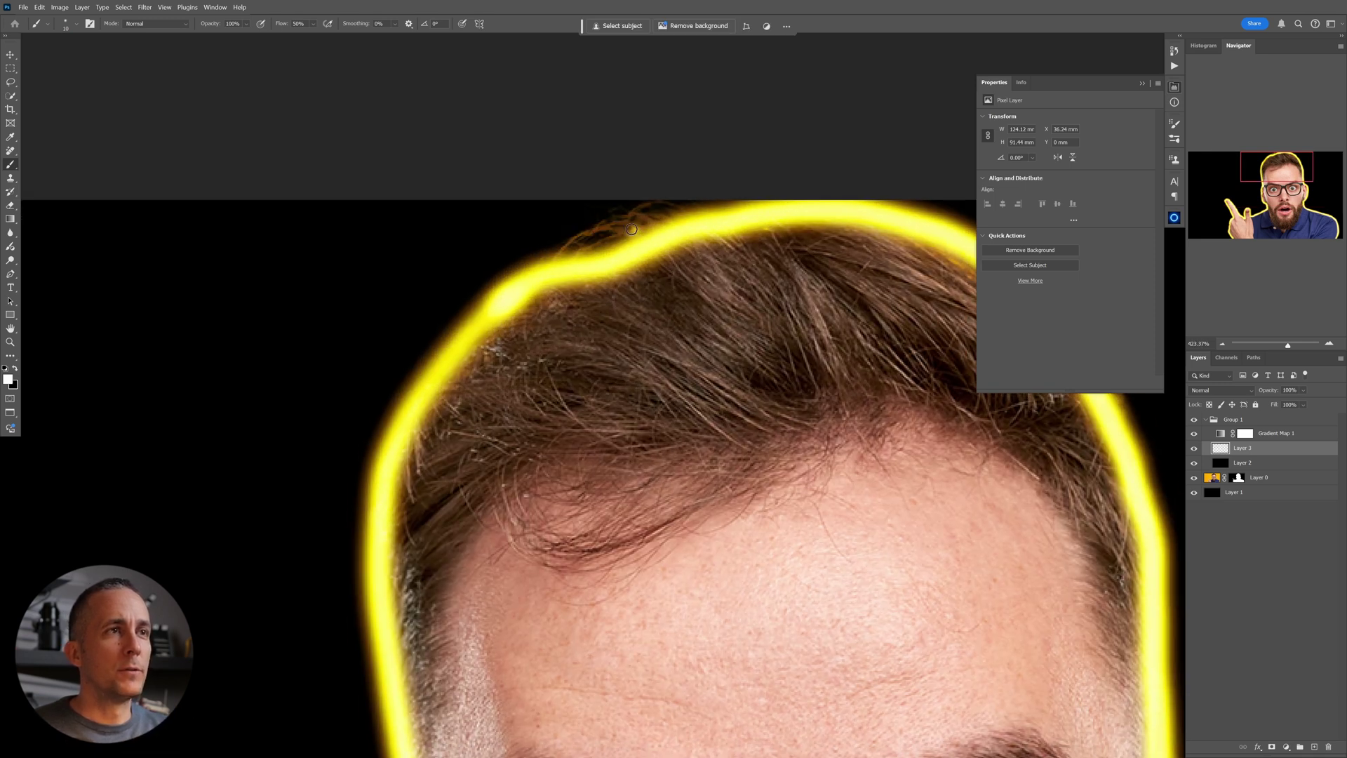
Paint thin glow strokes with the smaller brush along the stray hairs at the crown and at the sides of the head.
drag(635, 230, 557, 249)
mouse_move(651, 222)
mouse_down()
mouse_move(550, 259)
mouse_move(565, 245)
mouse_move(539, 272)
mouse_up()
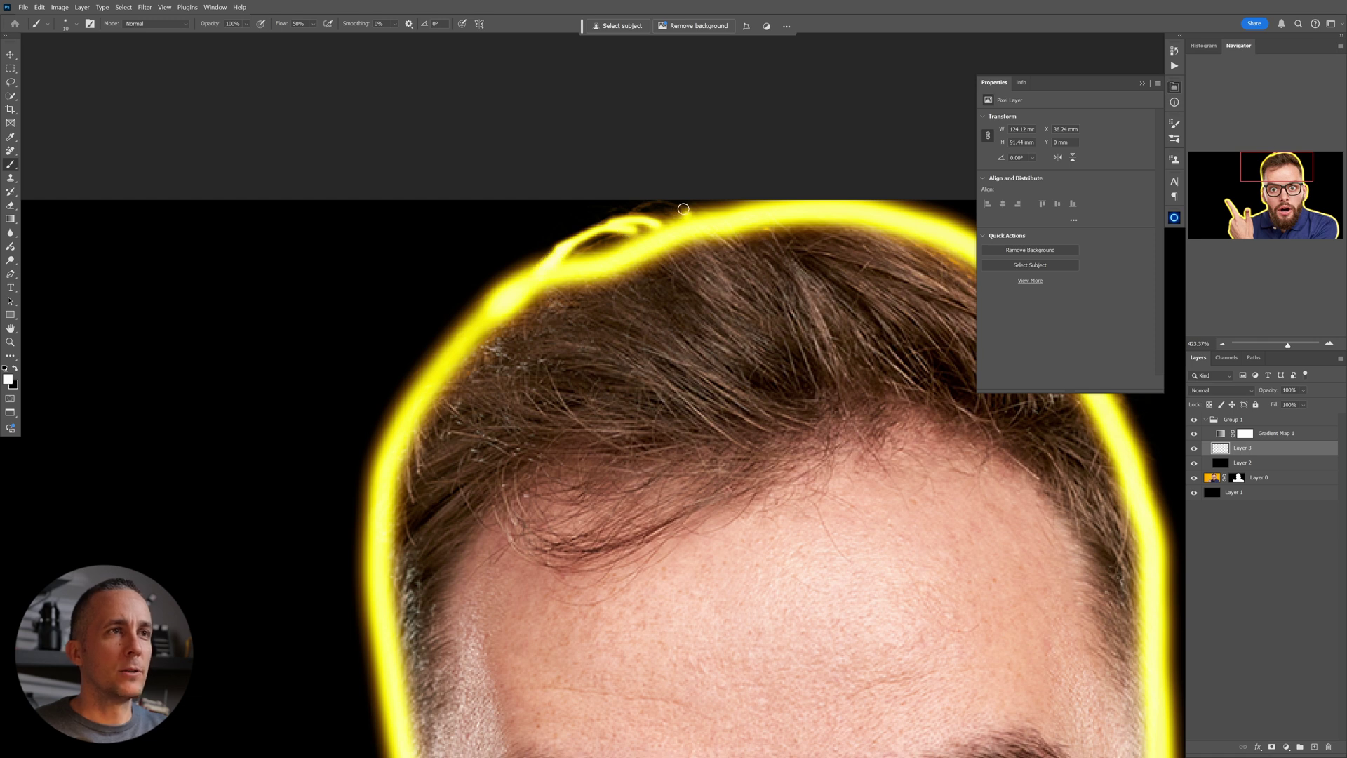
drag(685, 209, 610, 213)
drag(727, 250, 576, 222)
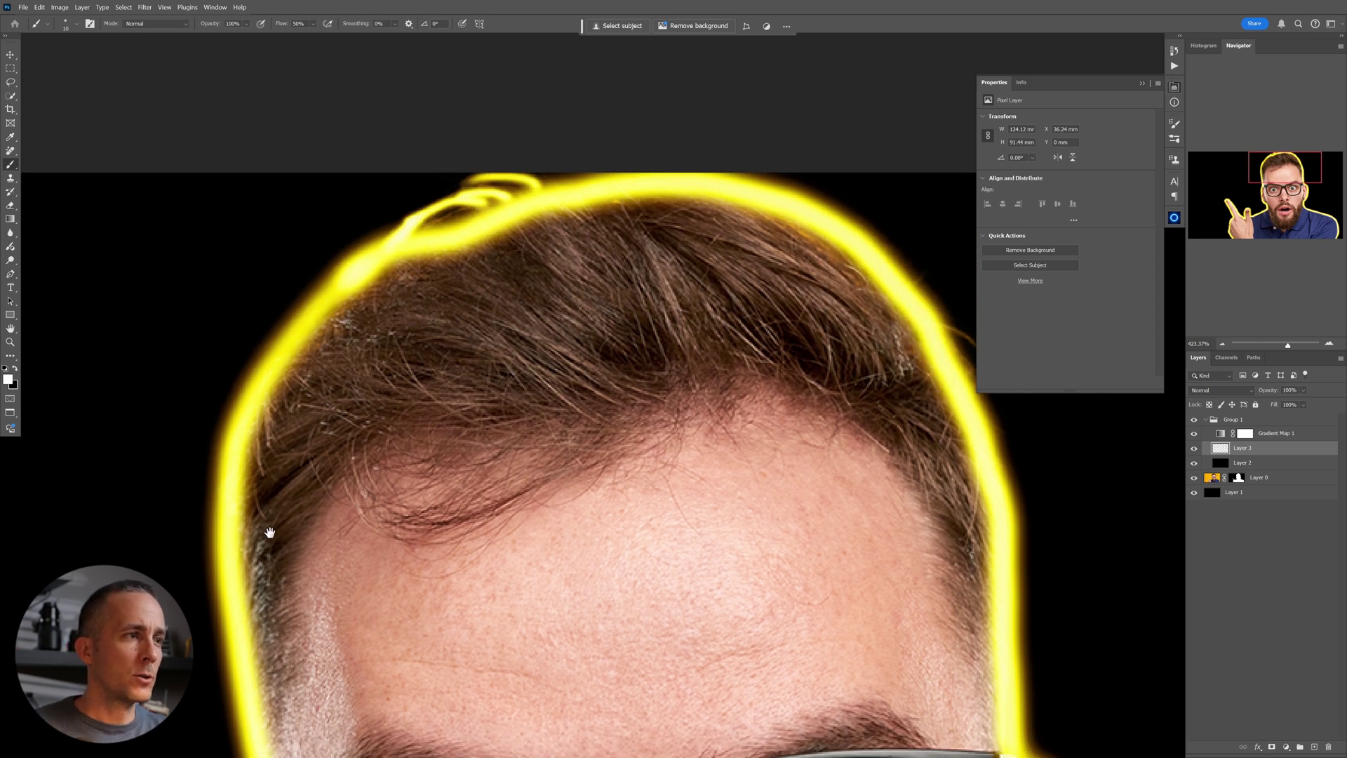
drag(270, 532, 334, 357)
drag(297, 312, 430, 223)
drag(782, 234, 612, 281)
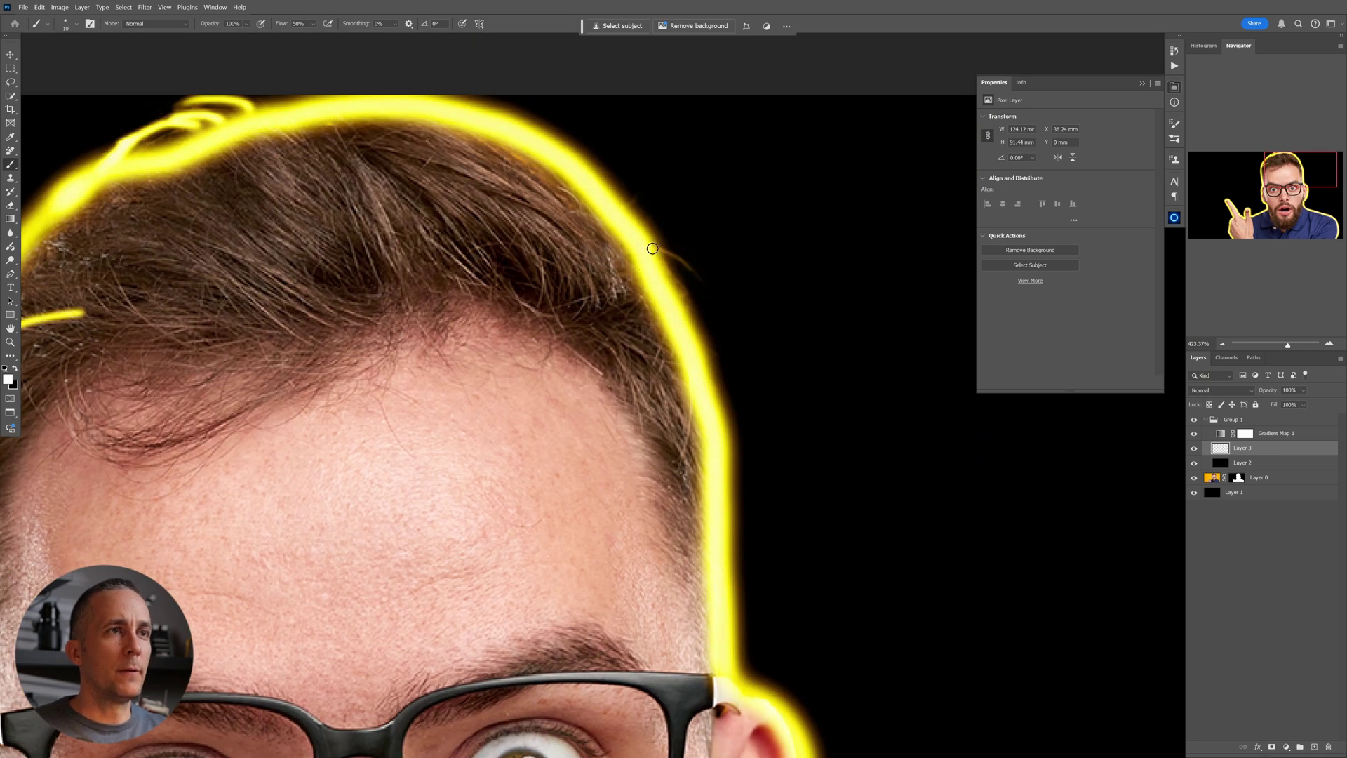
drag(655, 255, 680, 260)
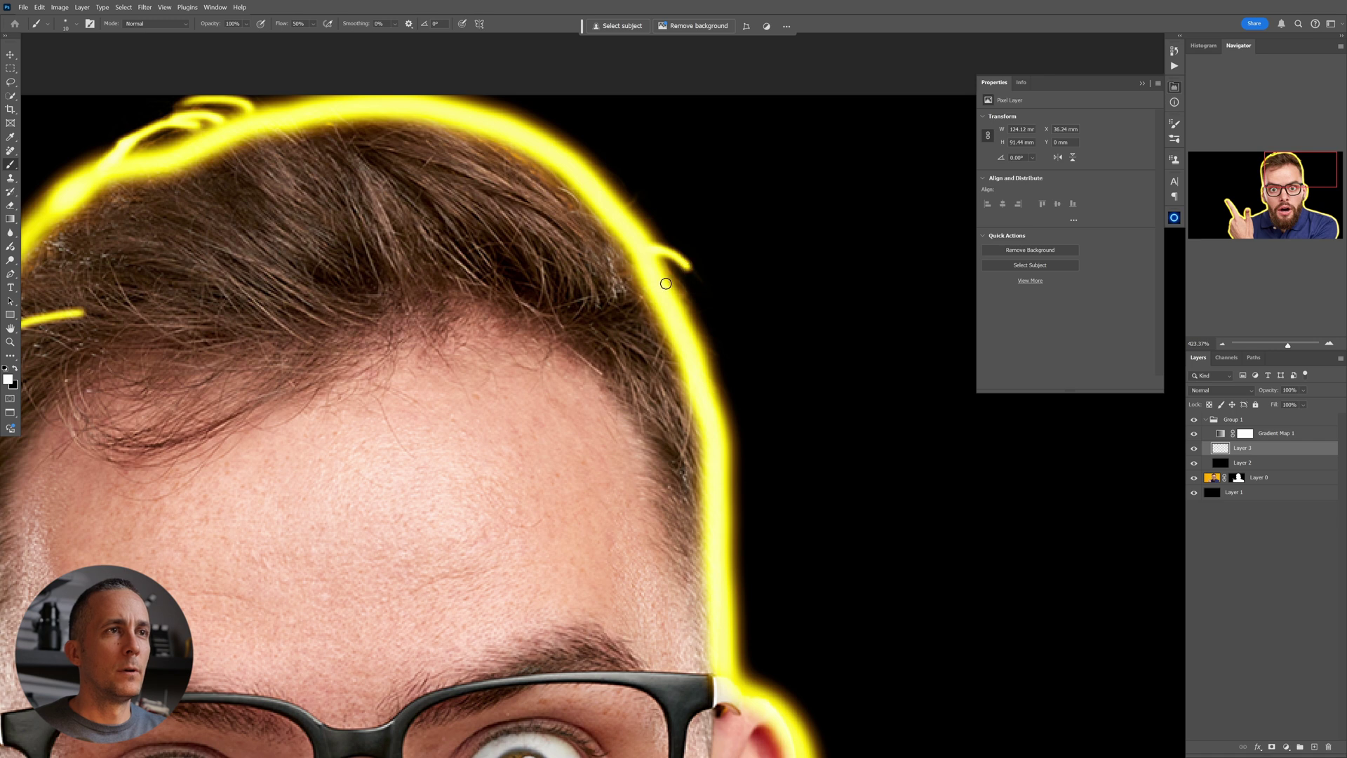
Add short thin glow strokes running inward from the outline across the hair and into the ear on the pointing-hand side.
scroll(665, 283, down, 3)
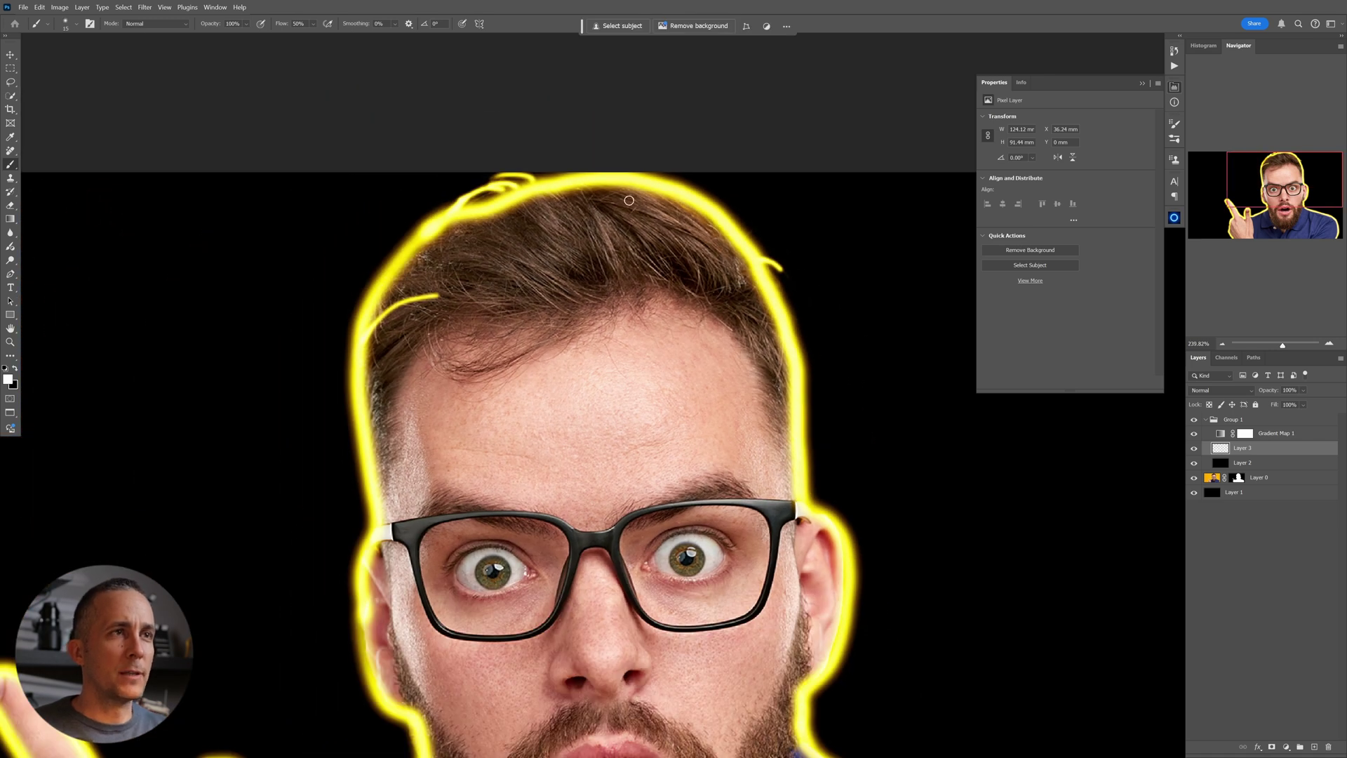
drag(603, 183, 678, 212)
drag(379, 294, 437, 259)
drag(390, 268, 448, 246)
drag(363, 422, 376, 372)
drag(787, 361, 742, 304)
drag(763, 290, 731, 268)
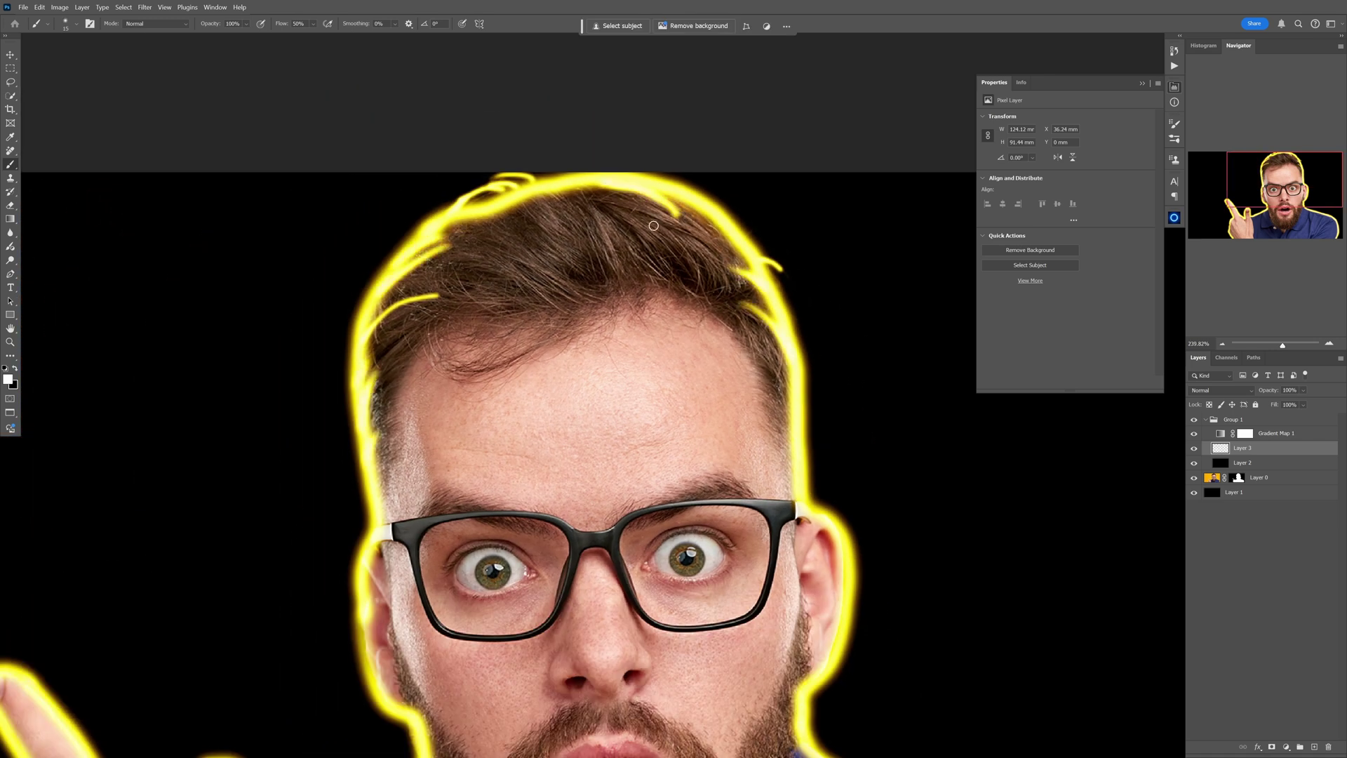
drag(578, 186, 599, 219)
mouse_move(477, 215)
mouse_down()
mouse_move(510, 234)
mouse_move(490, 221)
mouse_up()
drag(466, 656, 532, 334)
scroll(532, 334, up, 2)
drag(905, 175, 591, 220)
drag(682, 195, 646, 242)
Enlarge the brush and paint a glow line down each side of the beard from where the neck outline meets the shoulders.
drag(240, 304, 496, 156)
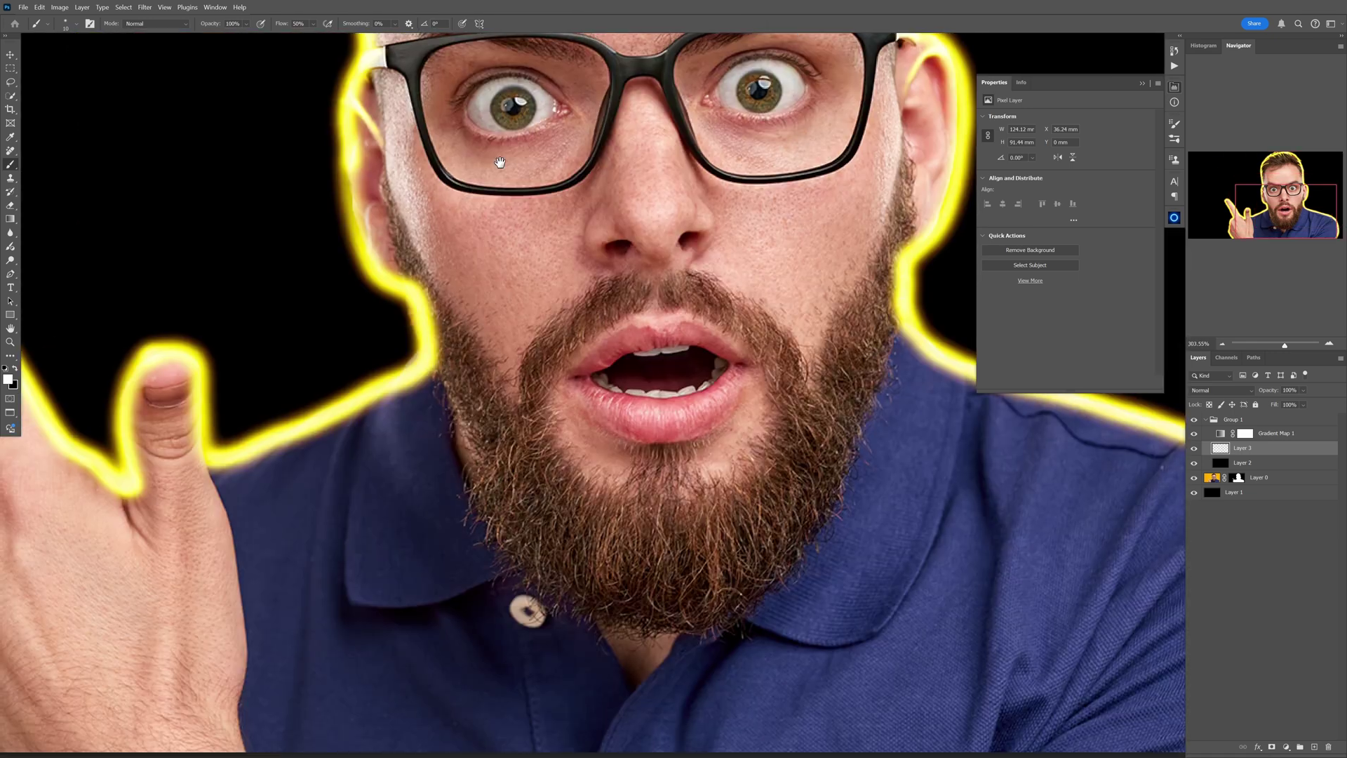
key(bracketright)
key(bracketright)
drag(429, 365, 489, 491)
drag(901, 331, 838, 489)
Reduce the brush size and paint short glow strokes from the outline down into the shirt folds on both shoulders.
key(bracketleft)
drag(411, 345, 386, 428)
drag(343, 369, 319, 414)
drag(947, 421, 298, 470)
drag(604, 427, 571, 466)
drag(710, 479, 668, 528)
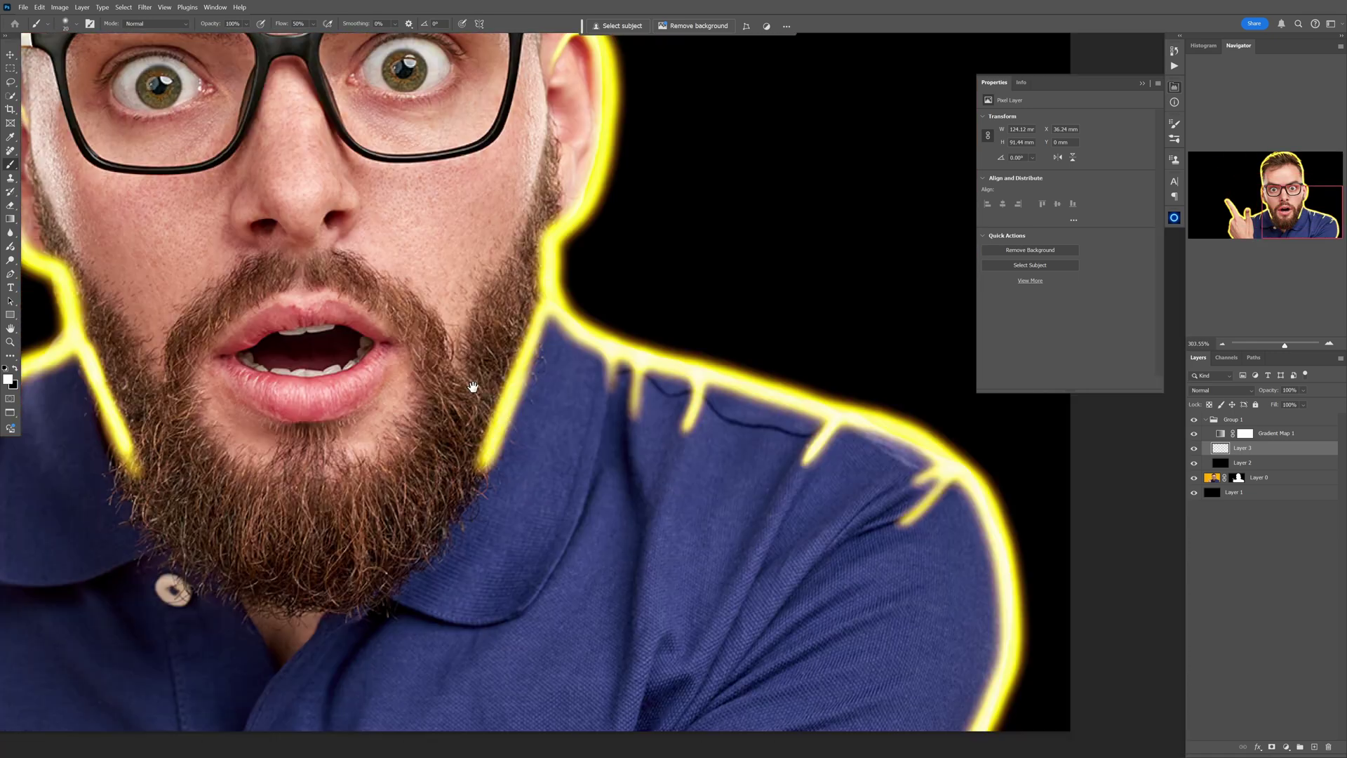
Switch to black with a larger brush and trim the glow line overlapping the beard edge on the pointing-hand side.
drag(265, 364, 271, 429)
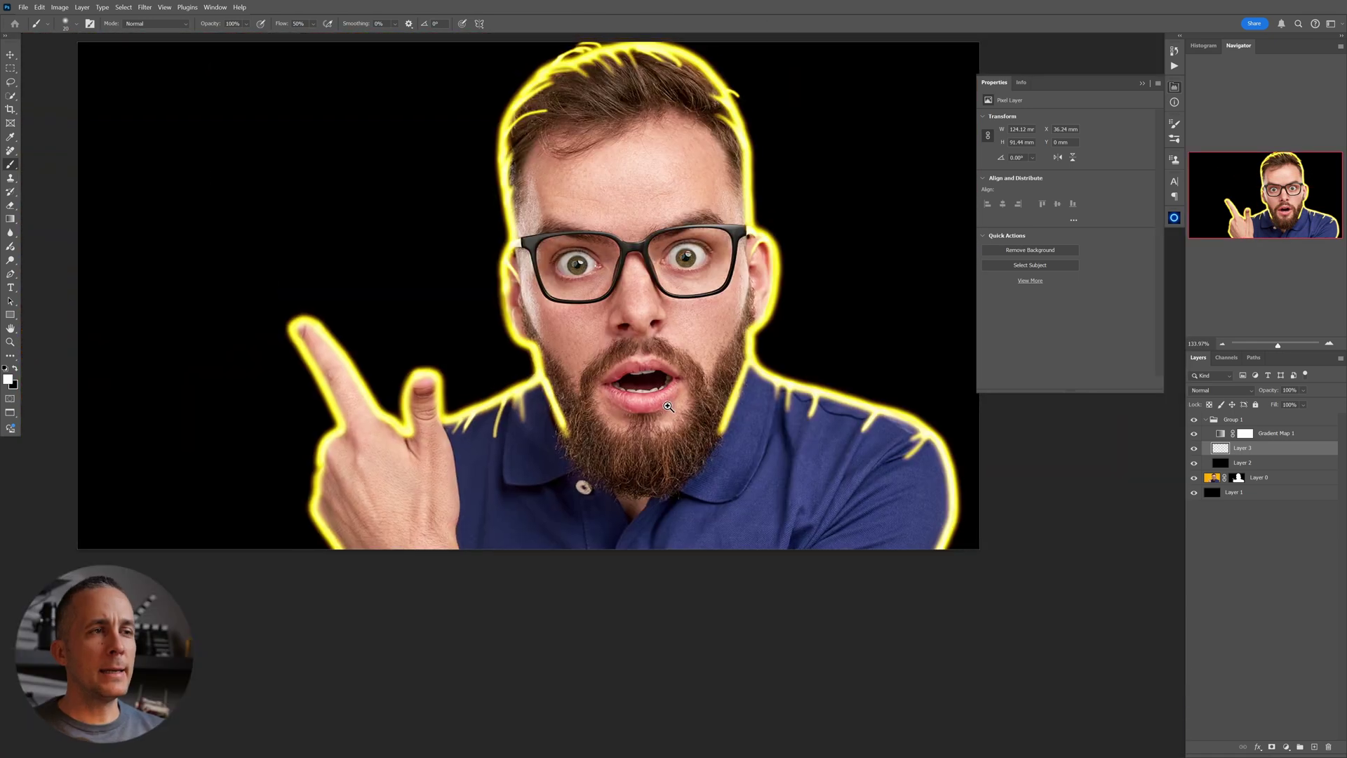
scroll(539, 413, up, 5)
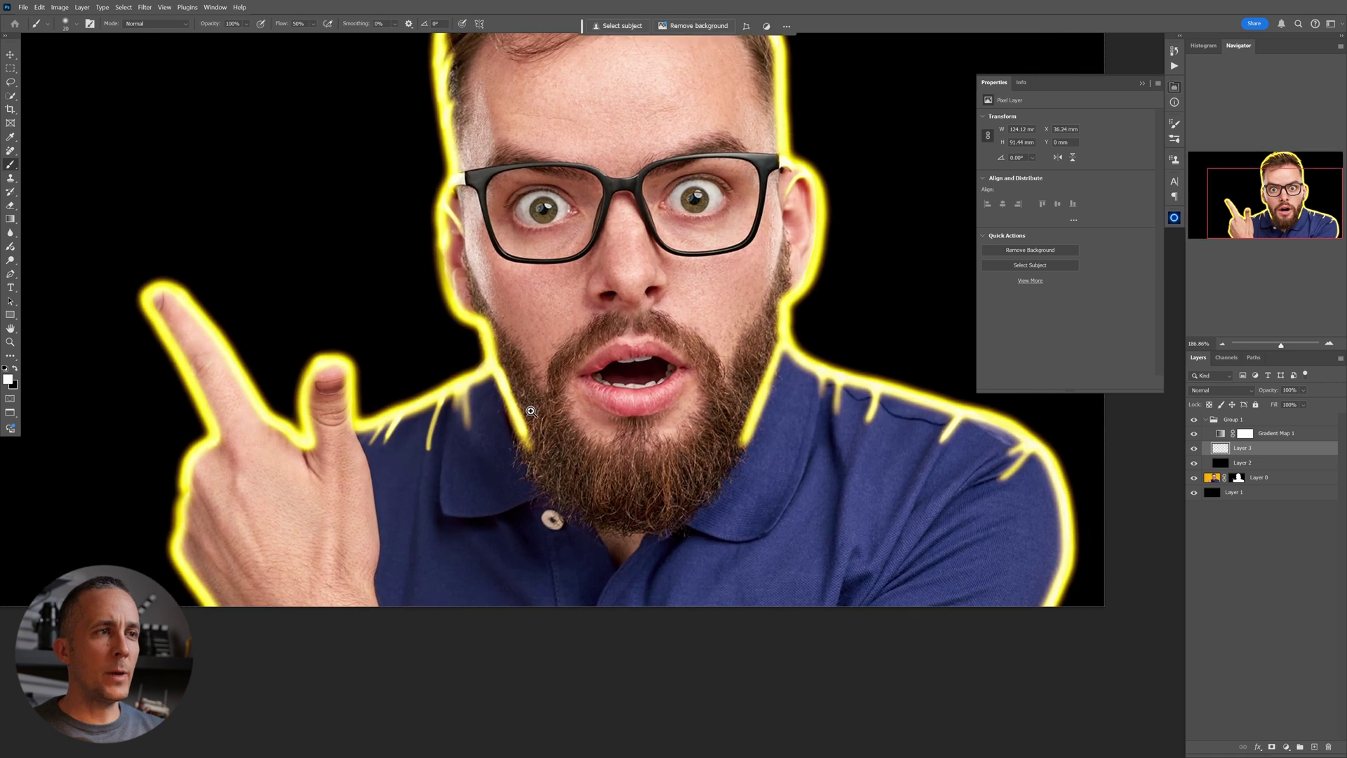
drag(537, 436, 552, 434)
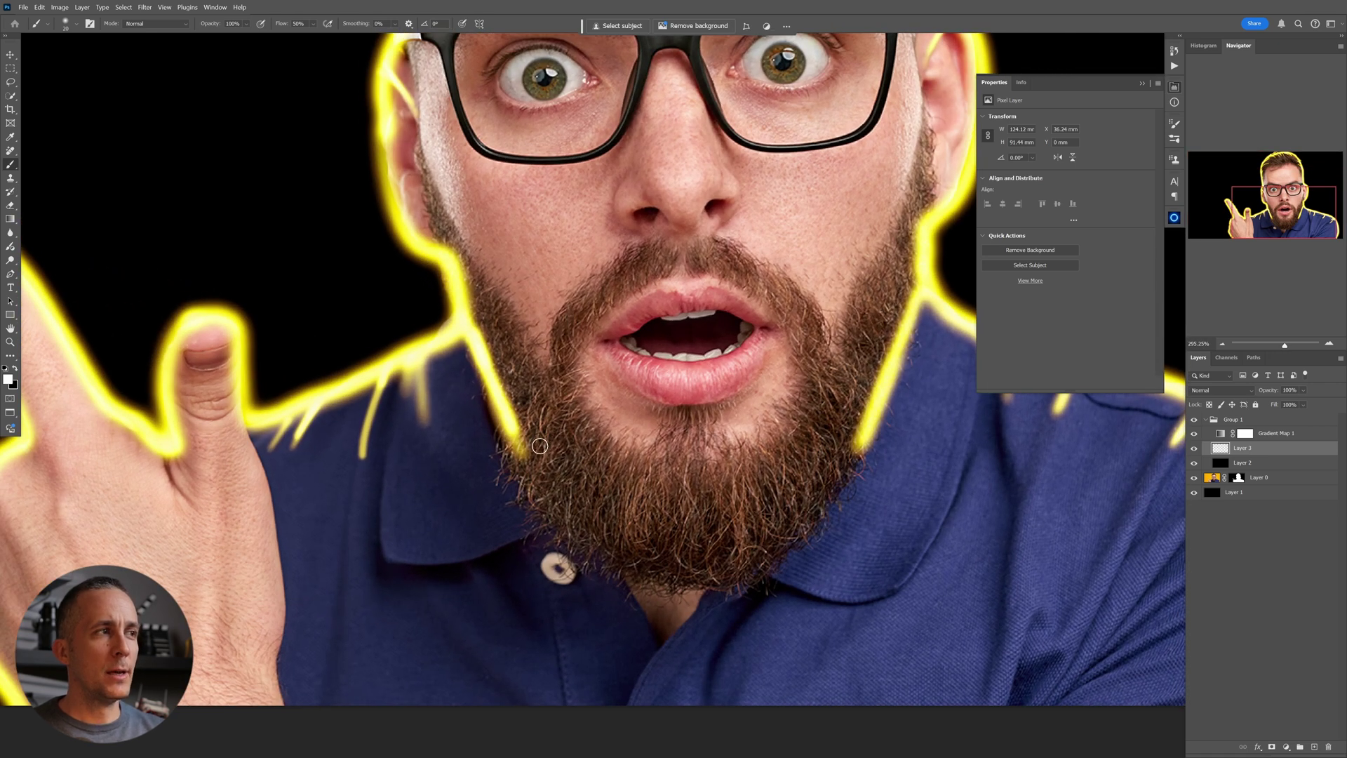
key(x)
key(bracketright)
key(bracketright)
key(bracketright)
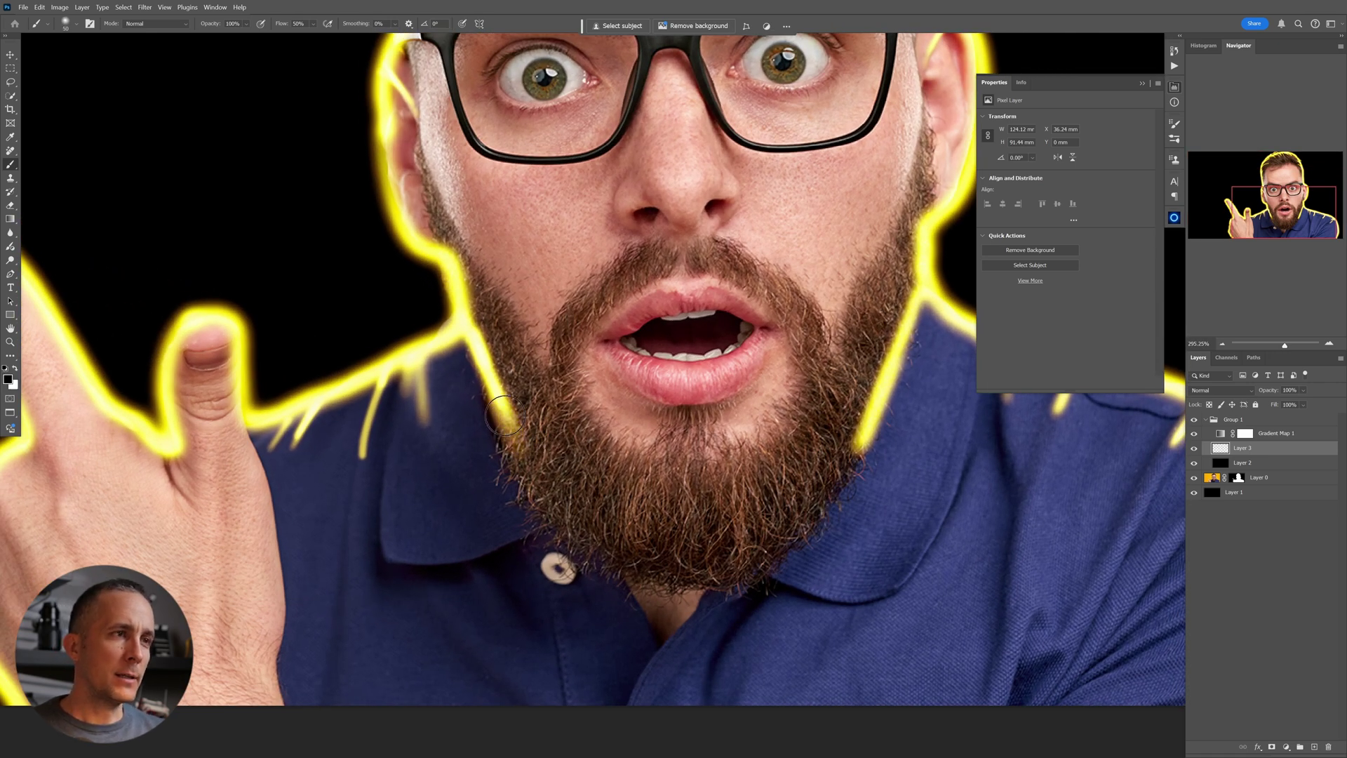
mouse_move(518, 404)
mouse_down()
mouse_move(553, 457)
mouse_move(498, 311)
mouse_move(528, 427)
mouse_up()
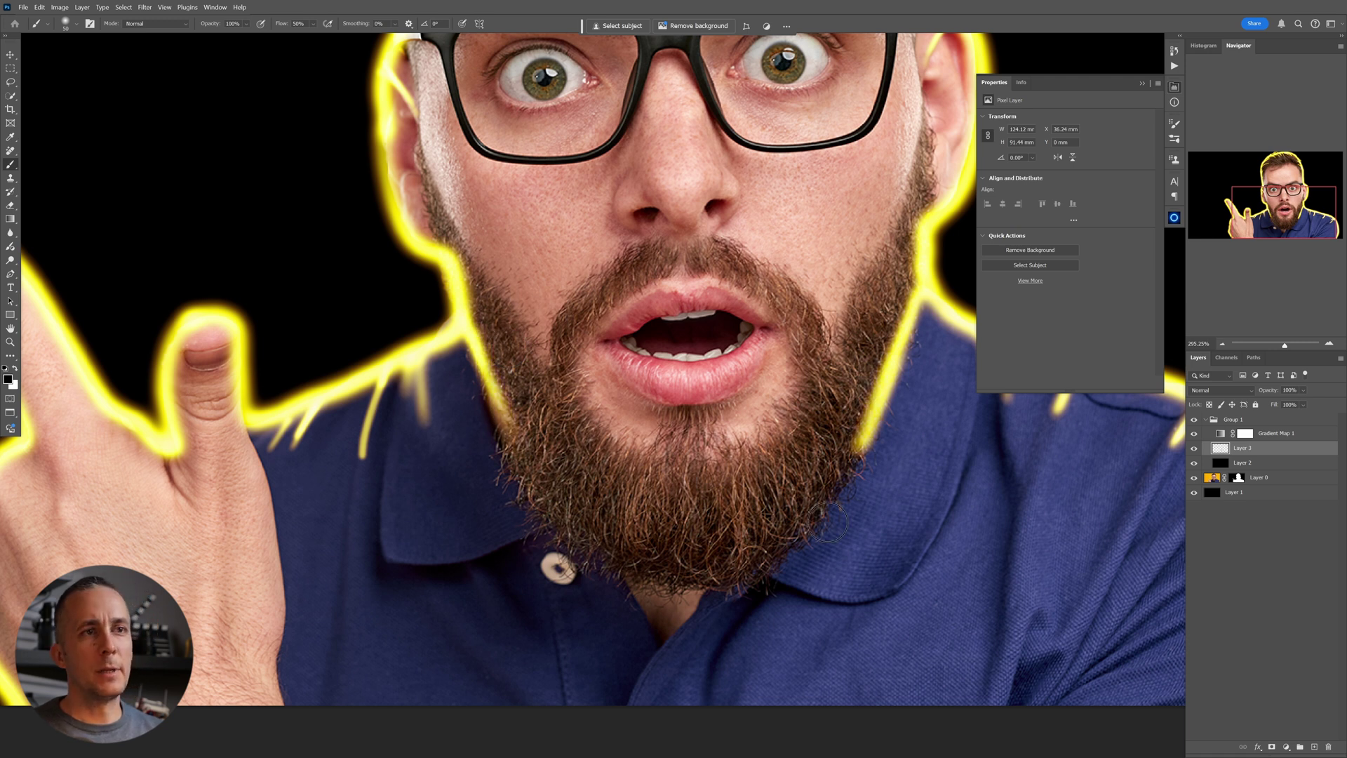
Merge the painted stroke layer with the black layer beneath it and convert the result to a Smart Object.
mouse_move(828, 522)
mouse_down()
mouse_move(873, 365)
mouse_move(883, 421)
mouse_move(848, 517)
mouse_move(842, 449)
mouse_move(711, 462)
mouse_move(693, 417)
mouse_move(680, 431)
mouse_move(665, 408)
mouse_up()
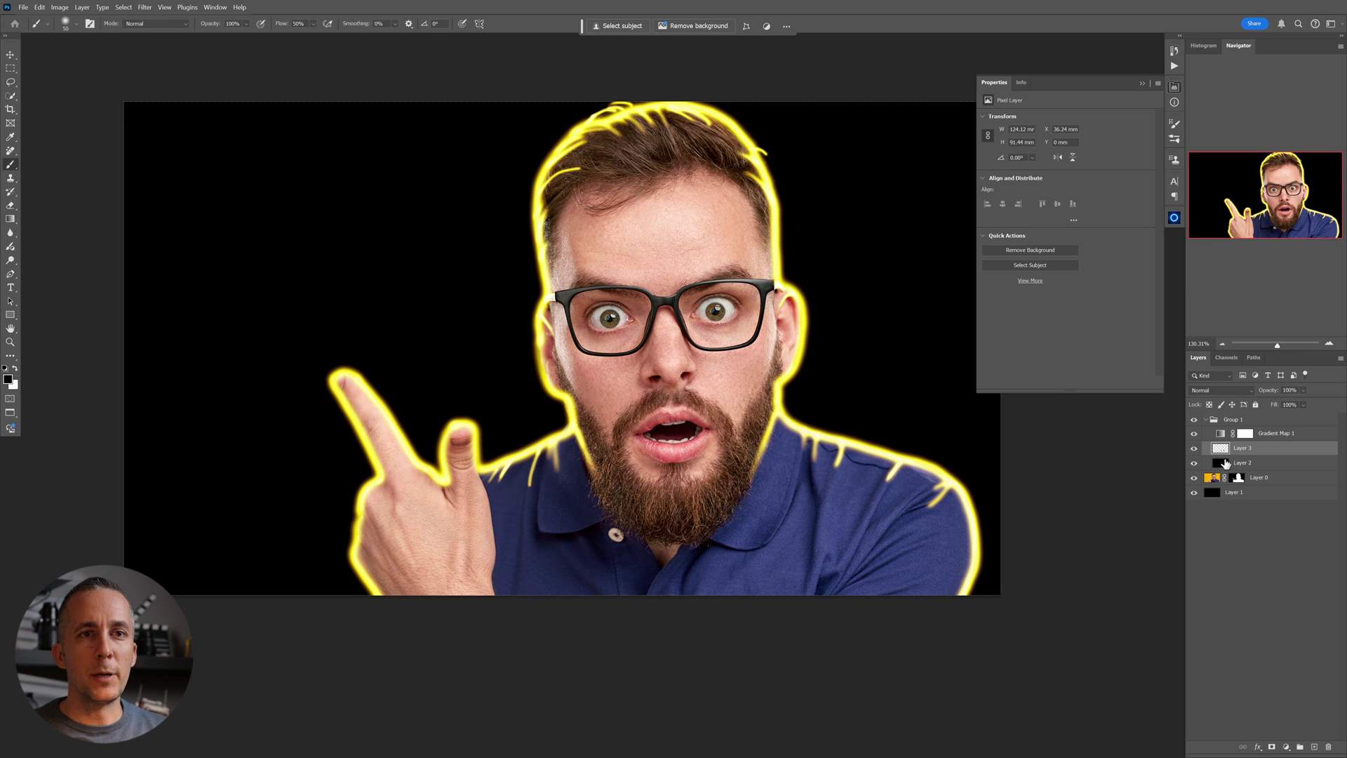
shift+click(1224, 466)
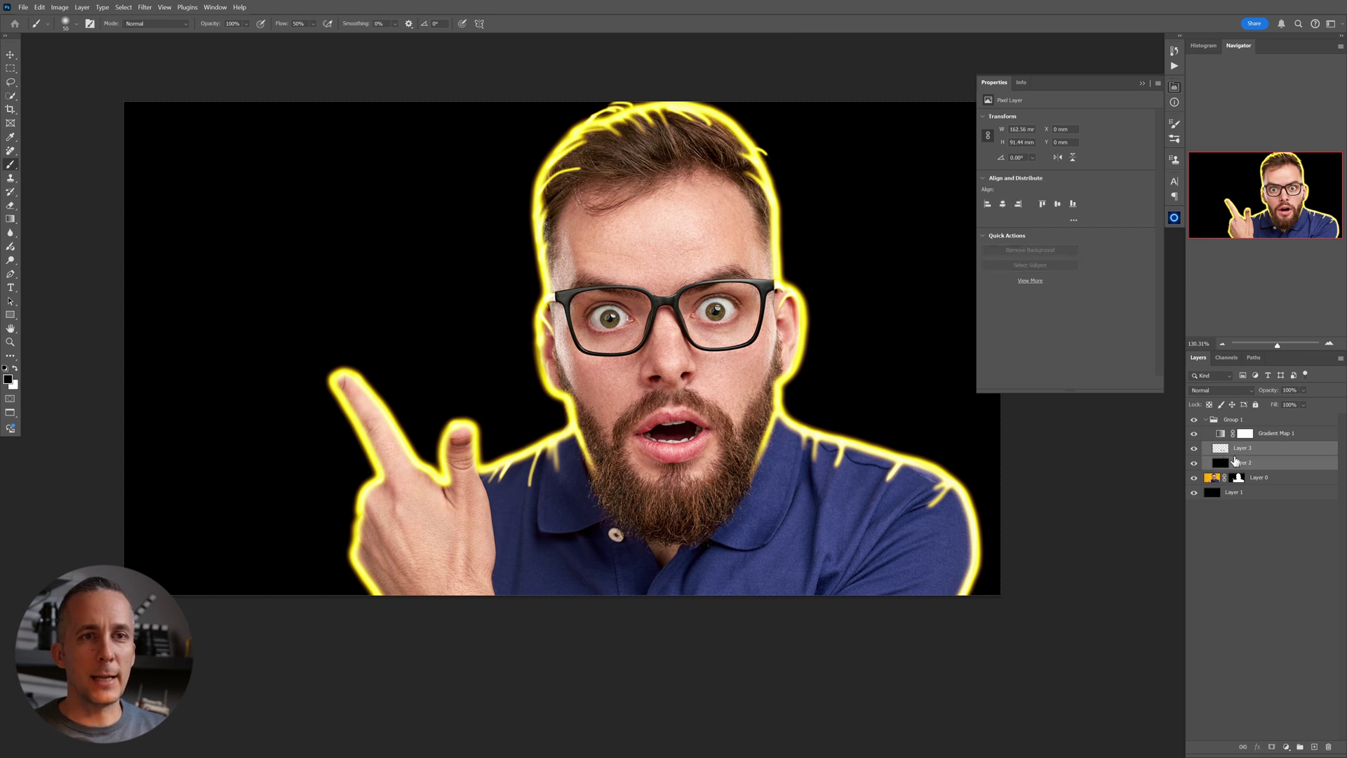
key(ctrl+e)
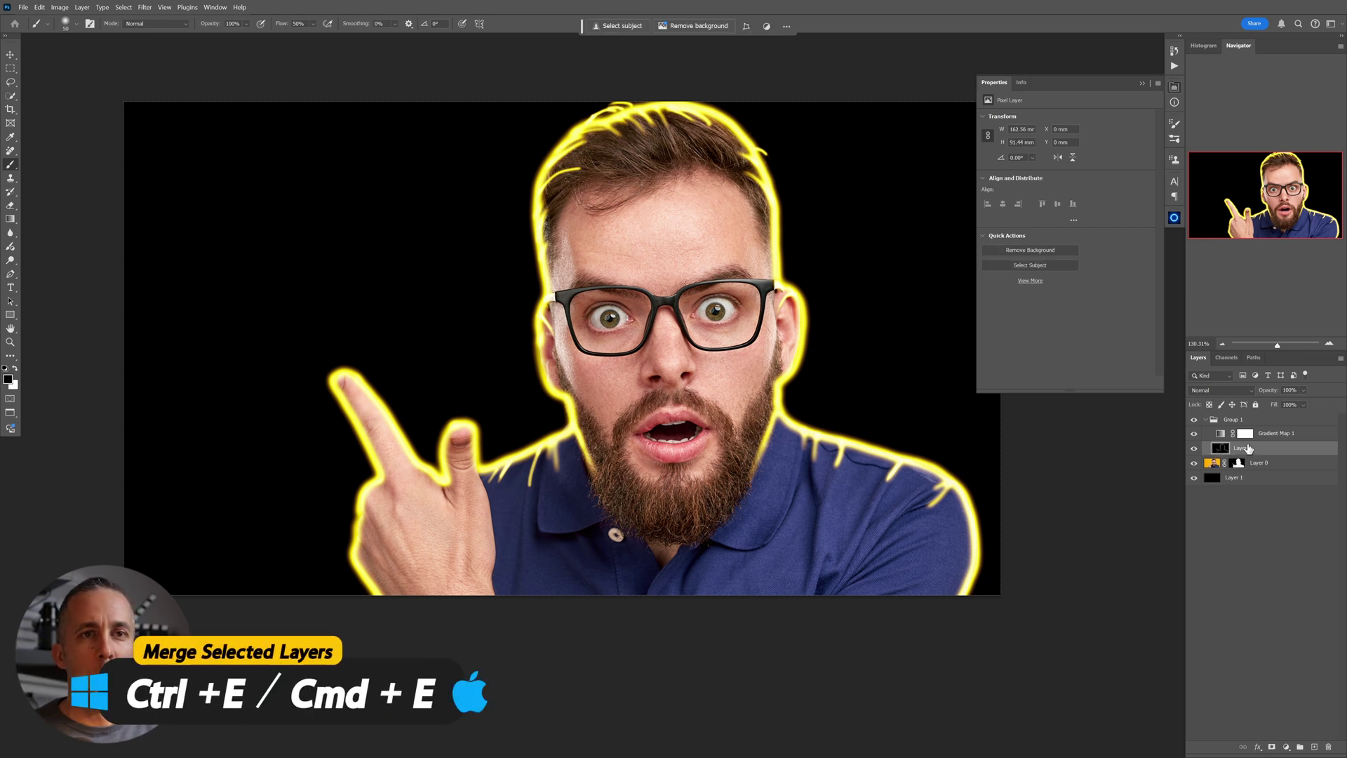
right_click(1267, 452)
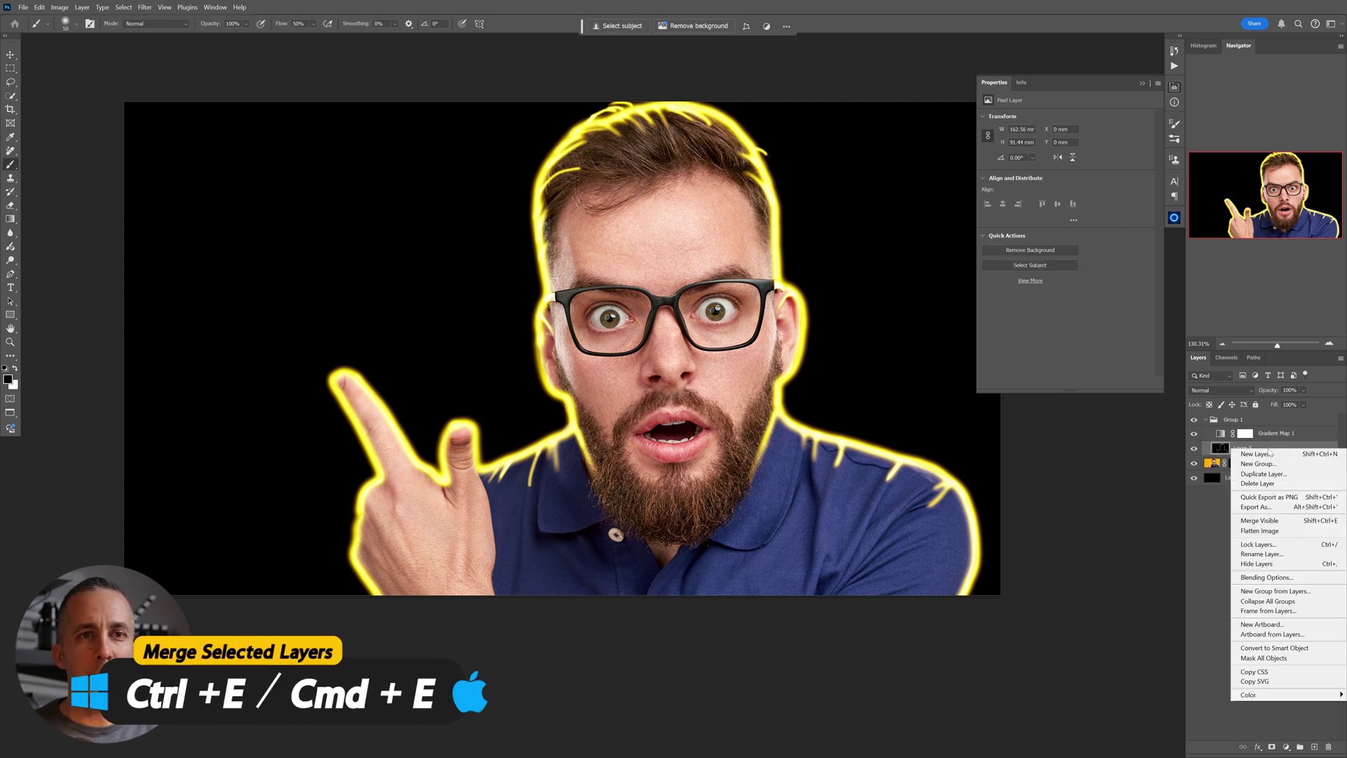
click(1271, 649)
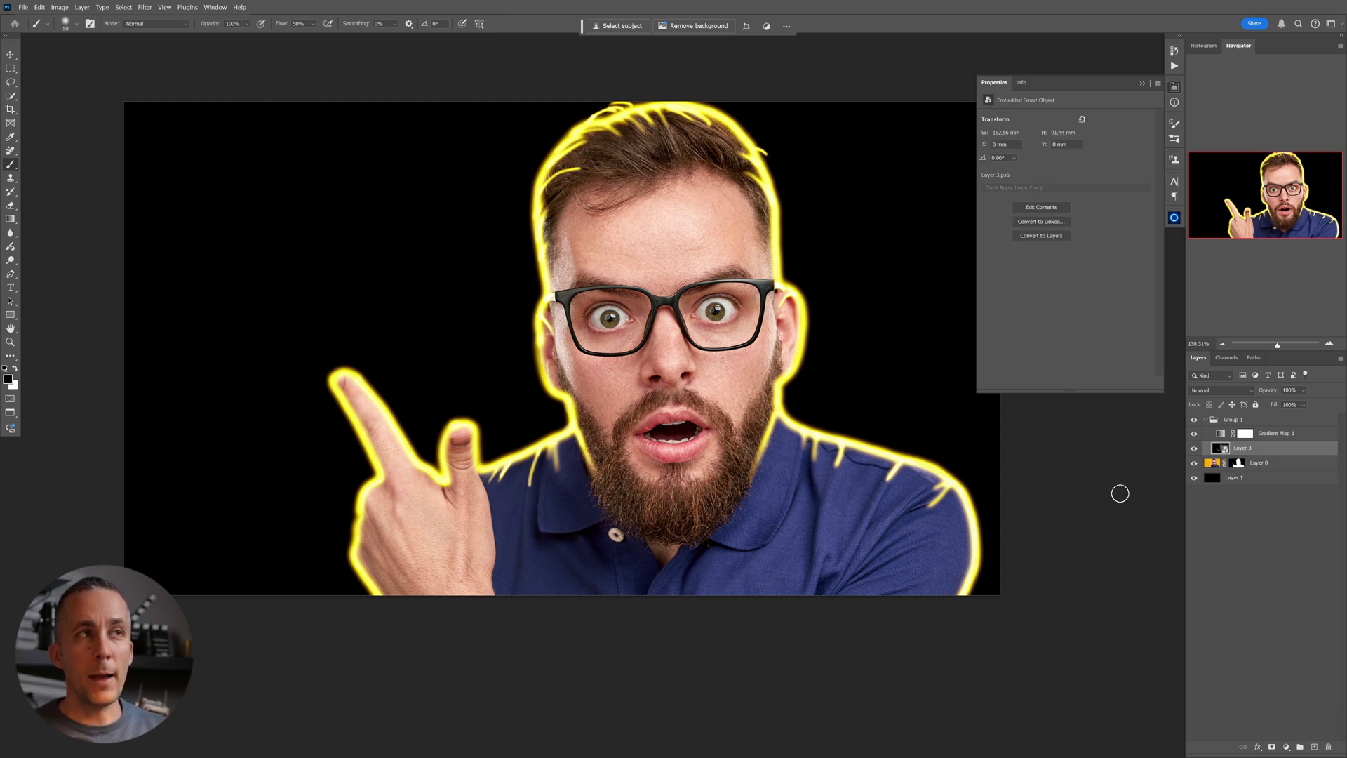
Start the Oil Paint filter on the smart object and preview the outline around the shoulder.
click(145, 9)
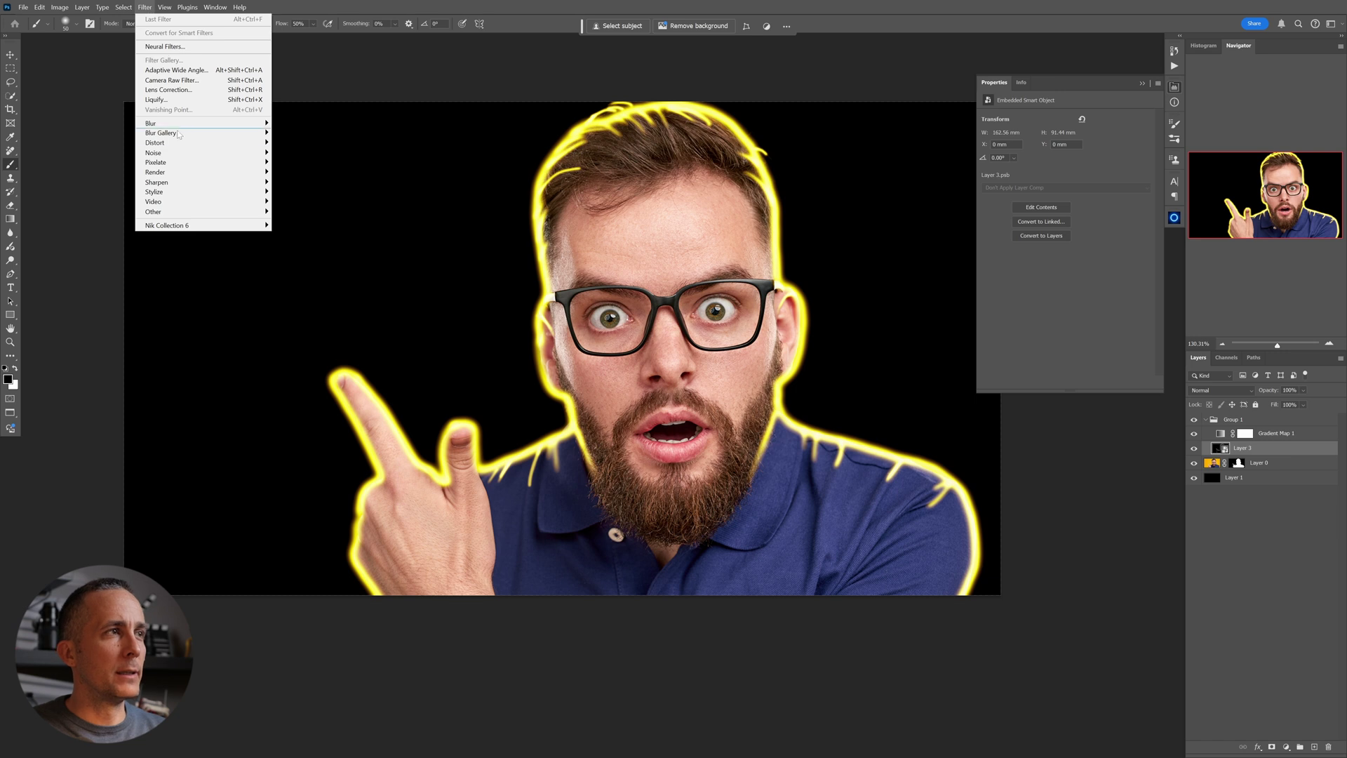
mouse_move(189, 184)
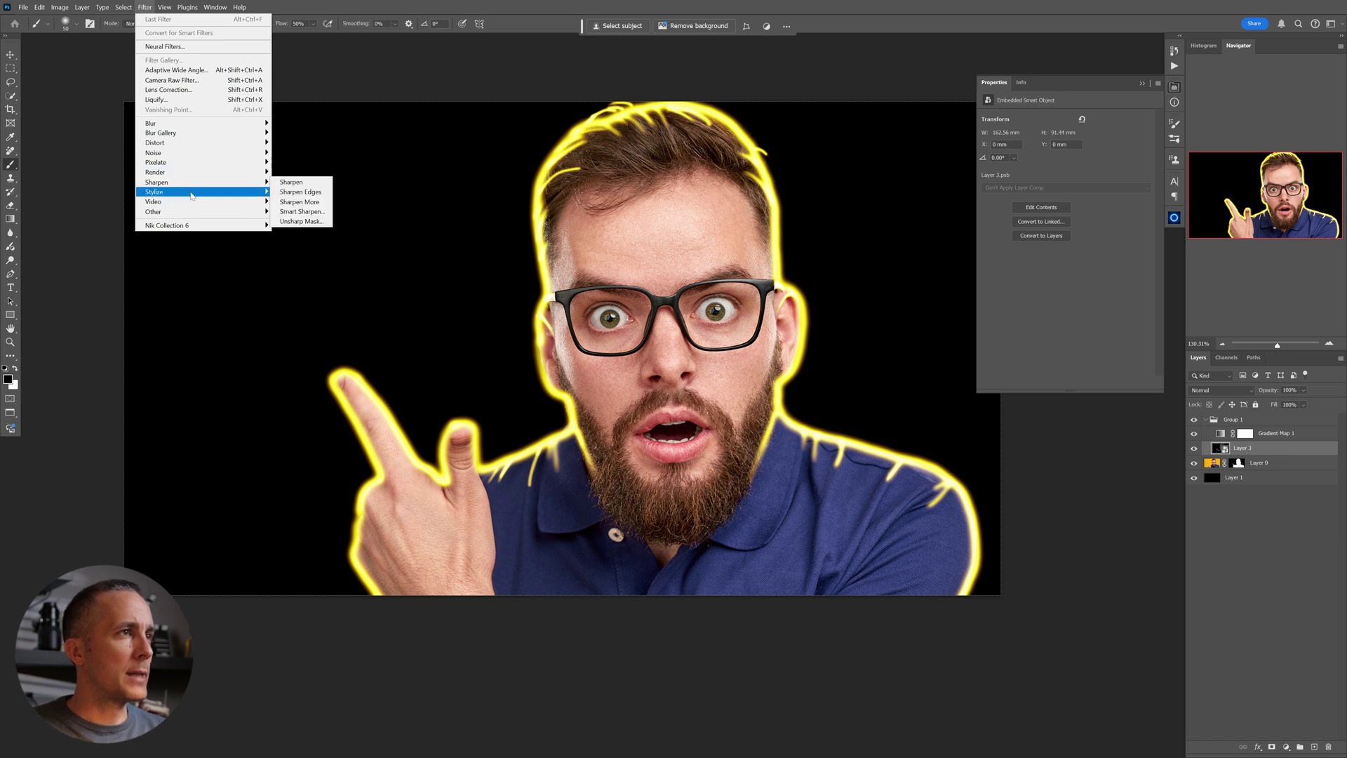
click(309, 234)
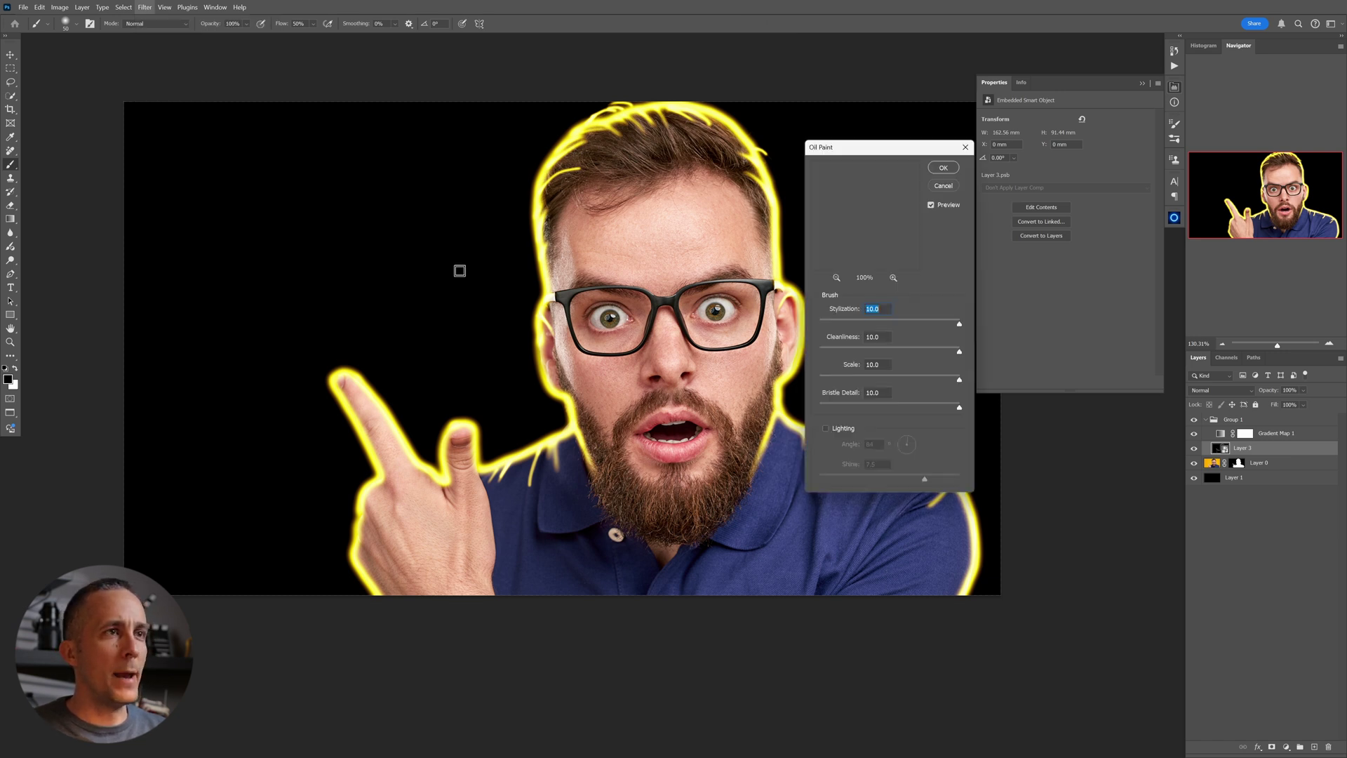
key(space)
mouse_move(655, 266)
mouse_down()
mouse_move(539, 326)
mouse_move(616, 293)
mouse_up()
click(687, 284)
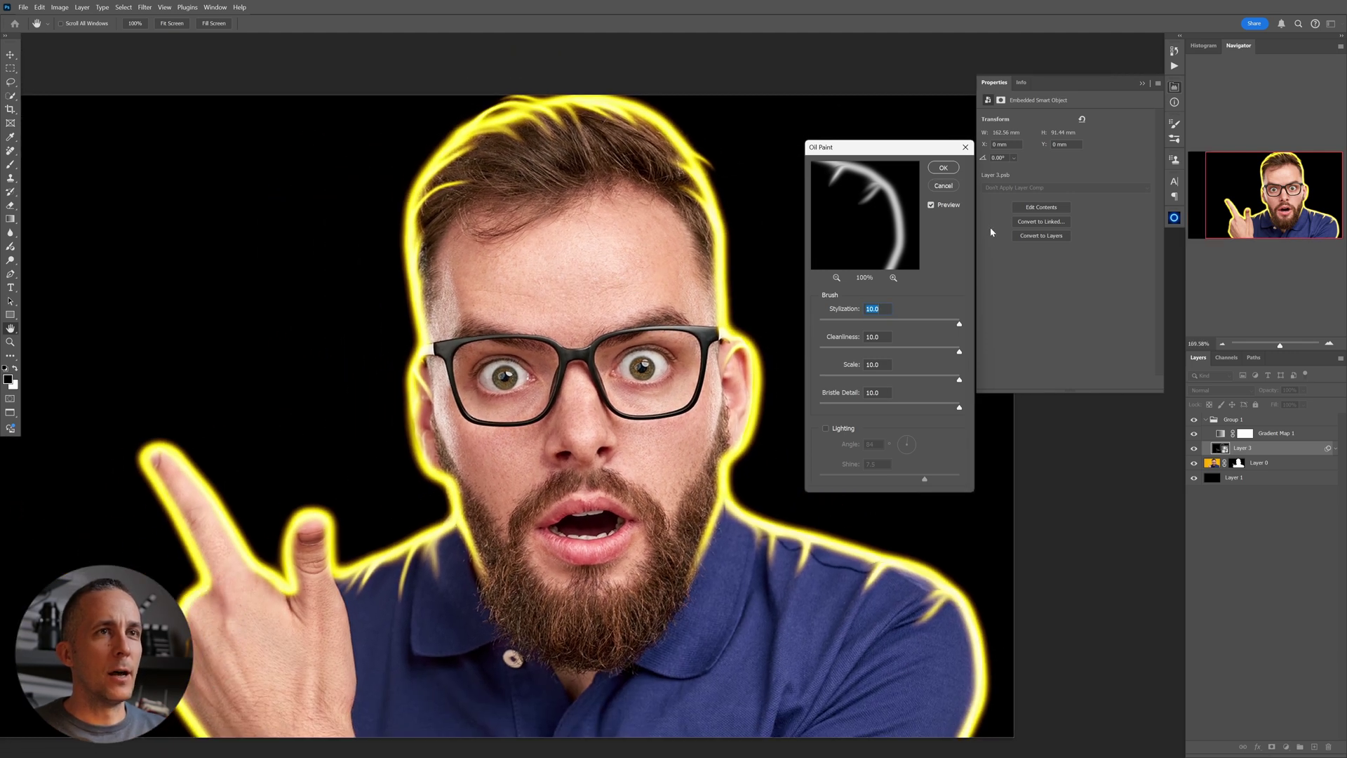
Compare the glow outline with and without the Oil Paint preview.
click(930, 205)
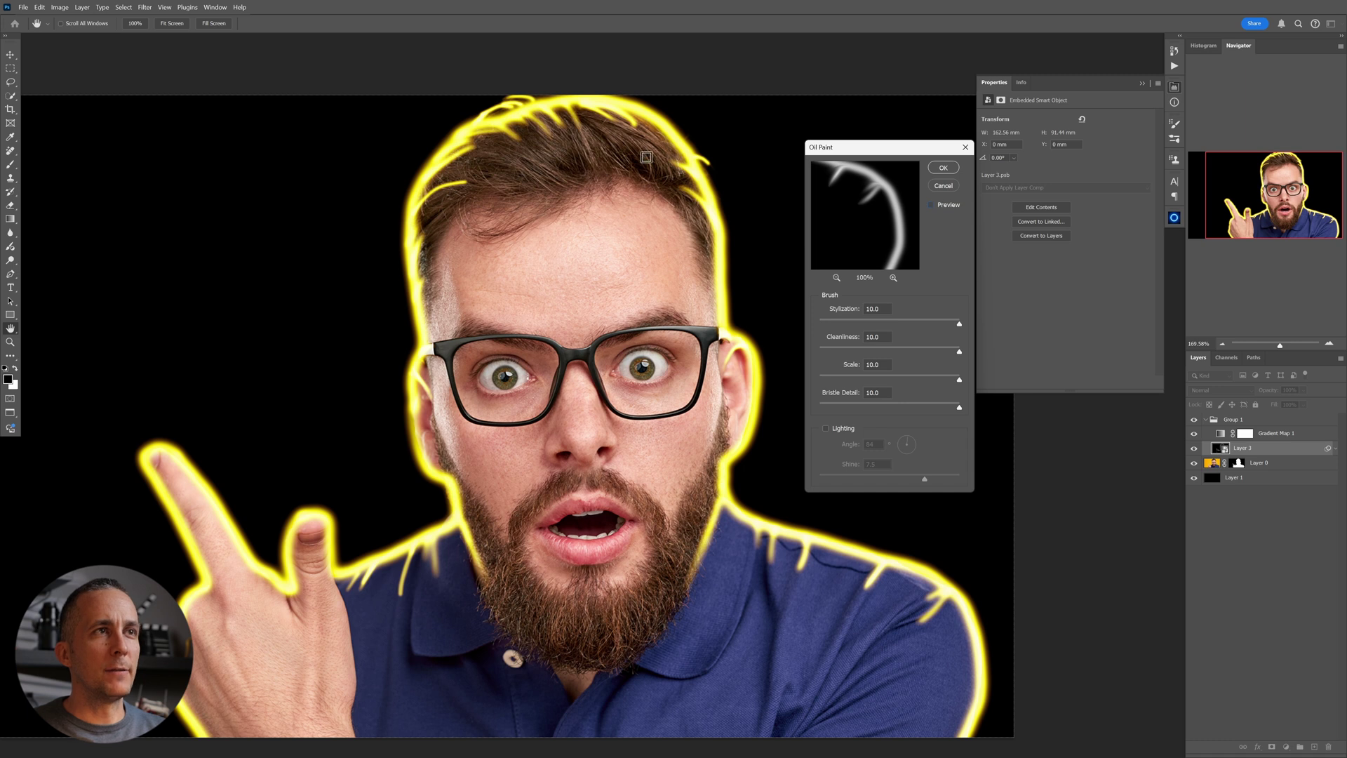
click(931, 206)
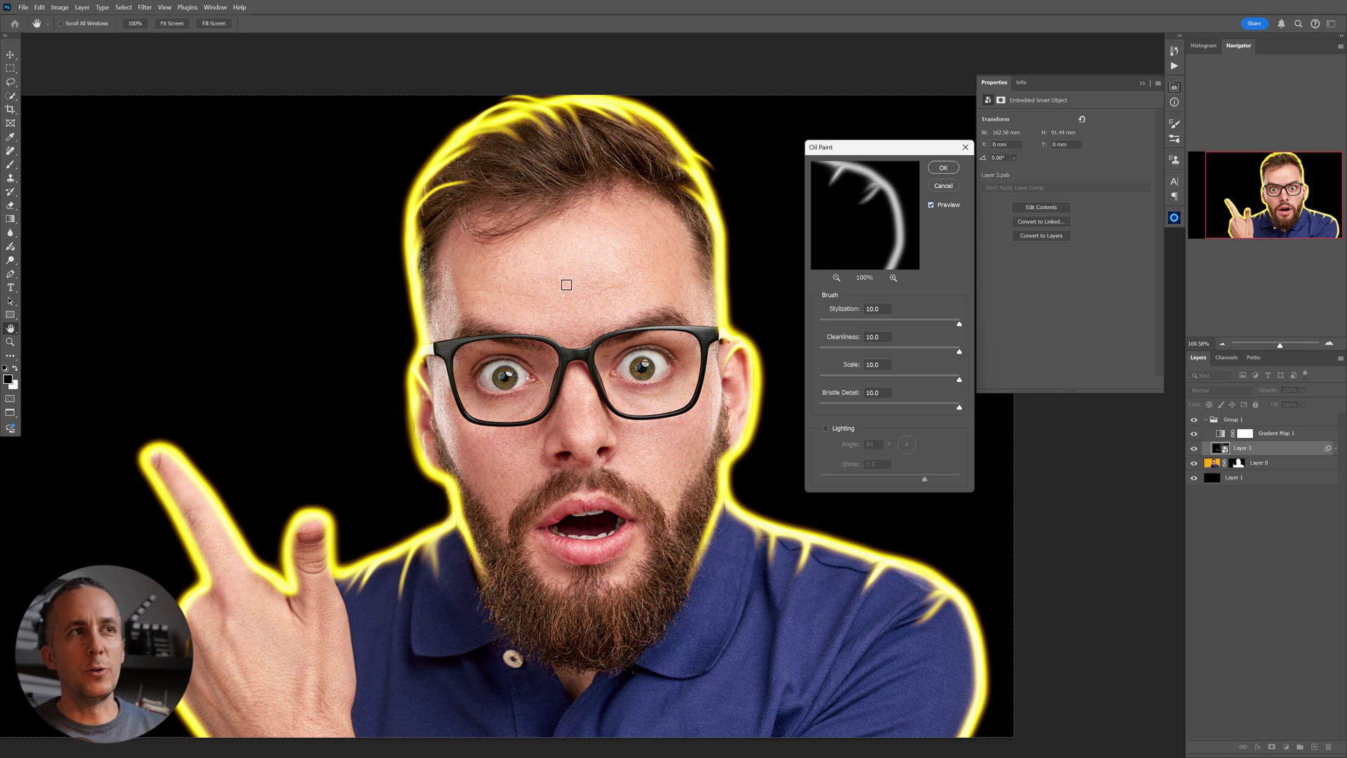
click(931, 206)
click(931, 205)
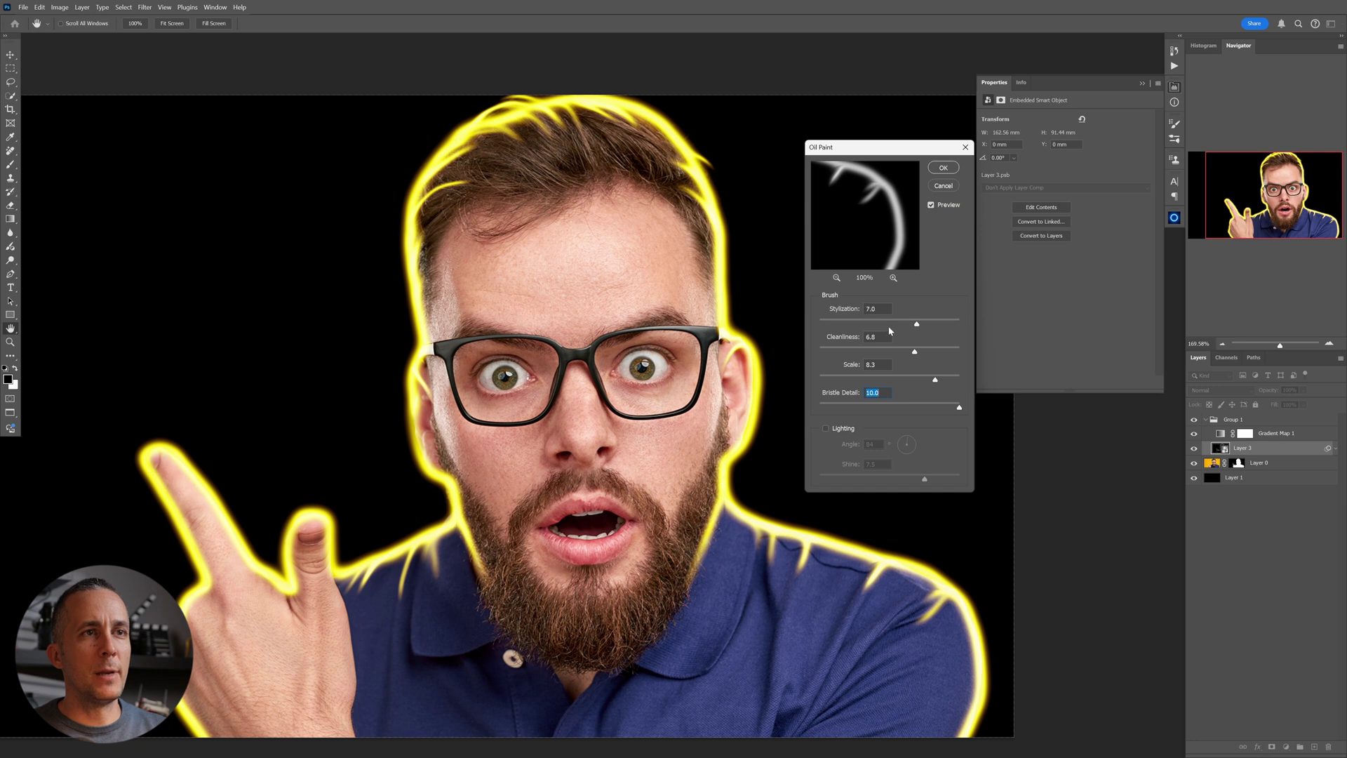
Set Oil Paint's Stylization, Cleanliness, Scale and Bristle Detail to 10.0, leave Lighting off, and apply the filter.
drag(916, 323, 833, 324)
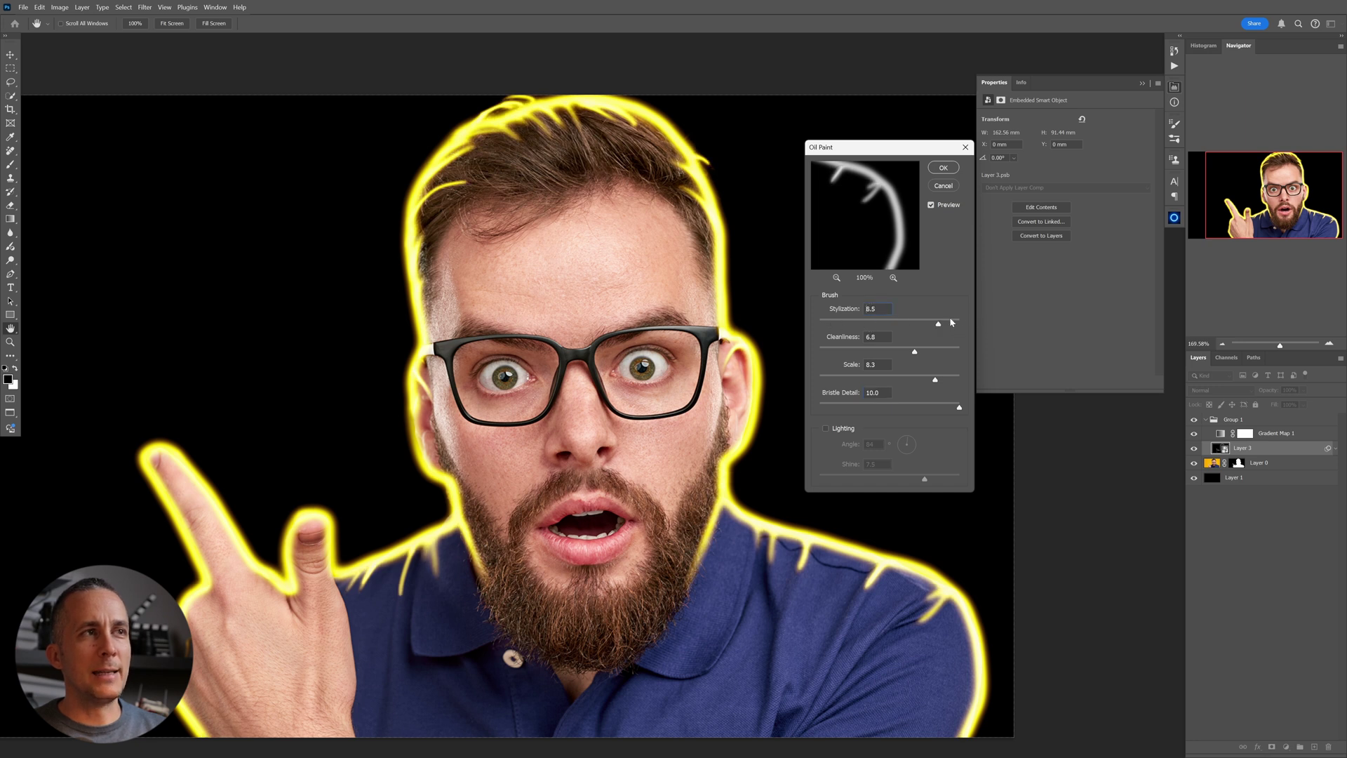
drag(951, 322, 969, 352)
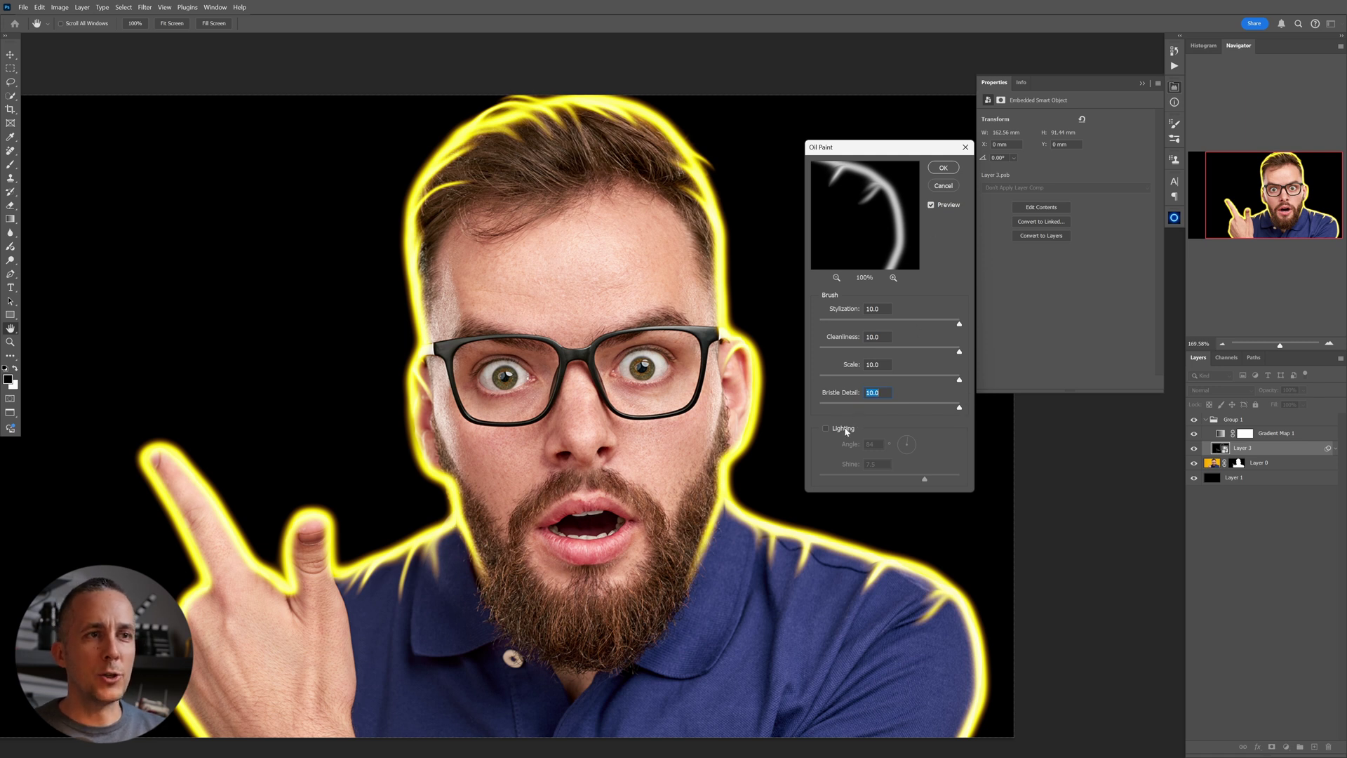
click(944, 169)
drag(799, 238, 748, 288)
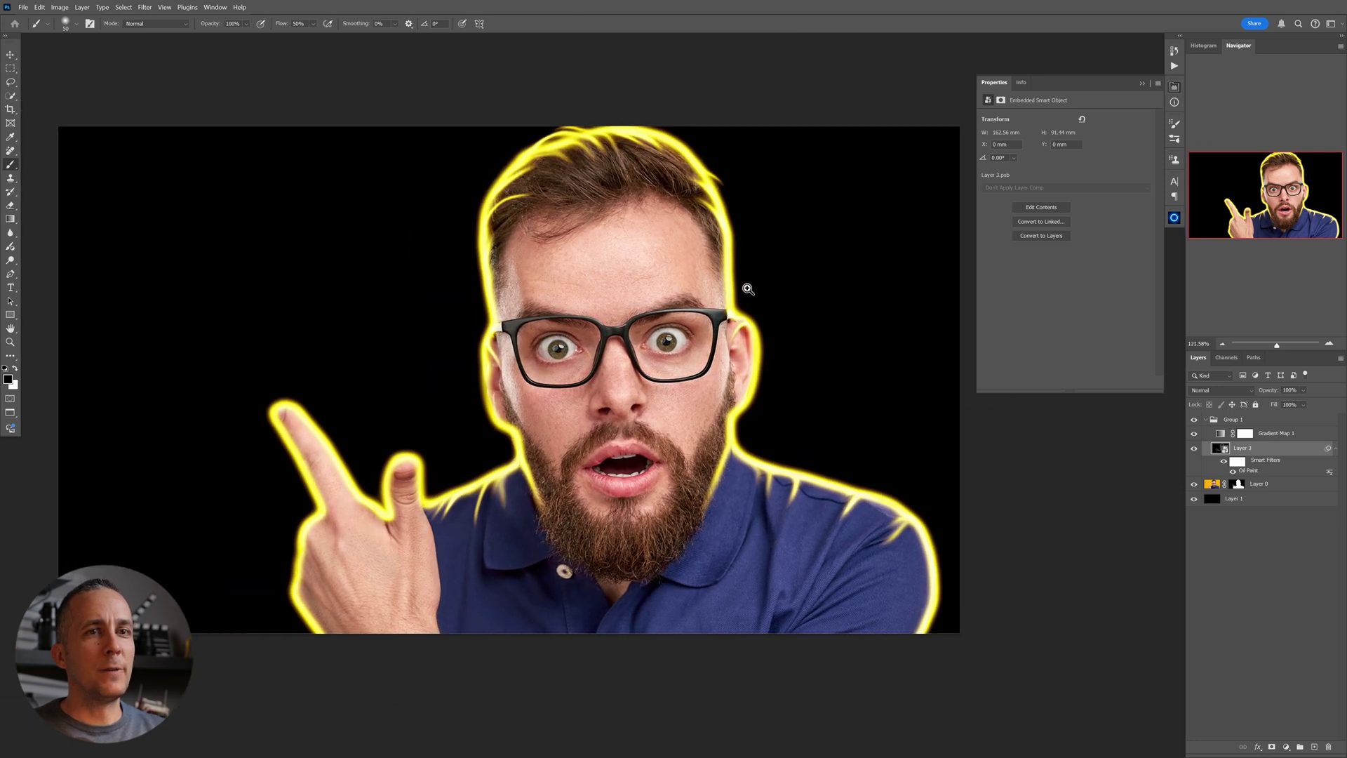
Apply a second Oil Paint smart filter with Stylization, Cleanliness, Scale and Bristle Detail at 10.0, and review one filter's settings without changing them.
click(144, 7)
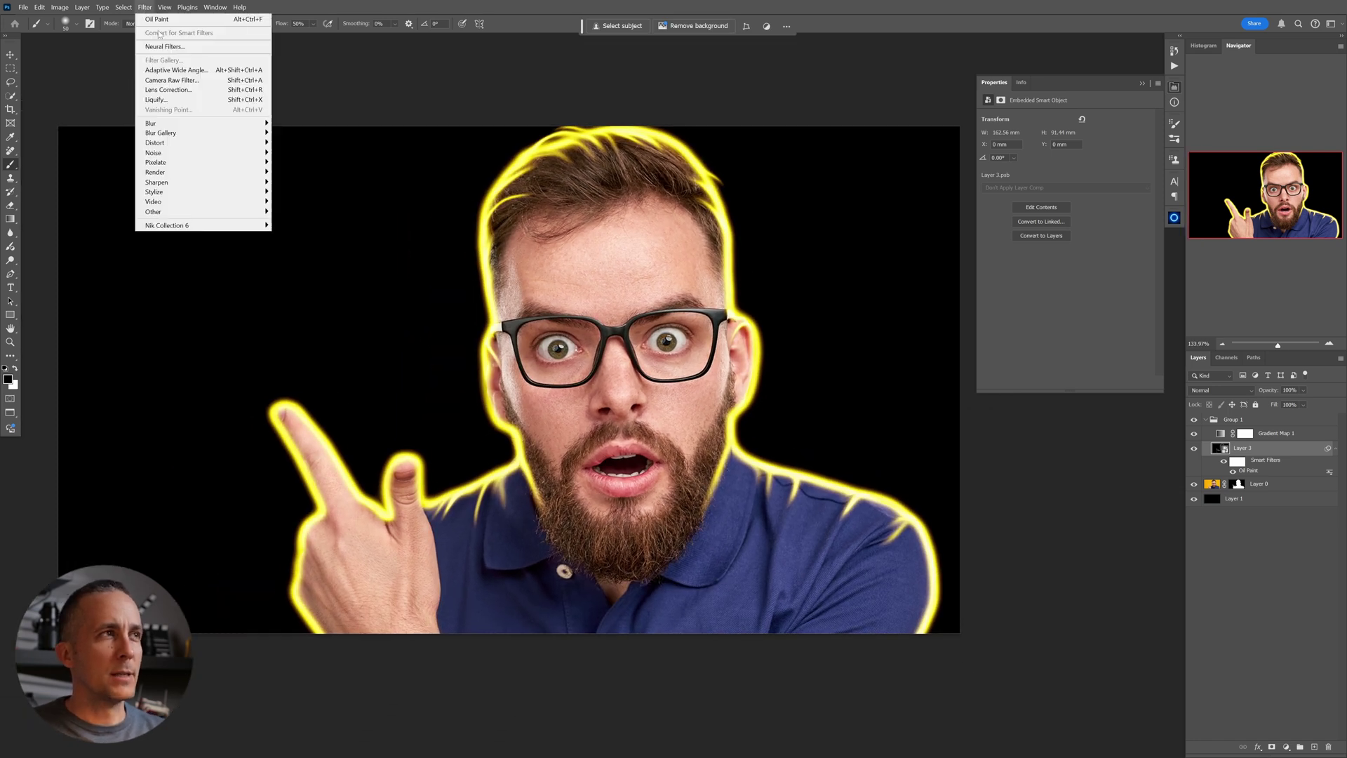
click(157, 19)
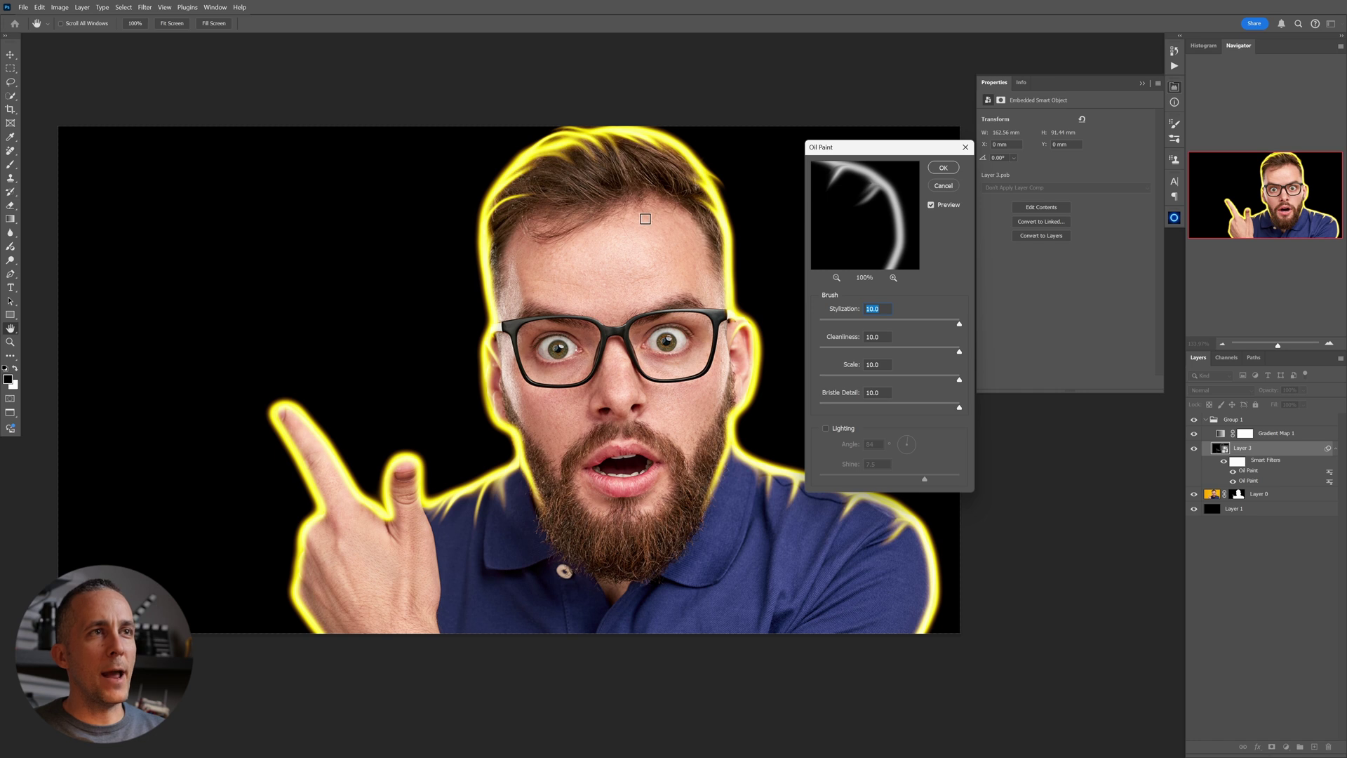
click(949, 168)
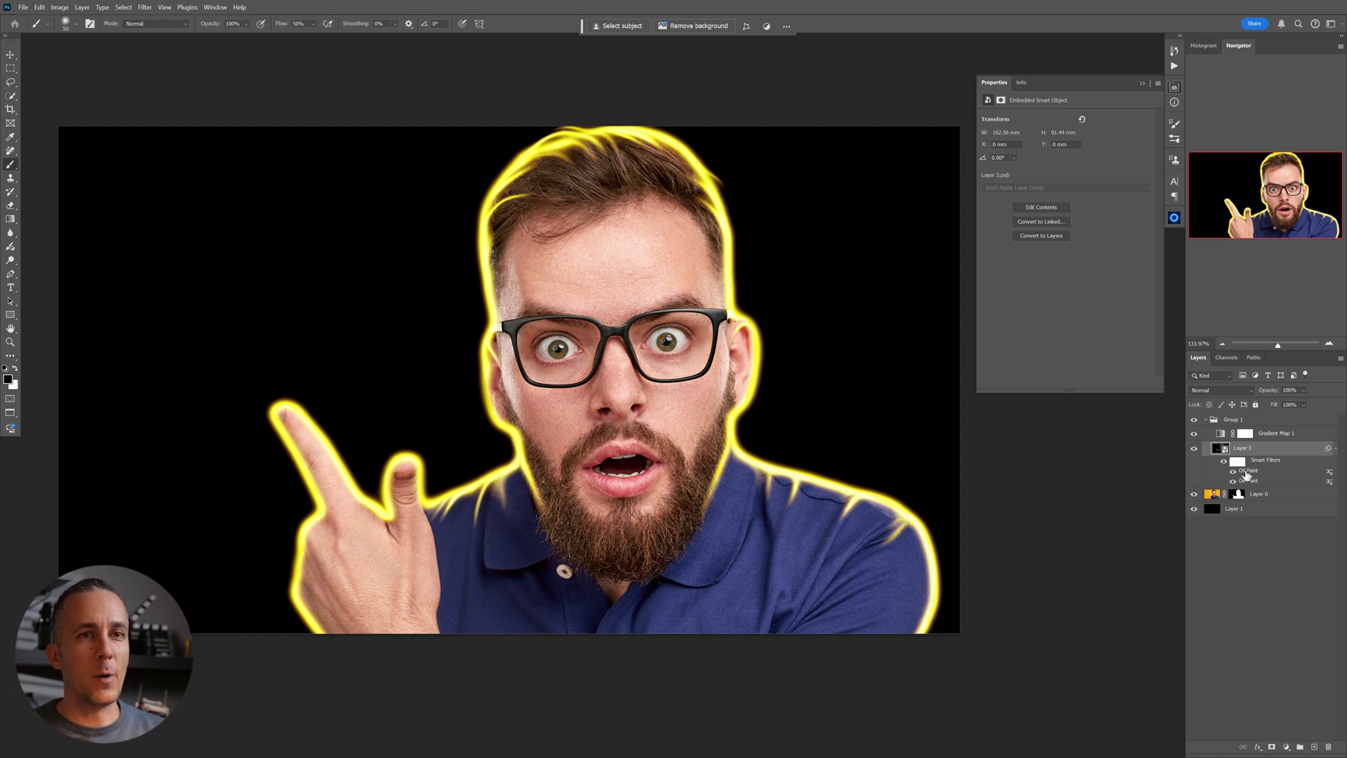
double_click(1249, 471)
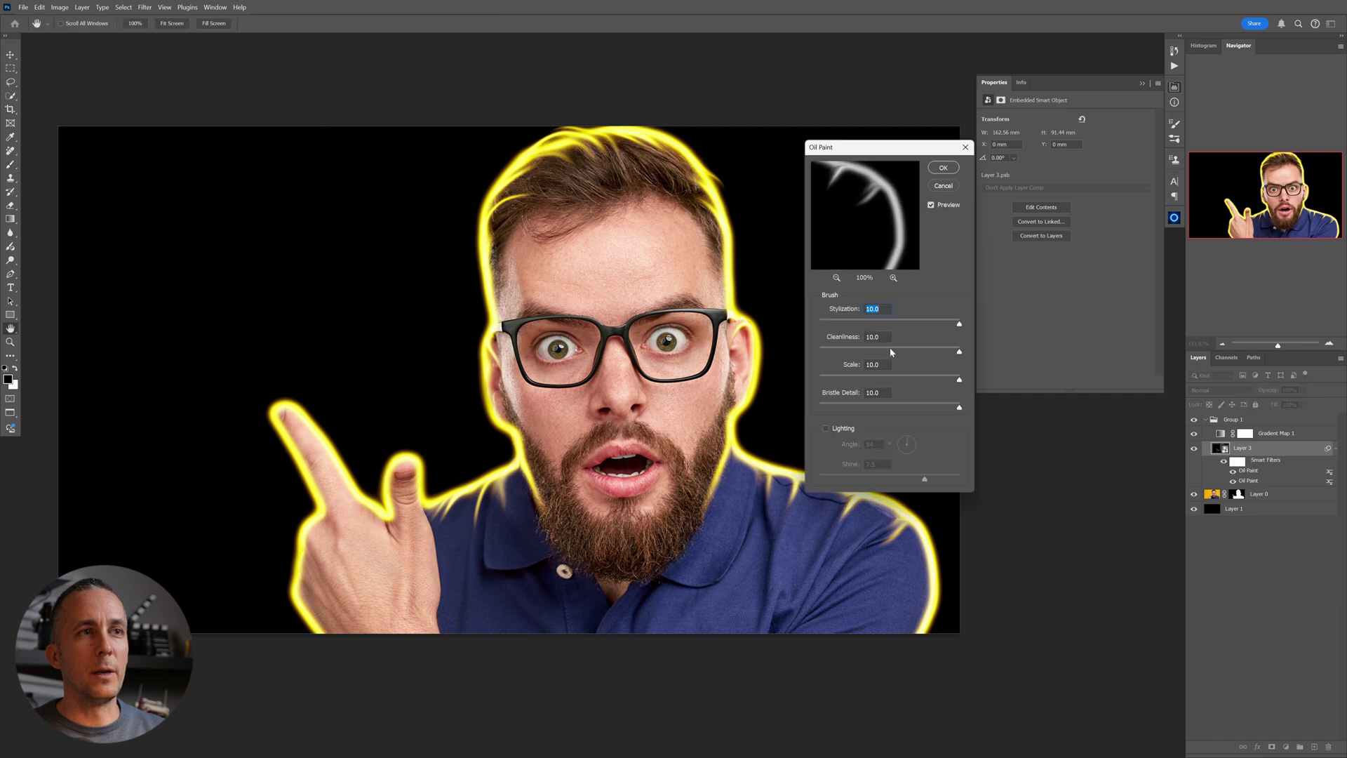
click(943, 186)
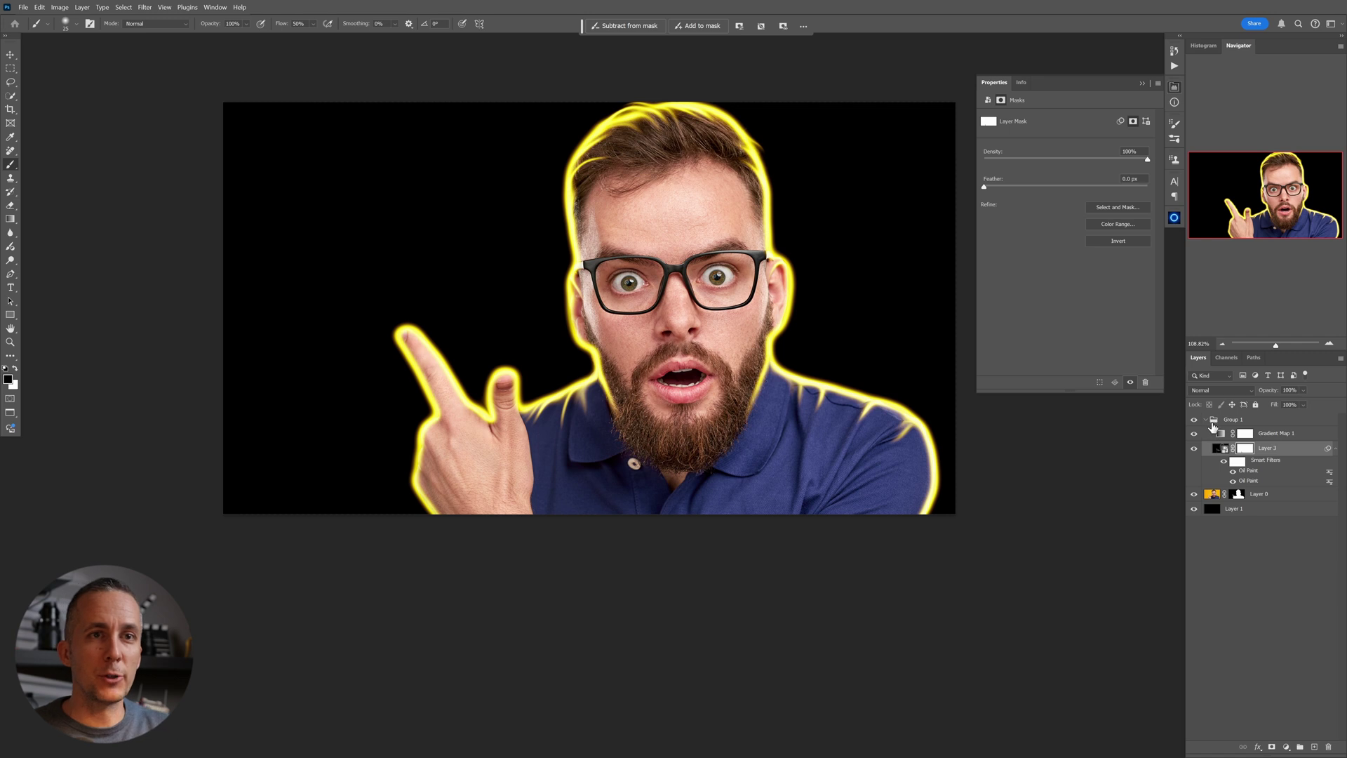
Duplicate Group 1, place the copy beneath the cut-out man's layer and rename it Background.
click(1217, 415)
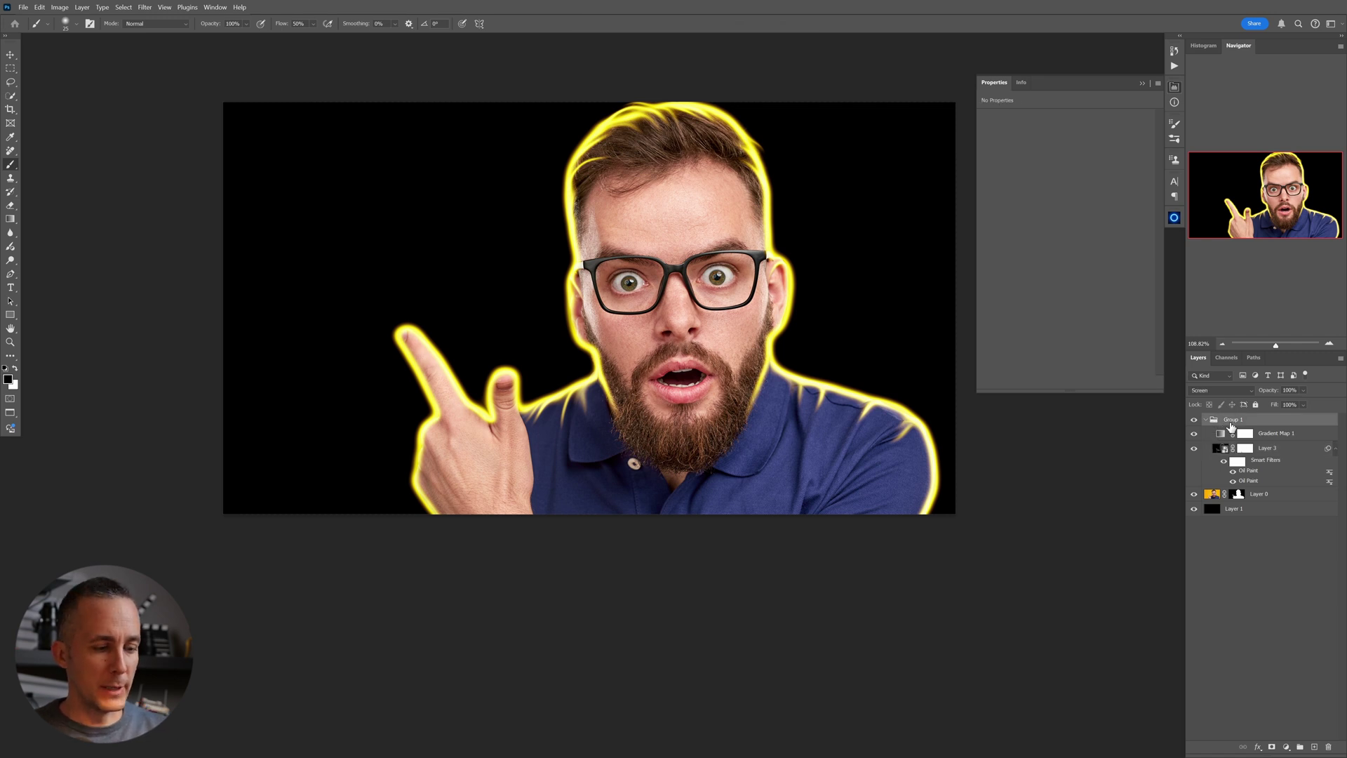
key(ctrl+j)
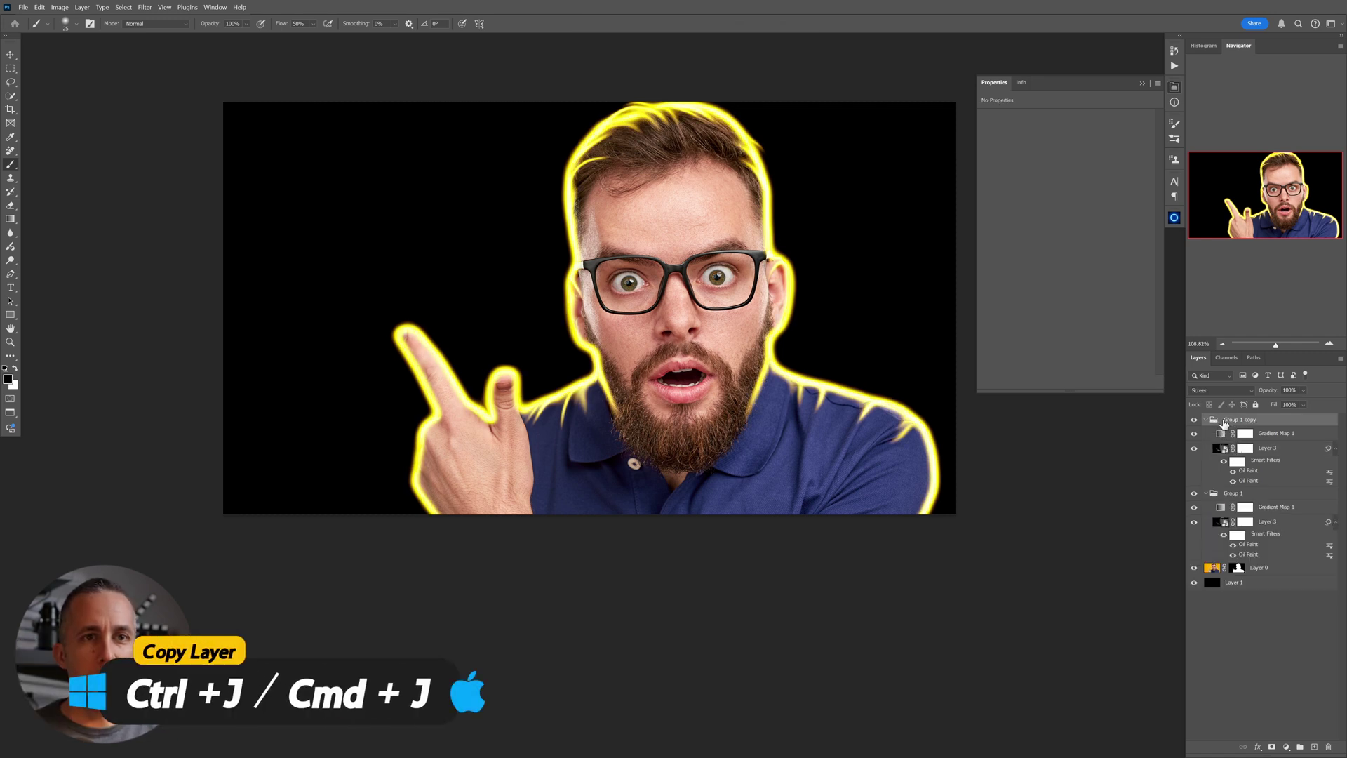
drag(1215, 423, 1229, 584)
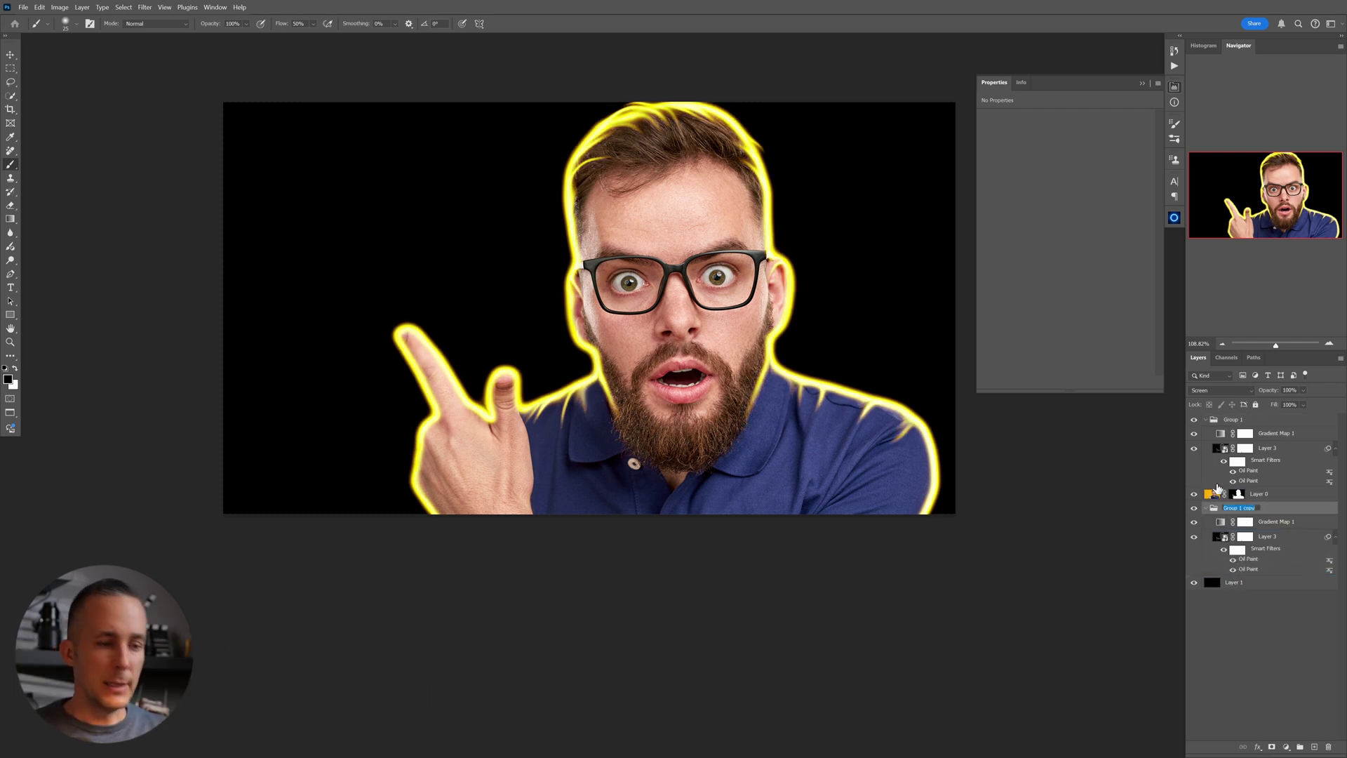
text(Background)
Replace the smart object in the Background group with a new layer filled with black, beneath the gradient map.
click(1220, 538)
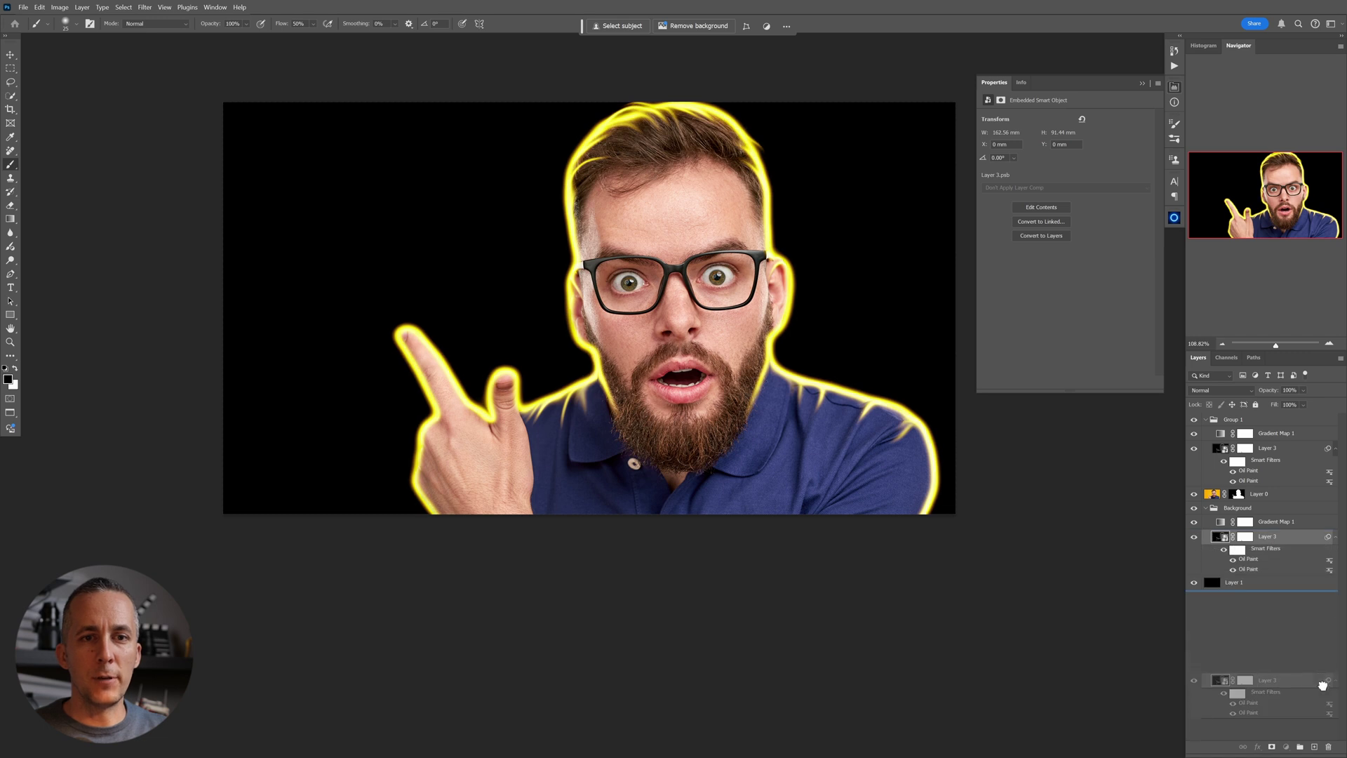
click(1327, 747)
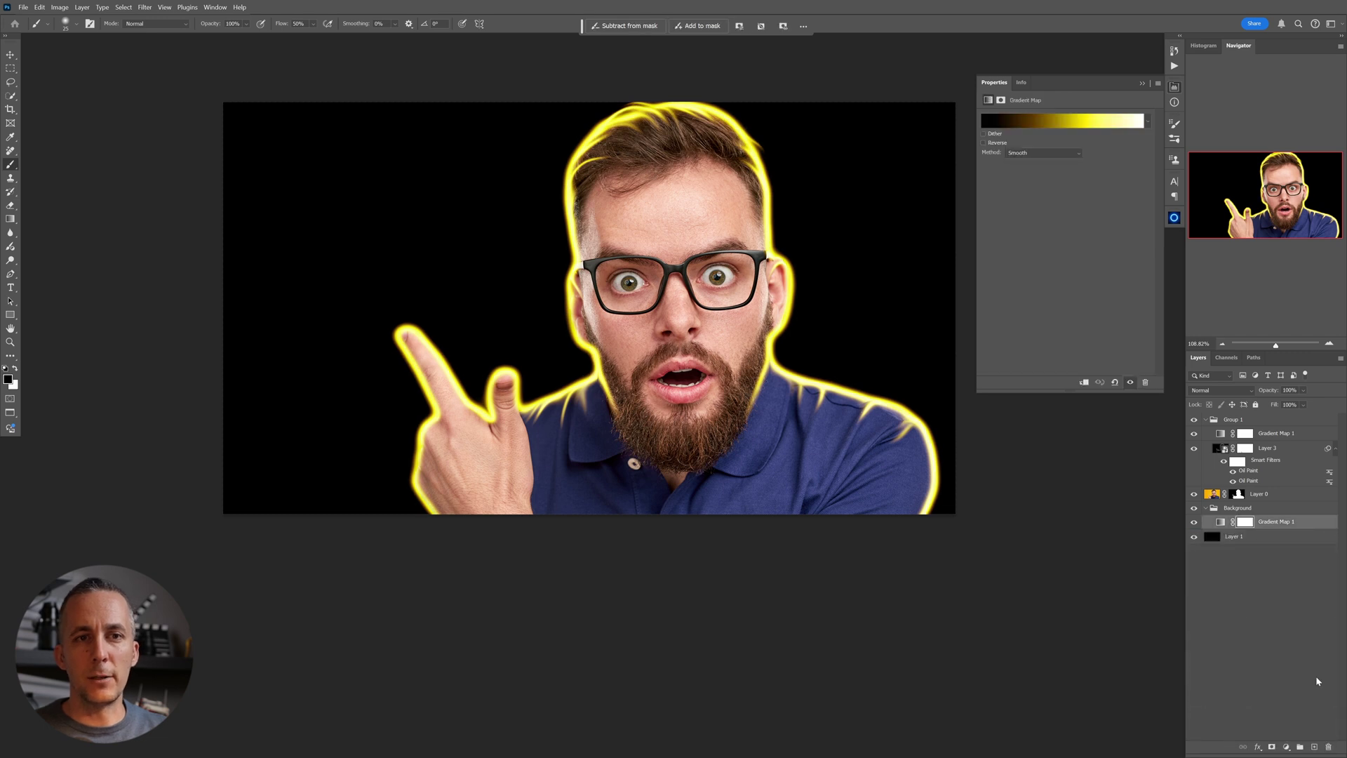
click(1314, 747)
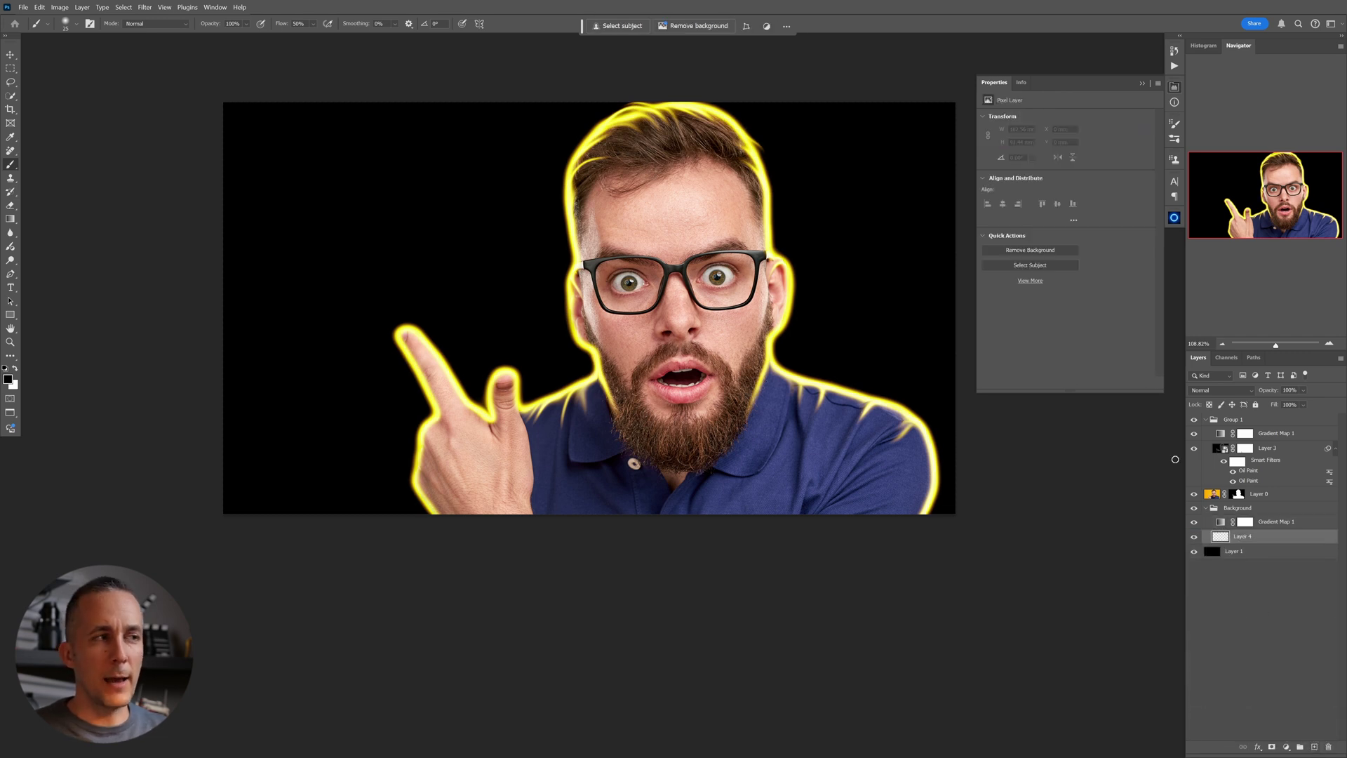
key(alt+BackSpace)
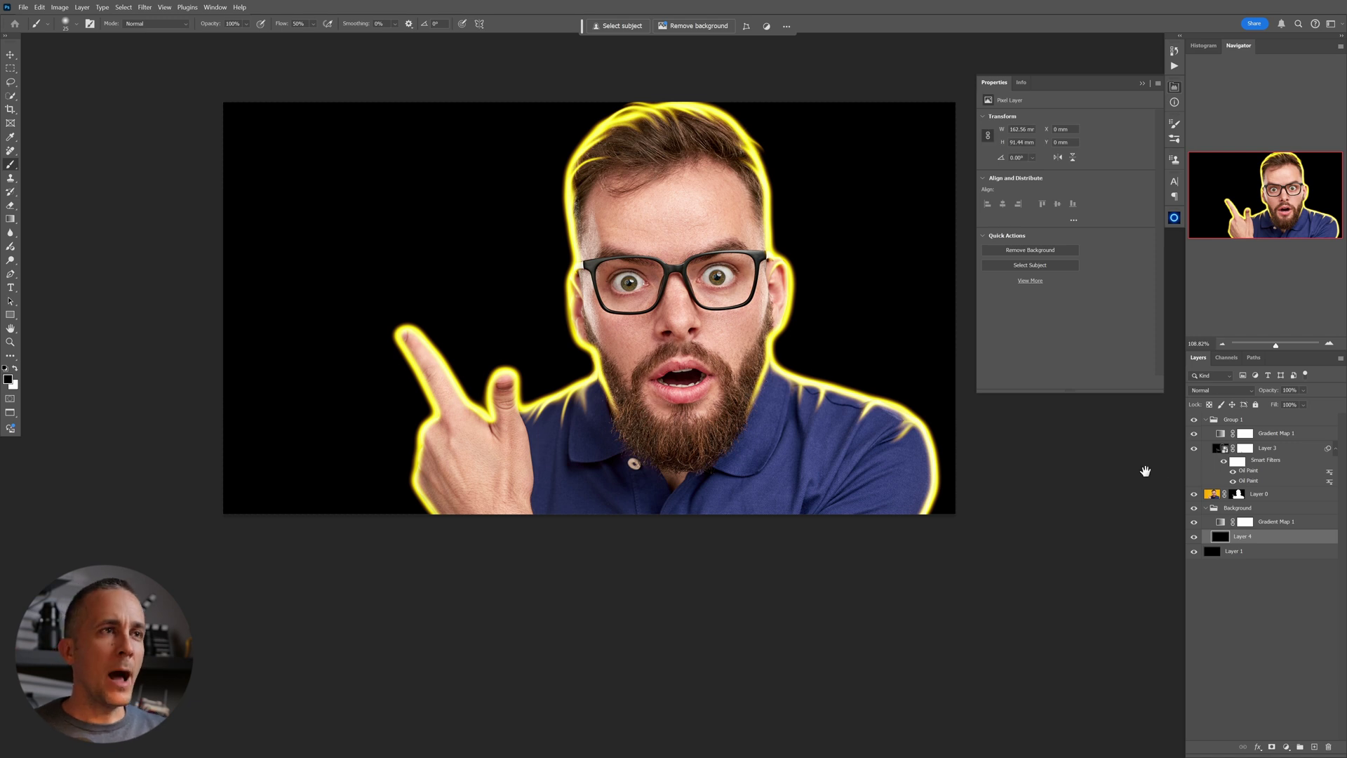
Paint a large white glow behind the head on the new black layer with the Soft Round Pressure Opacity brush at 0% hardness.
scroll(793, 325, up, 1)
scroll(704, 367, up, 1)
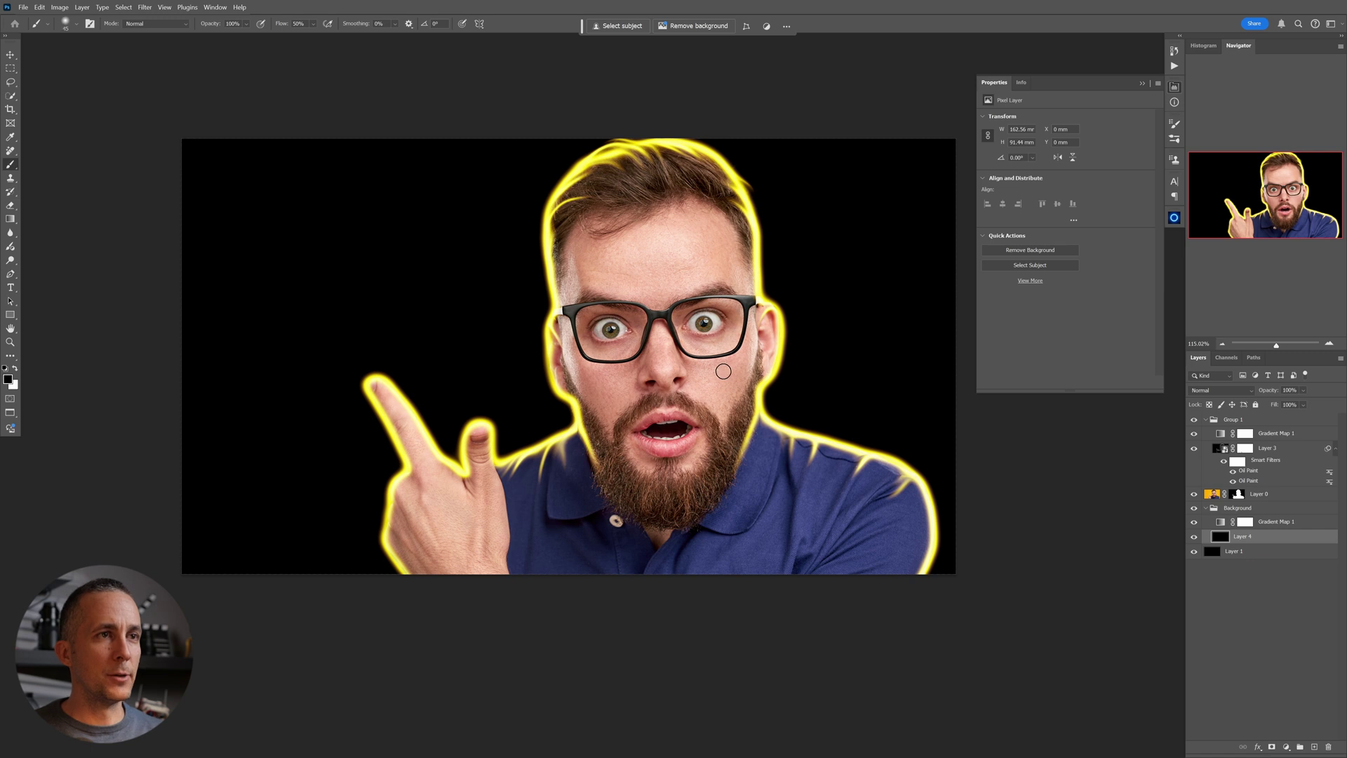
key(bracketright)
key(bracketright)
key(bracketright)
key(bracketright)
key(bracketright)
key(bracketright)
key(bracketright)
key(bracketright)
key(bracketright)
key(bracketright)
key(bracketright)
key(bracketright)
key(bracketright)
key(bracketright)
key(bracketright)
key(bracketright)
key(bracketright)
key(bracketright)
key(bracketright)
key(bracketright)
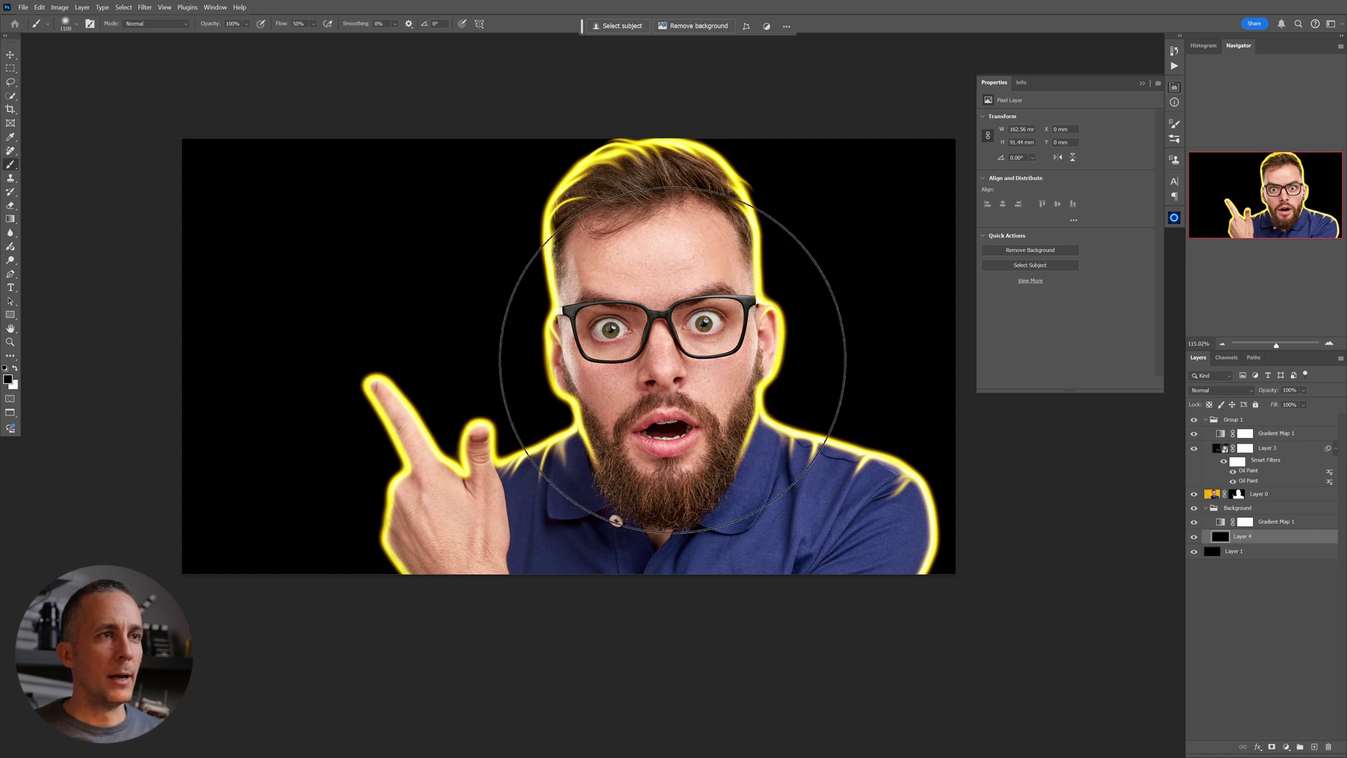
key(bracketright)
right_click(675, 359)
click(742, 513)
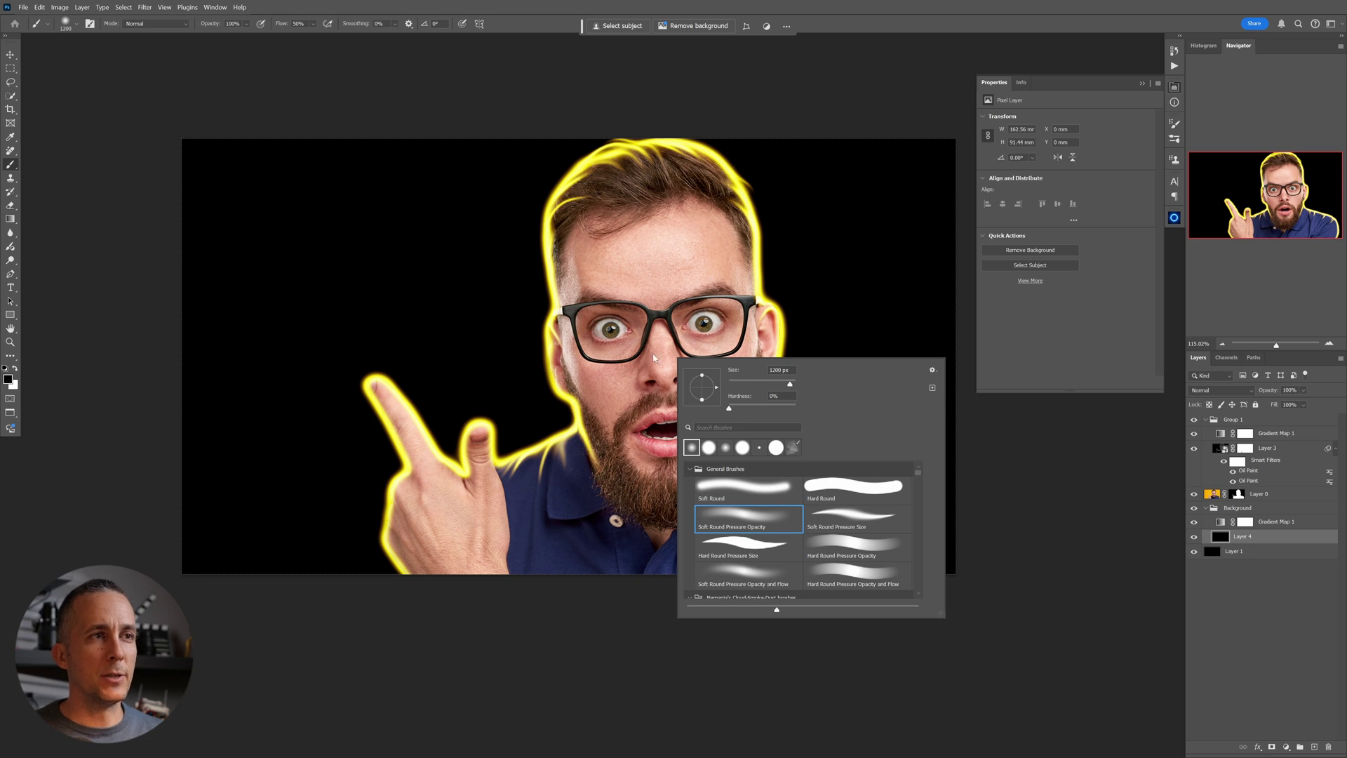
click(610, 309)
key(x)
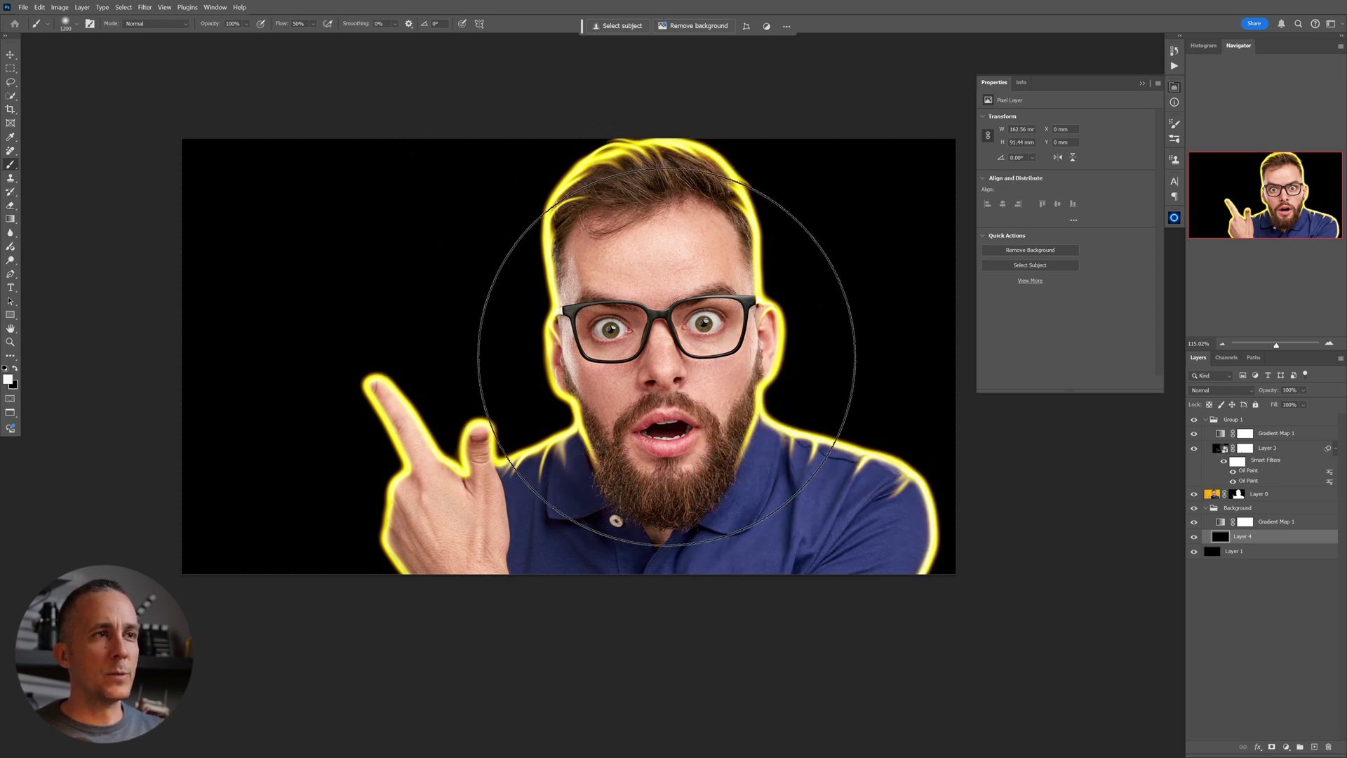
click(654, 369)
key(bracketright)
key(bracketright)
click(658, 373)
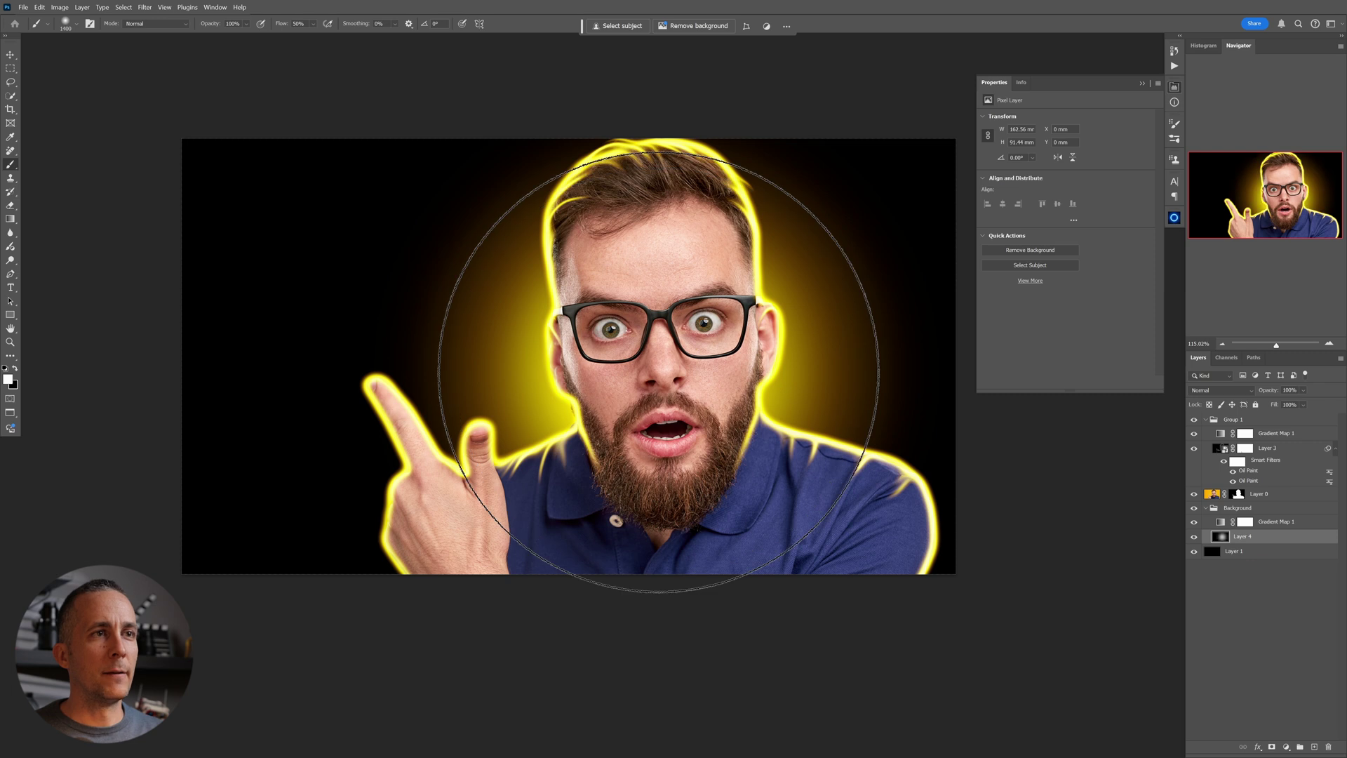
Spread the background glow further out with a larger brush and intensify its center behind the face with a smaller one.
key(bracketright)
key(bracketright)
key(bracketright)
key(bracketright)
key(bracketright)
click(661, 370)
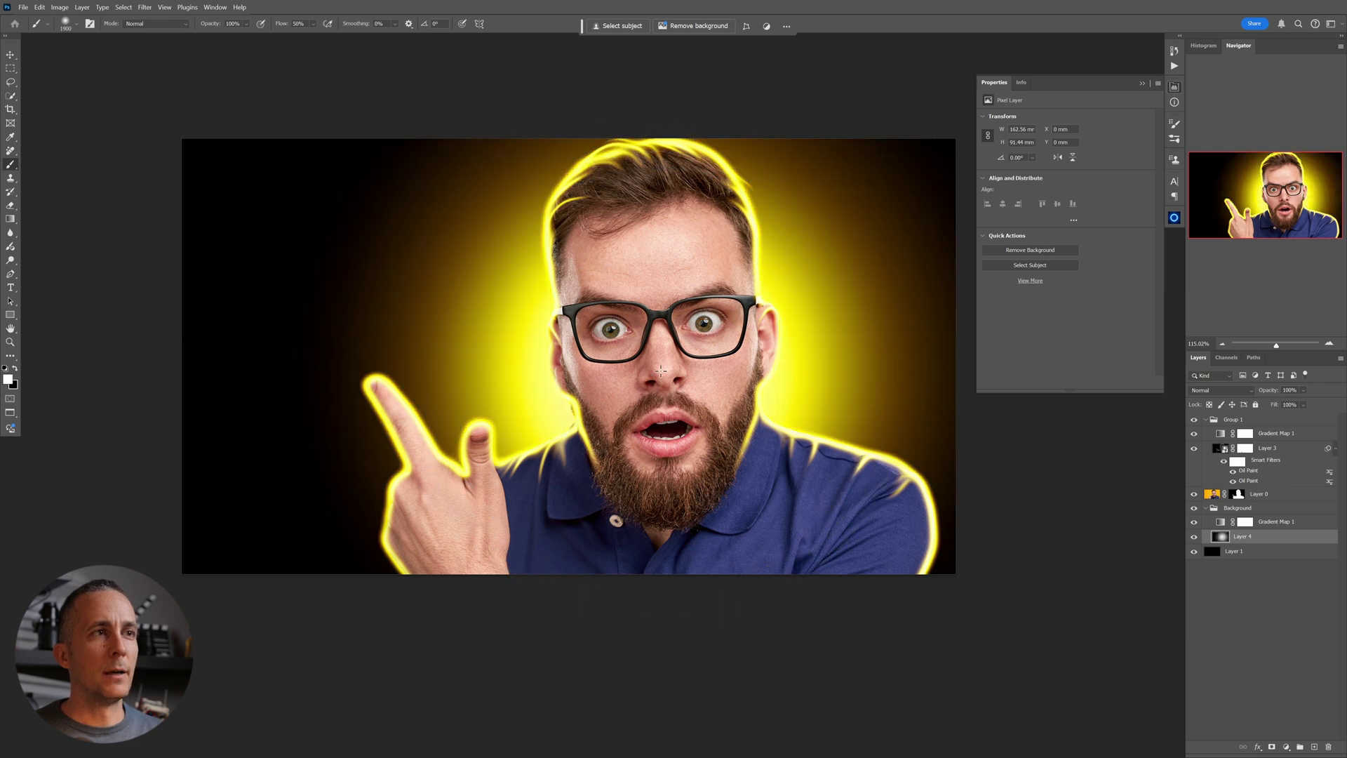
key(bracketleft)
key(bracketleft)
key(bracketleft)
key(bracketleft)
key(bracketleft)
key(bracketleft)
key(bracketleft)
key(bracketleft)
key(bracketleft)
drag(713, 374, 708, 388)
key(bracketright)
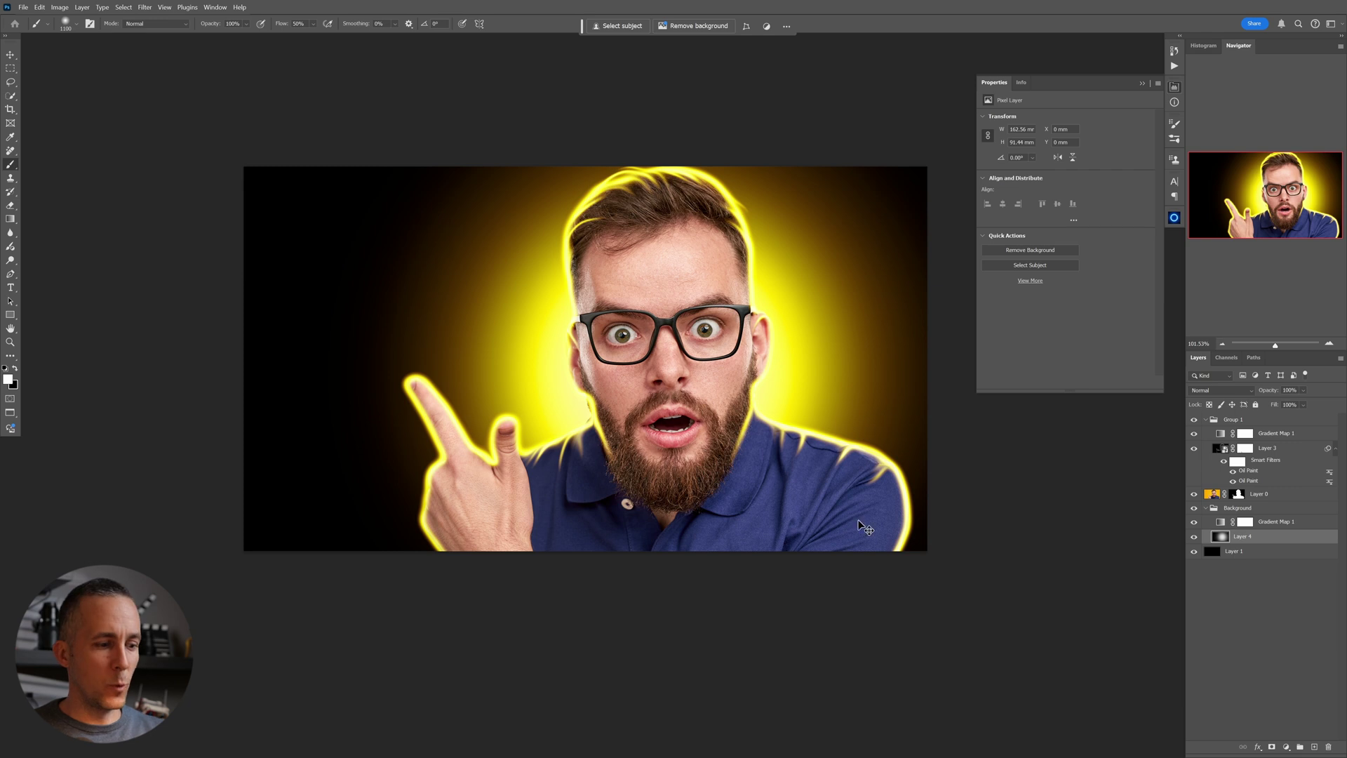
Try to stretch the background glow layer horizontally to about 130% of its width with Free Transform.
key(ctrl+t)
drag(925, 359, 1029, 367)
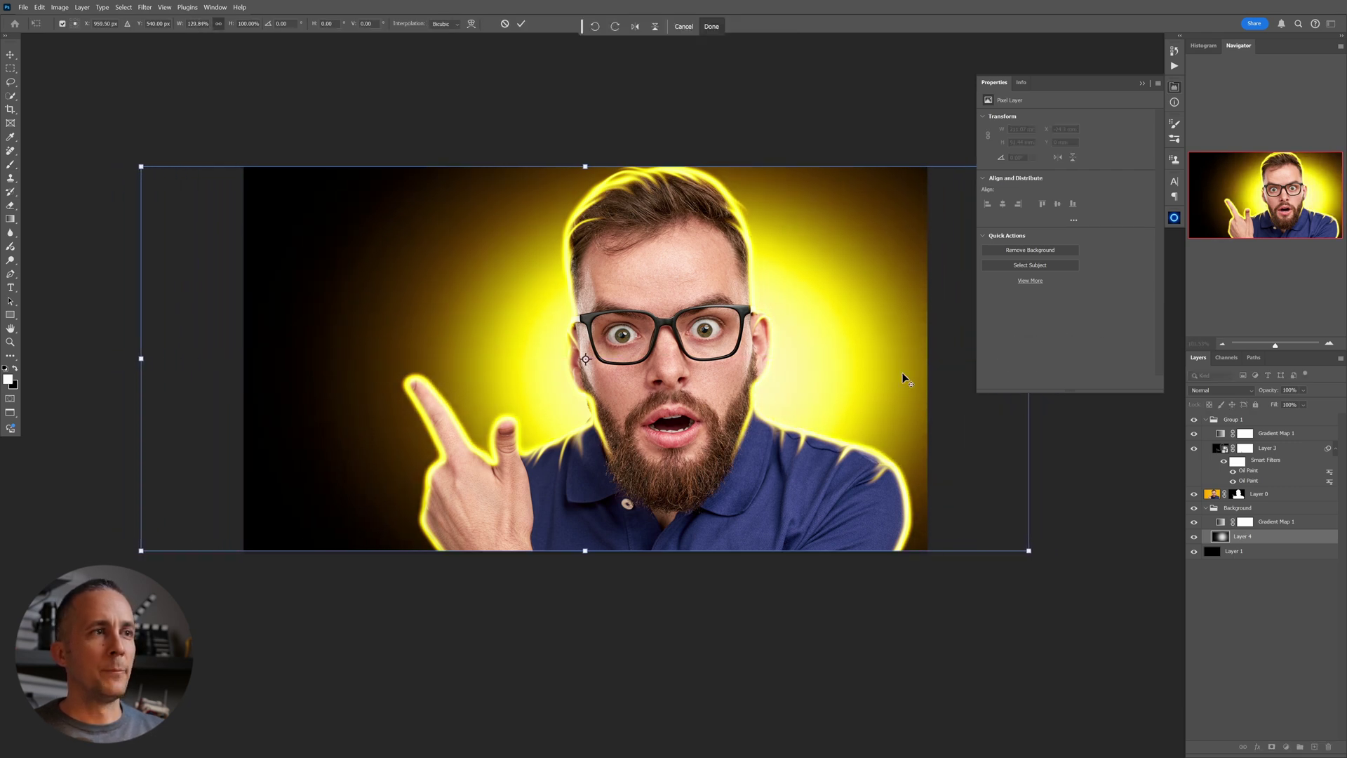
scroll(788, 407, down, 3)
scroll(788, 407, up, 1)
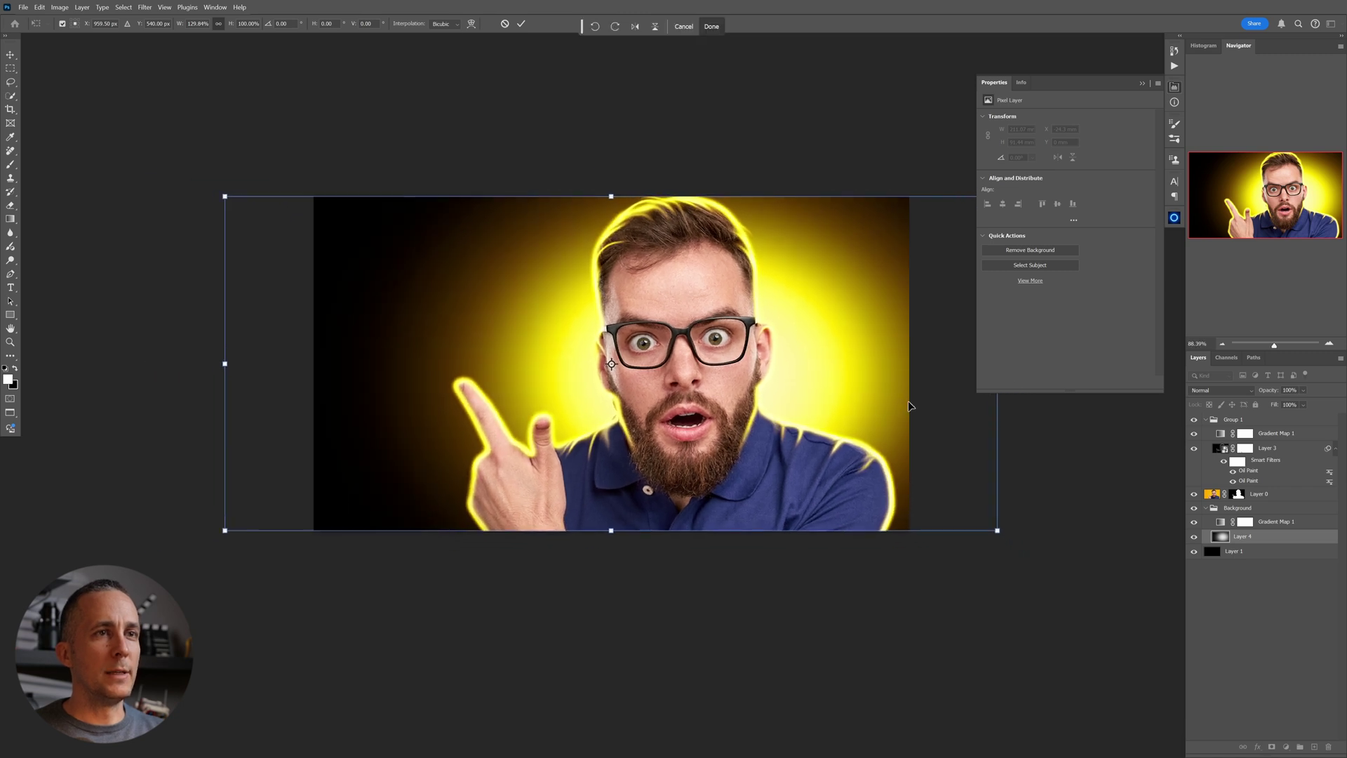
key(ctrl+z)
key(Escape)
Collapse the Properties panel and add a new layer named Glow above Group 1 with the Linear Dodge (Add) blend mode.
drag(704, 367, 710, 411)
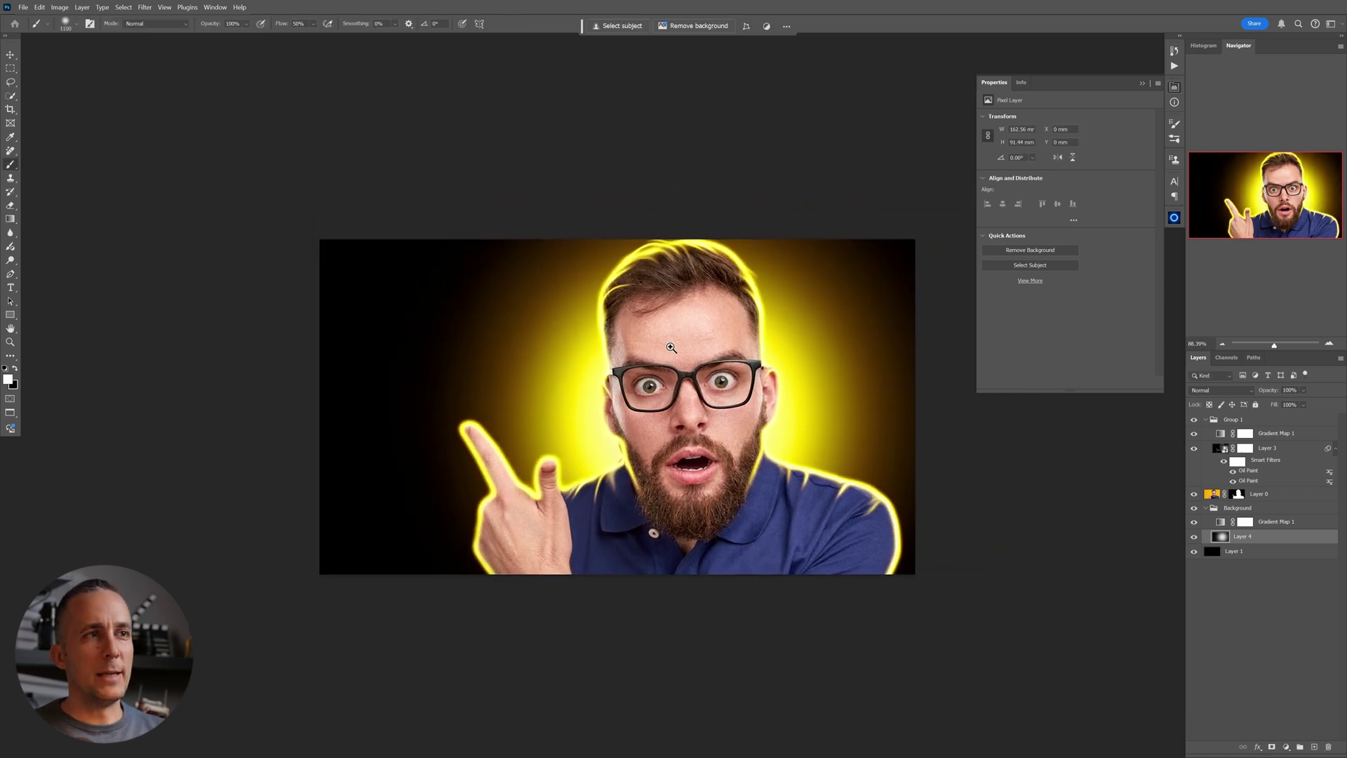
drag(656, 318, 716, 300)
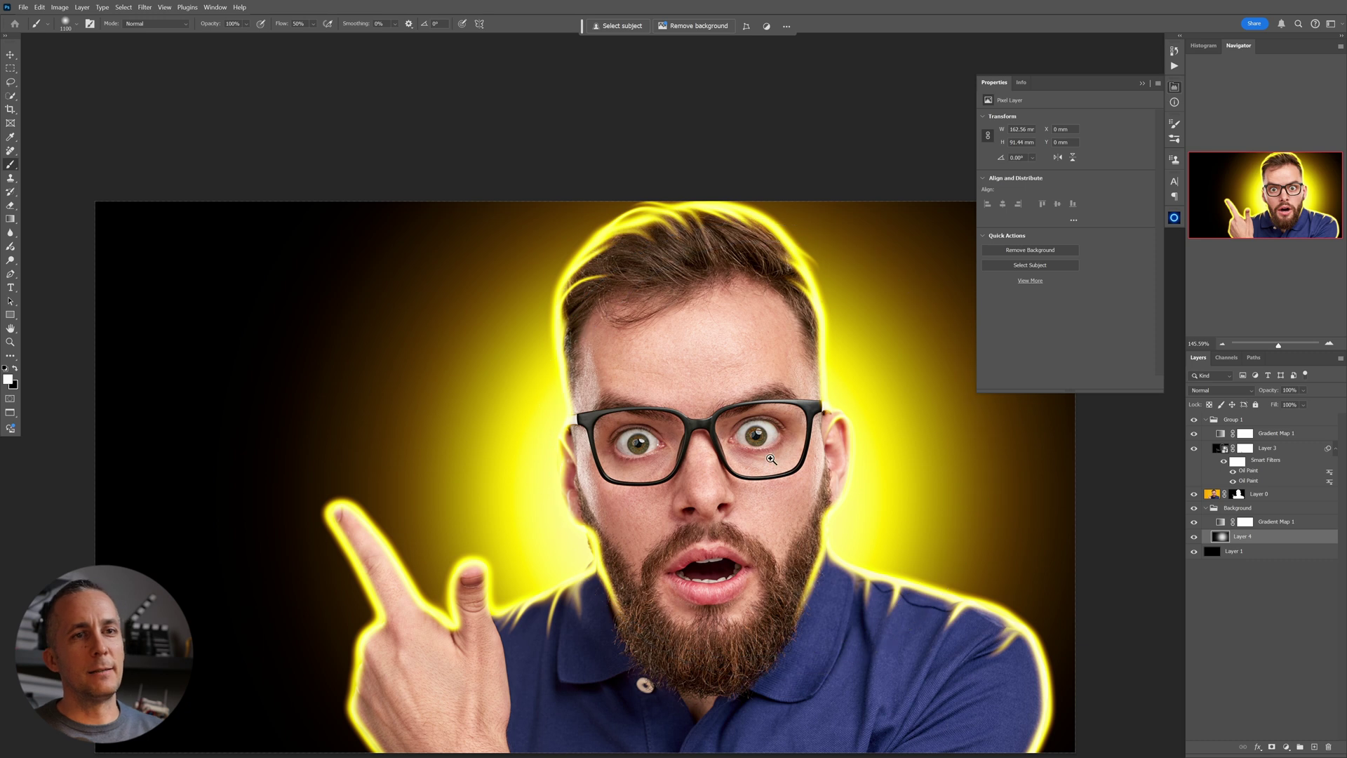
mouse_move(763, 451)
mouse_down()
mouse_move(727, 451)
mouse_move(729, 366)
mouse_move(681, 379)
mouse_up()
click(1142, 83)
drag(683, 380, 757, 350)
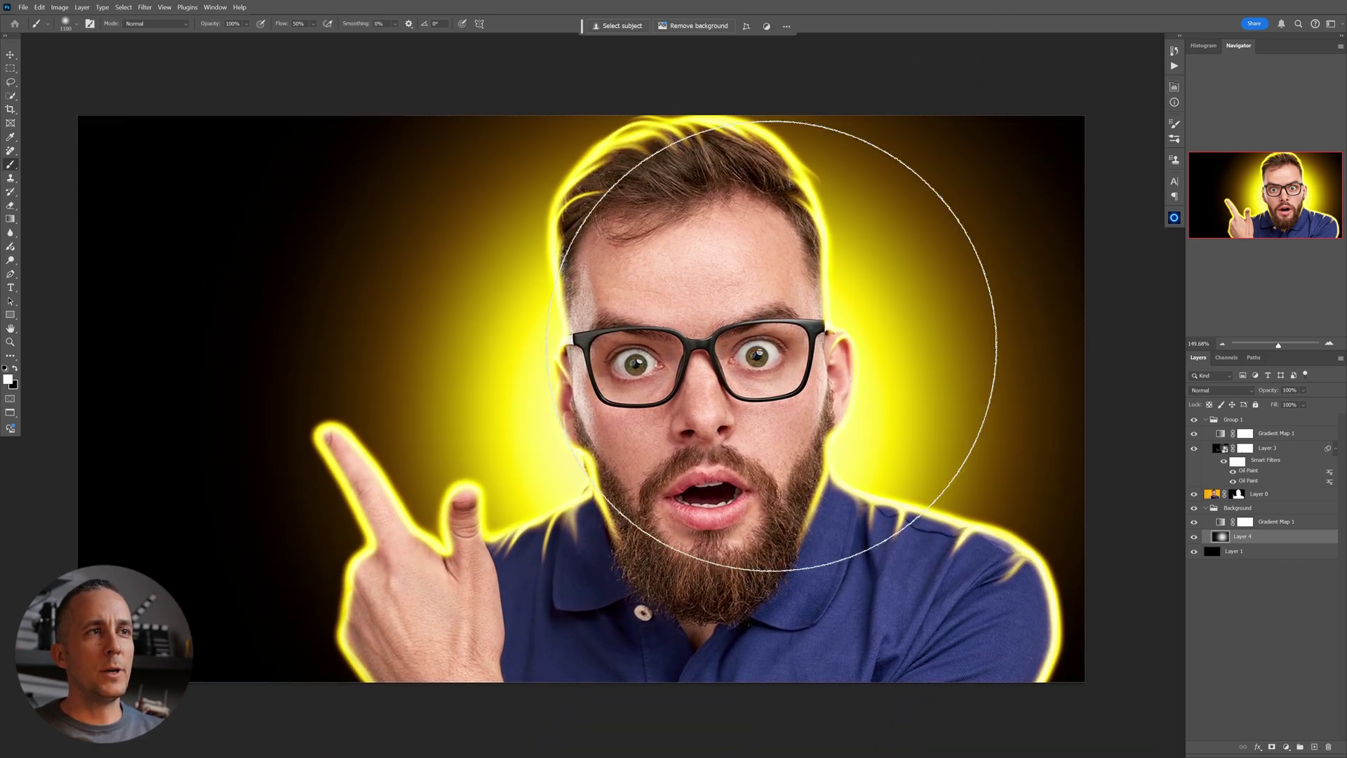
click(1225, 419)
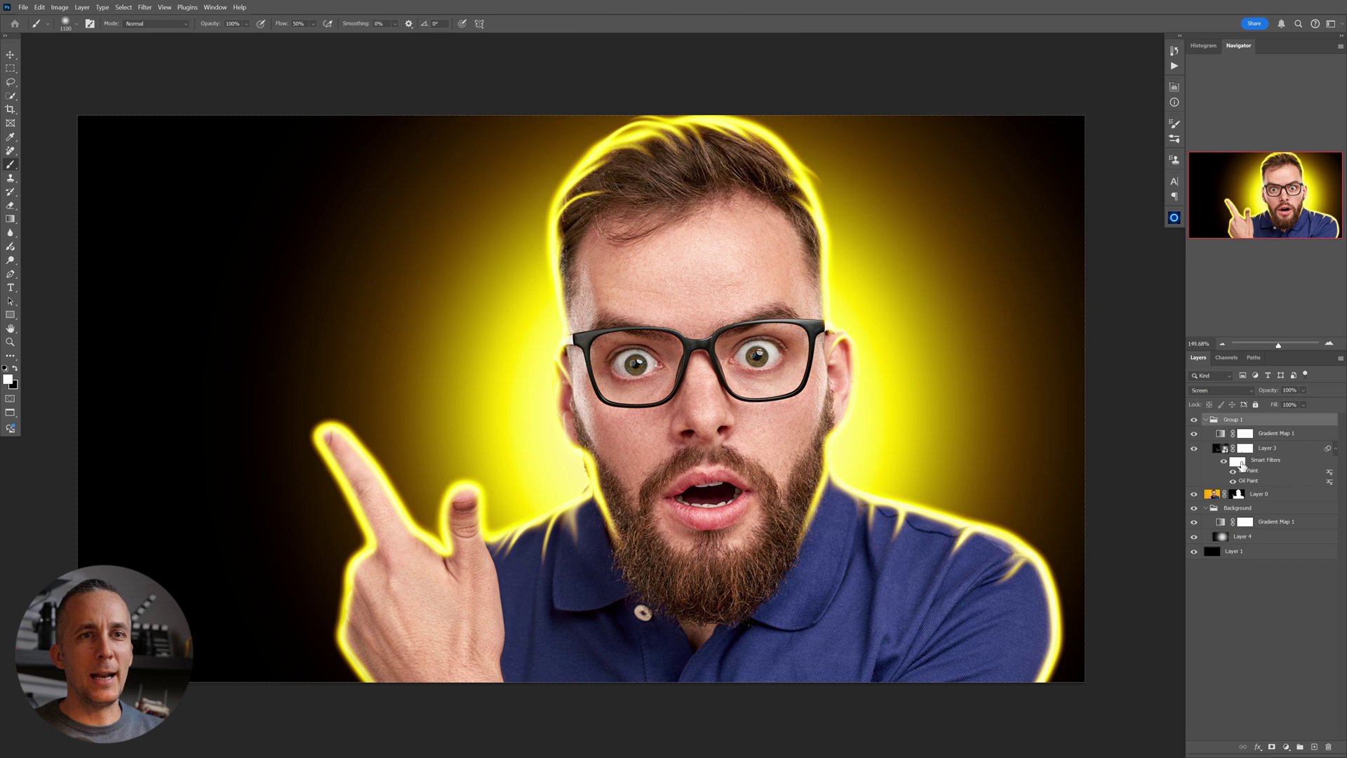
click(1315, 747)
drag(1219, 435, 1241, 420)
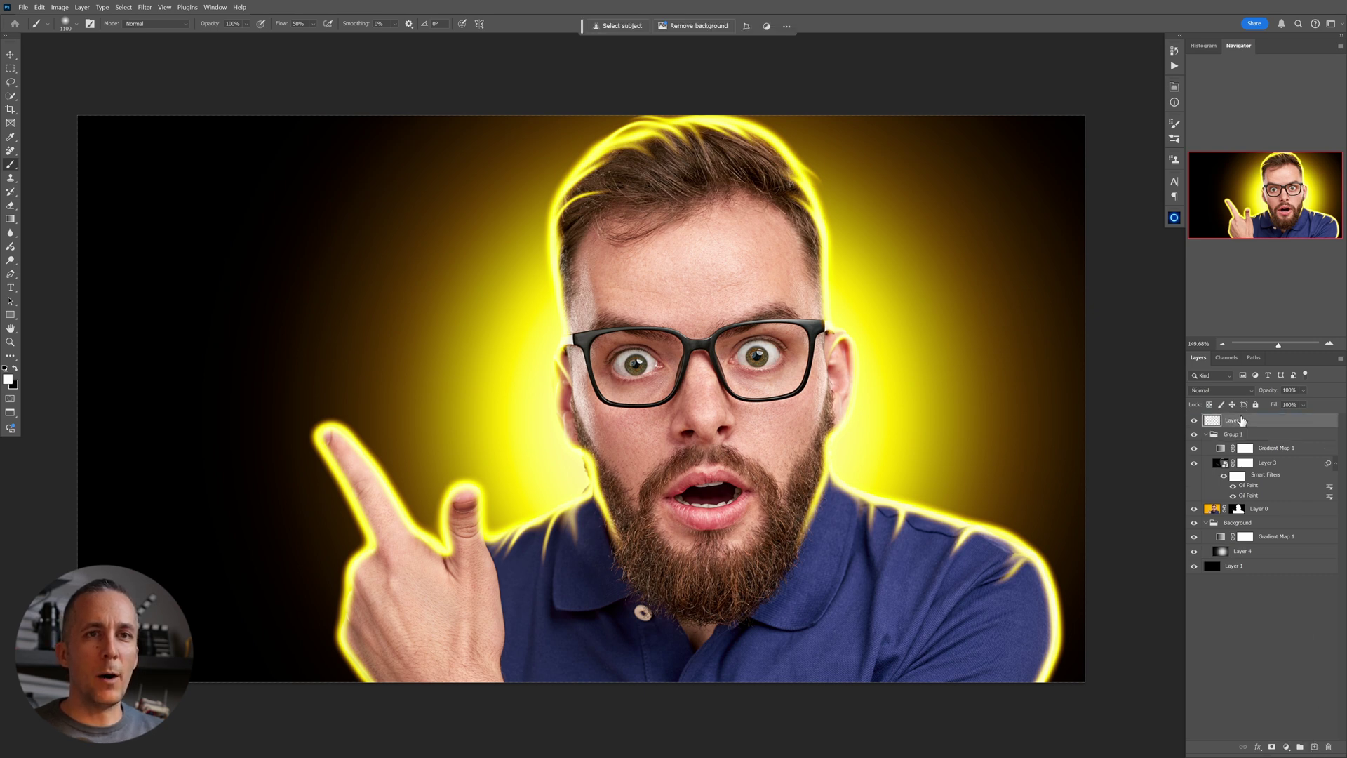
click(1231, 390)
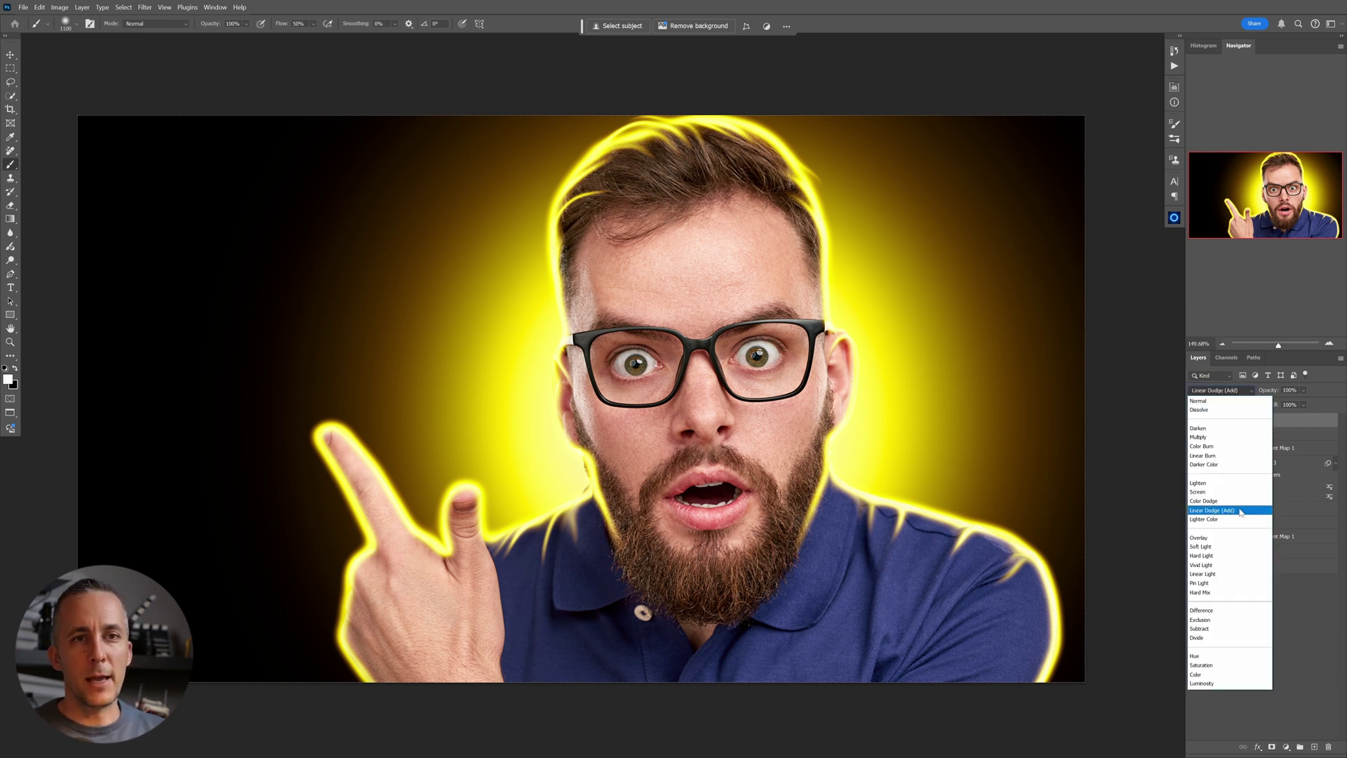
click(1215, 512)
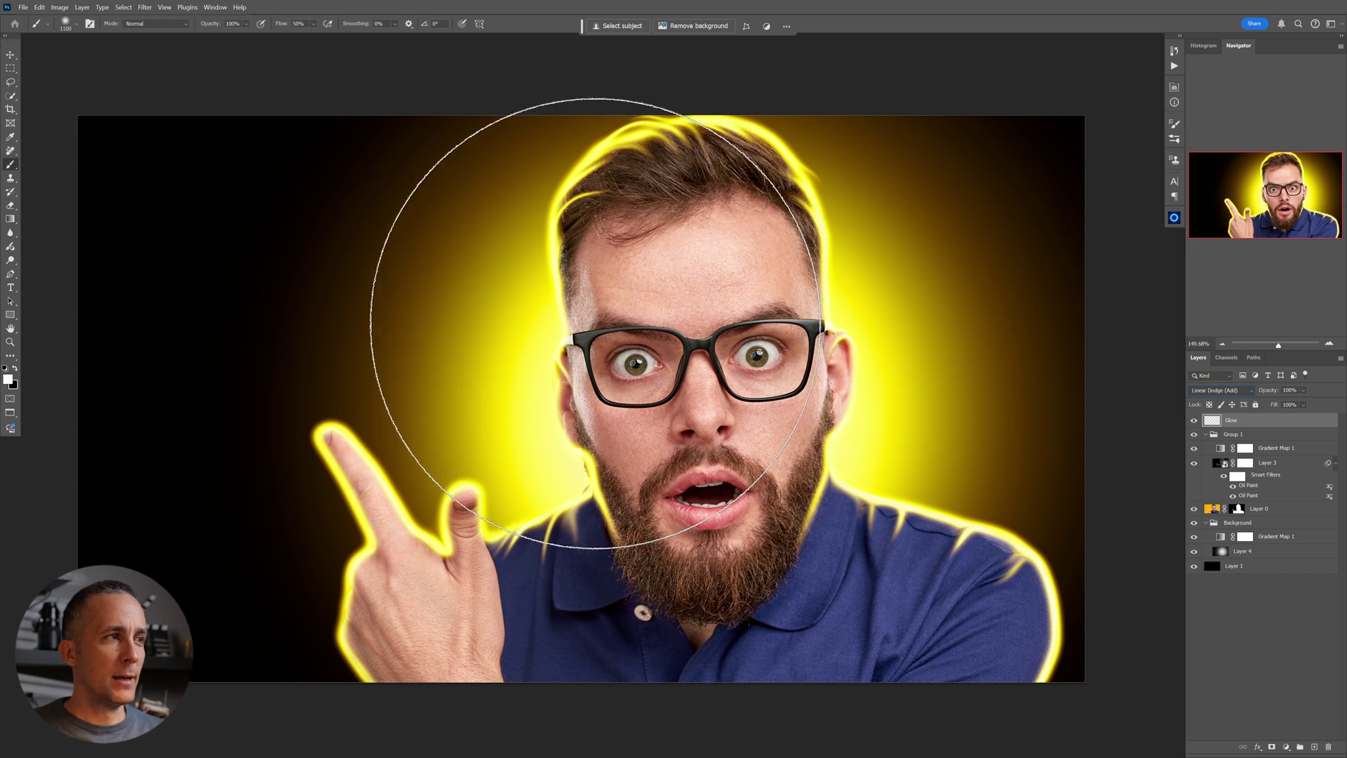
Sample a dark golden color from the background and paint a soft glow down the left edge of the man's head.
alt+click(421, 269)
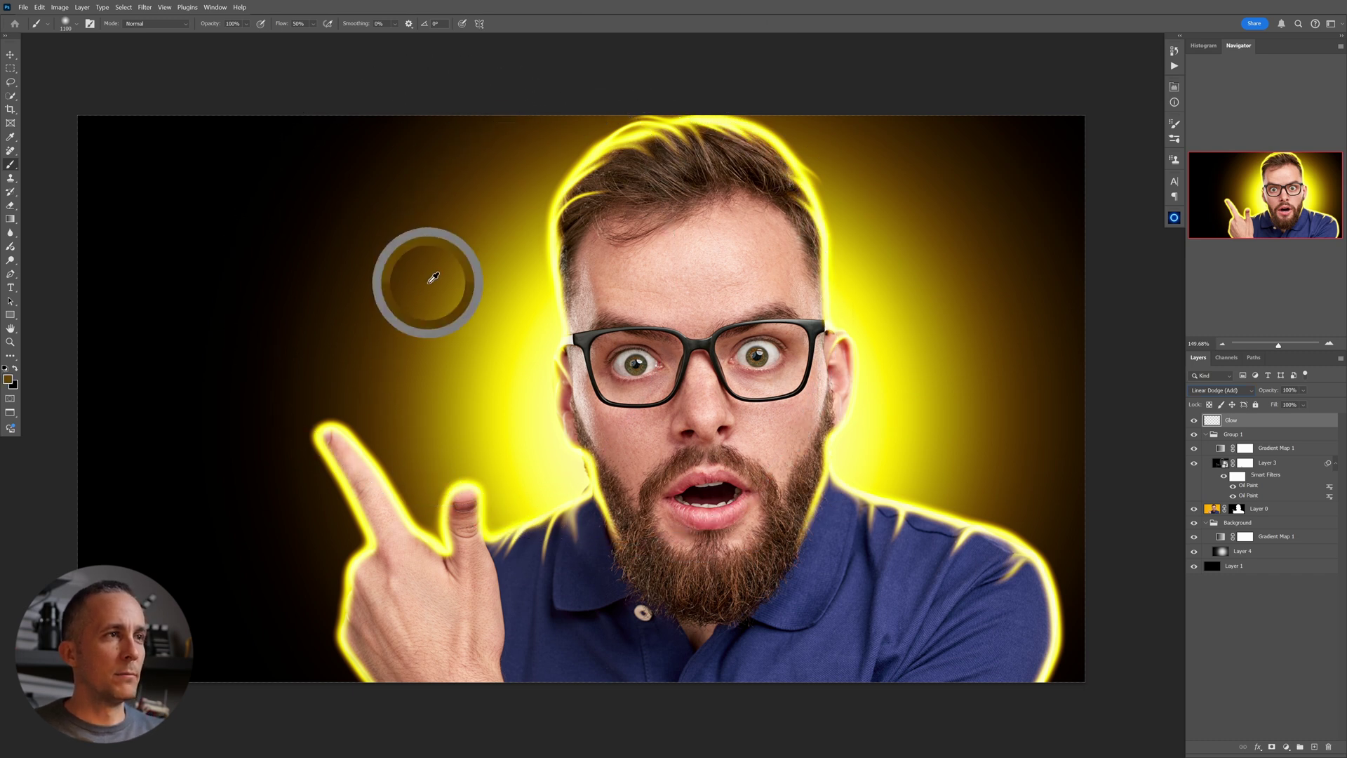
key(bracketleft)
key(bracketleft)
key(bracketleft)
key(bracketleft)
key(bracketleft)
key(bracketleft)
key(bracketleft)
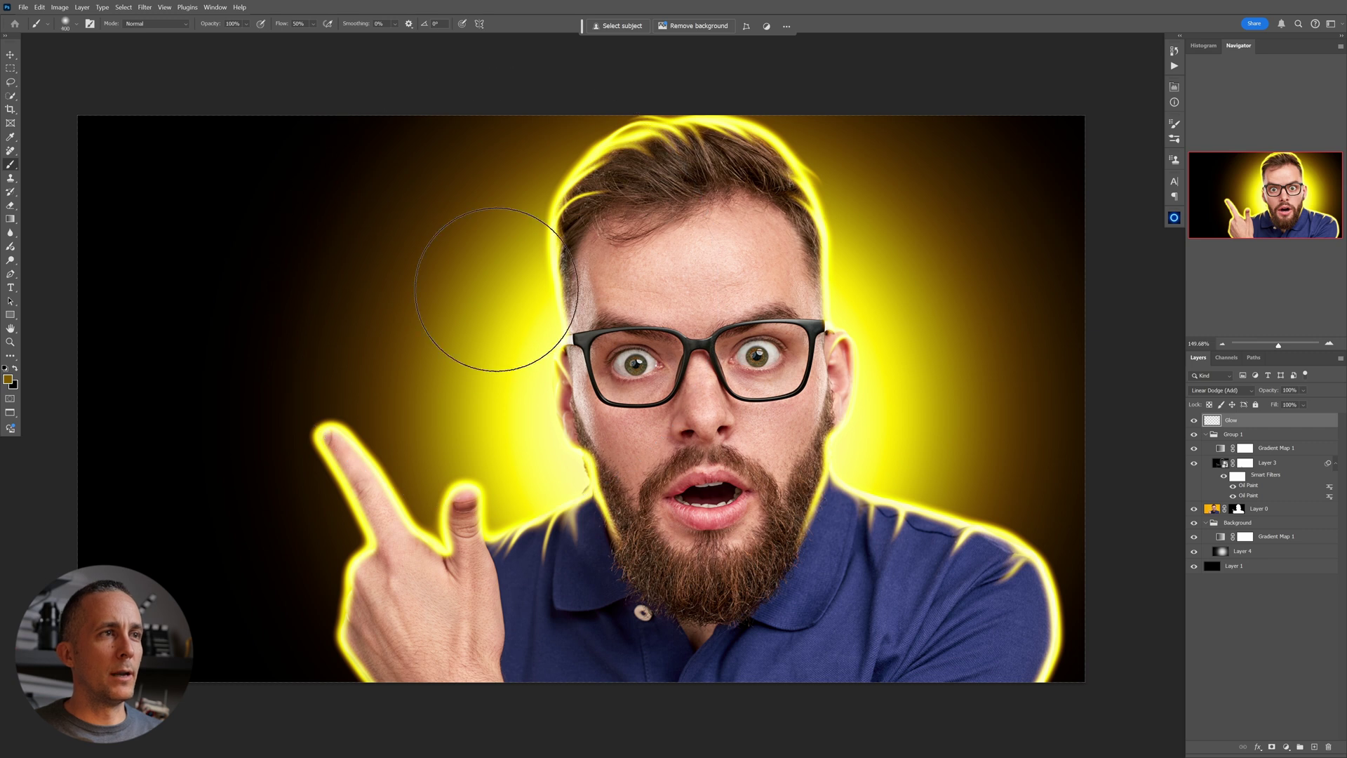
key(bracketleft)
key(bracketleft)
key(bracketleft)
key(bracketleft)
key(bracketleft)
key(bracketleft)
key(bracketleft)
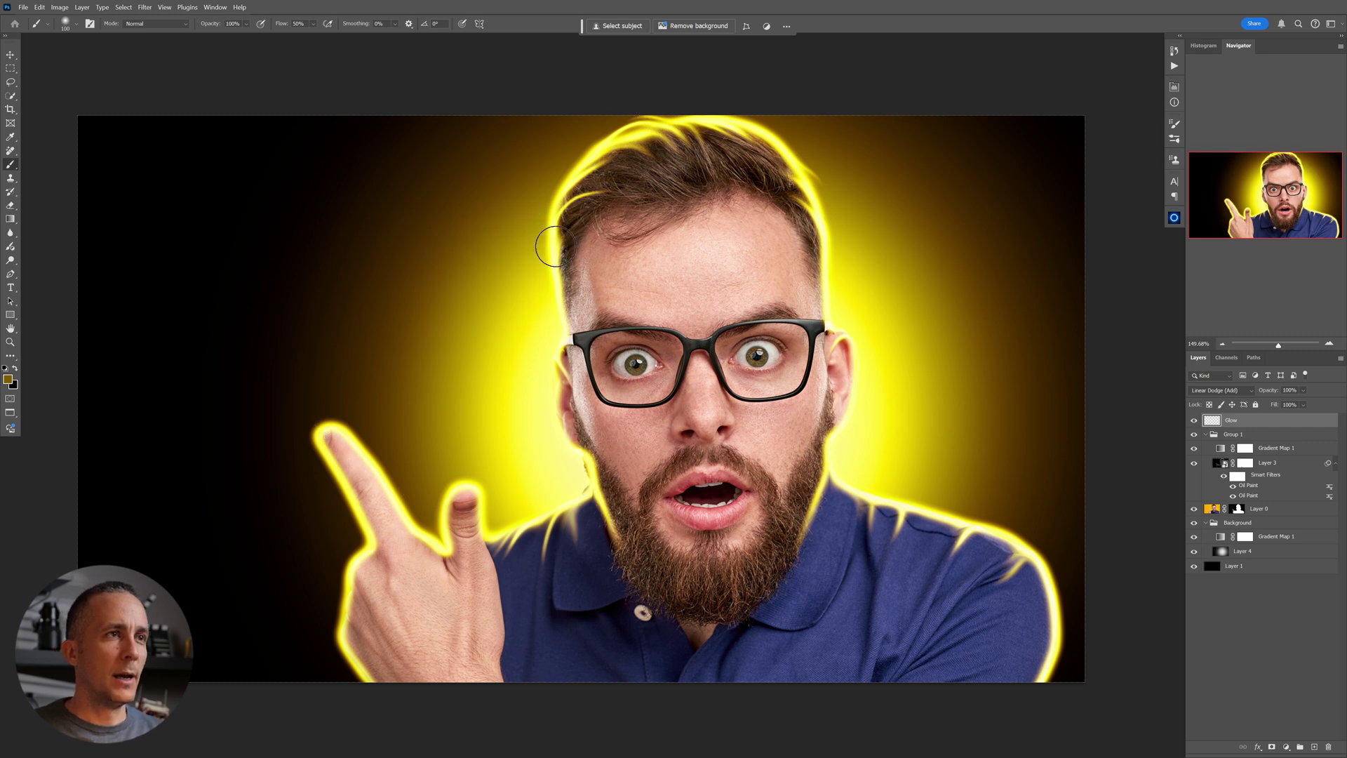
drag(555, 246, 563, 400)
Paint finer golden light with a smaller brush over the left sideburn, temple and the hair above it.
key(bracketleft)
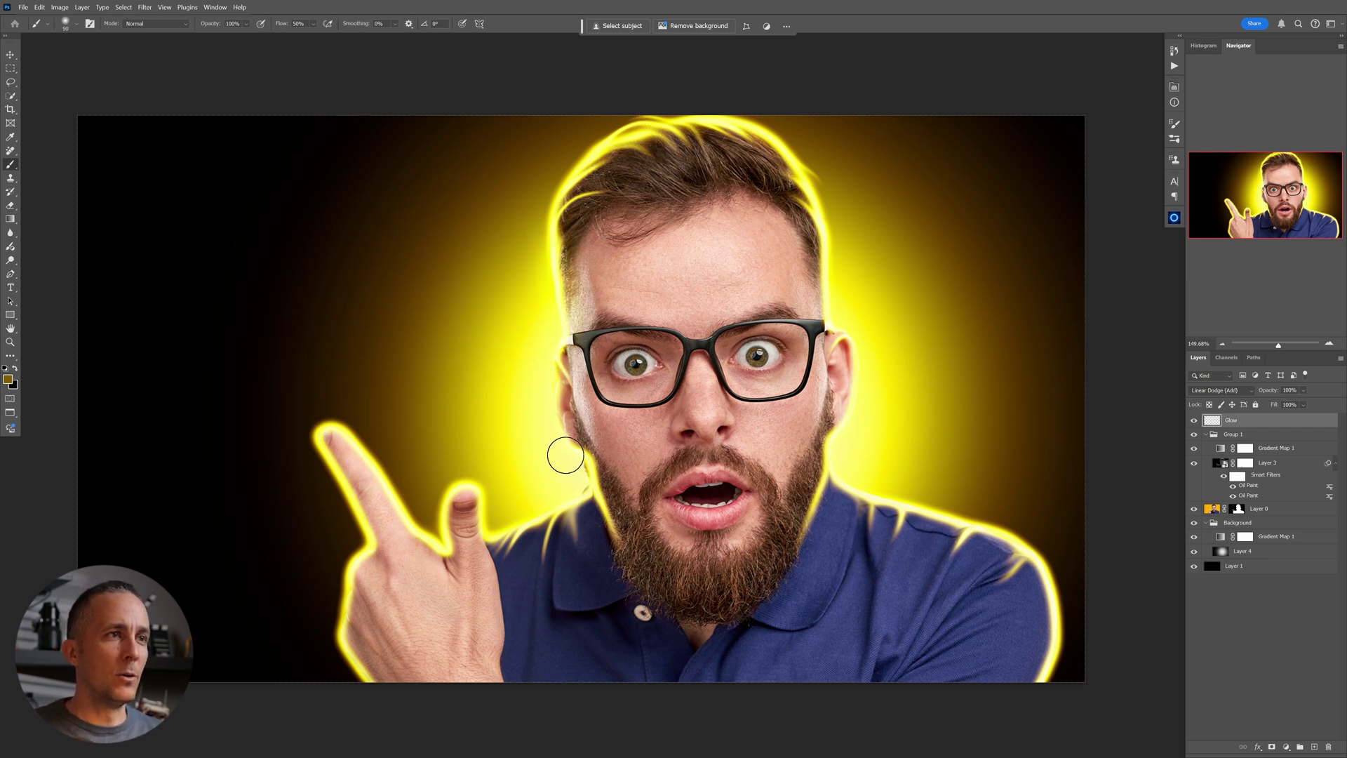
key(bracketleft)
key(bracketleft)
key(bracketleft)
key(bracketleft)
key(bracketleft)
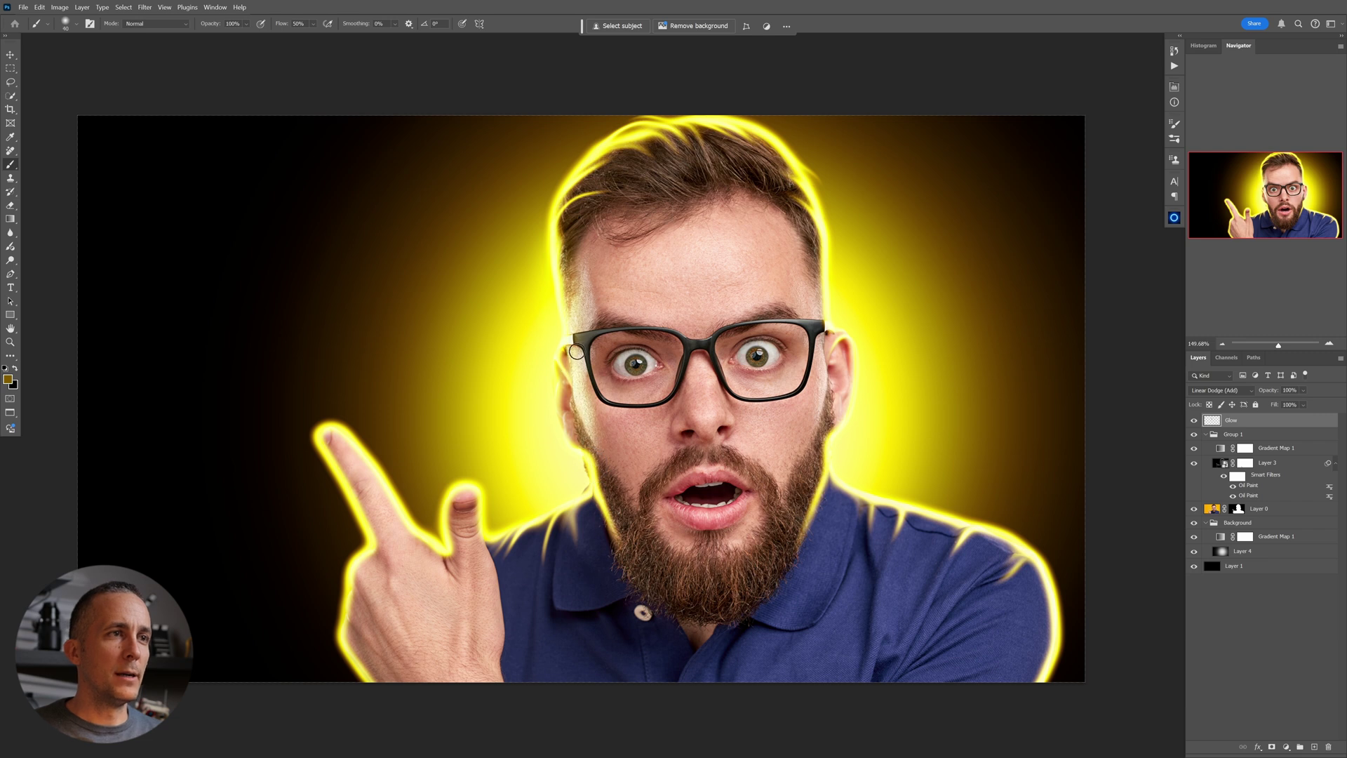
key(bracketright)
key(bracketright)
key(bracketright)
drag(580, 270, 578, 338)
mouse_move(560, 231)
mouse_down()
mouse_move(566, 286)
mouse_move(583, 210)
mouse_up()
mouse_move(608, 152)
mouse_down()
mouse_move(588, 183)
mouse_move(586, 140)
mouse_up()
Paint a broader golden glow across the top of the hair and down the right edge of the head with a larger brush.
key(bracketright)
key(bracketright)
key(bracketright)
key(bracketright)
key(bracketright)
key(bracketright)
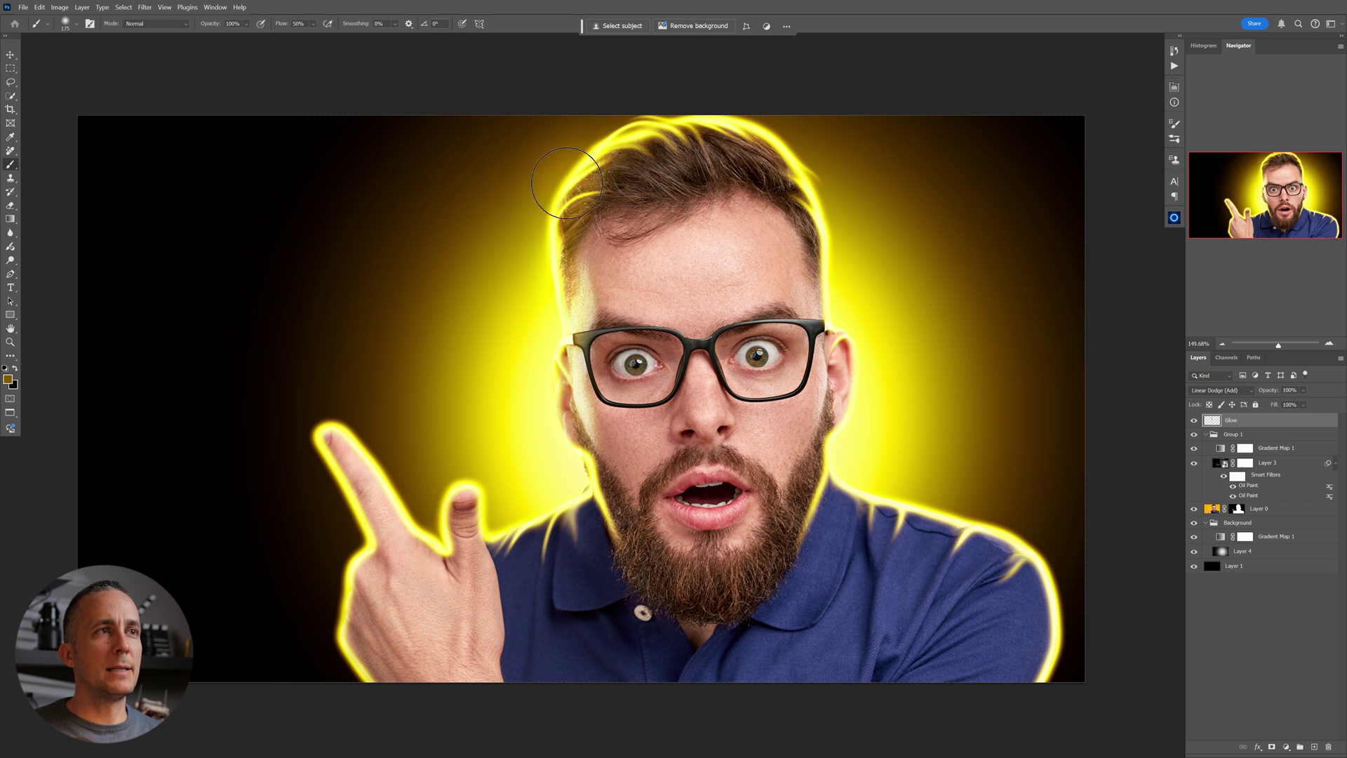
drag(565, 189, 709, 132)
key(bracketright)
mouse_move(796, 143)
mouse_down()
mouse_move(681, 130)
mouse_move(819, 196)
mouse_move(844, 193)
mouse_move(866, 274)
mouse_move(850, 245)
mouse_move(849, 337)
mouse_move(849, 287)
mouse_move(863, 363)
mouse_move(845, 327)
mouse_move(865, 375)
mouse_move(848, 436)
mouse_move(839, 336)
mouse_move(824, 423)
mouse_up()
Paint golden light beside the right temple with a small brush, and over the hair's edges with a larger one.
key(bracketleft)
key(bracketleft)
key(bracketleft)
key(bracketleft)
key(bracketleft)
key(bracketleft)
key(bracketleft)
key(bracketleft)
key(bracketleft)
key(bracketleft)
key(bracketleft)
key(bracketleft)
key(bracketleft)
key(bracketleft)
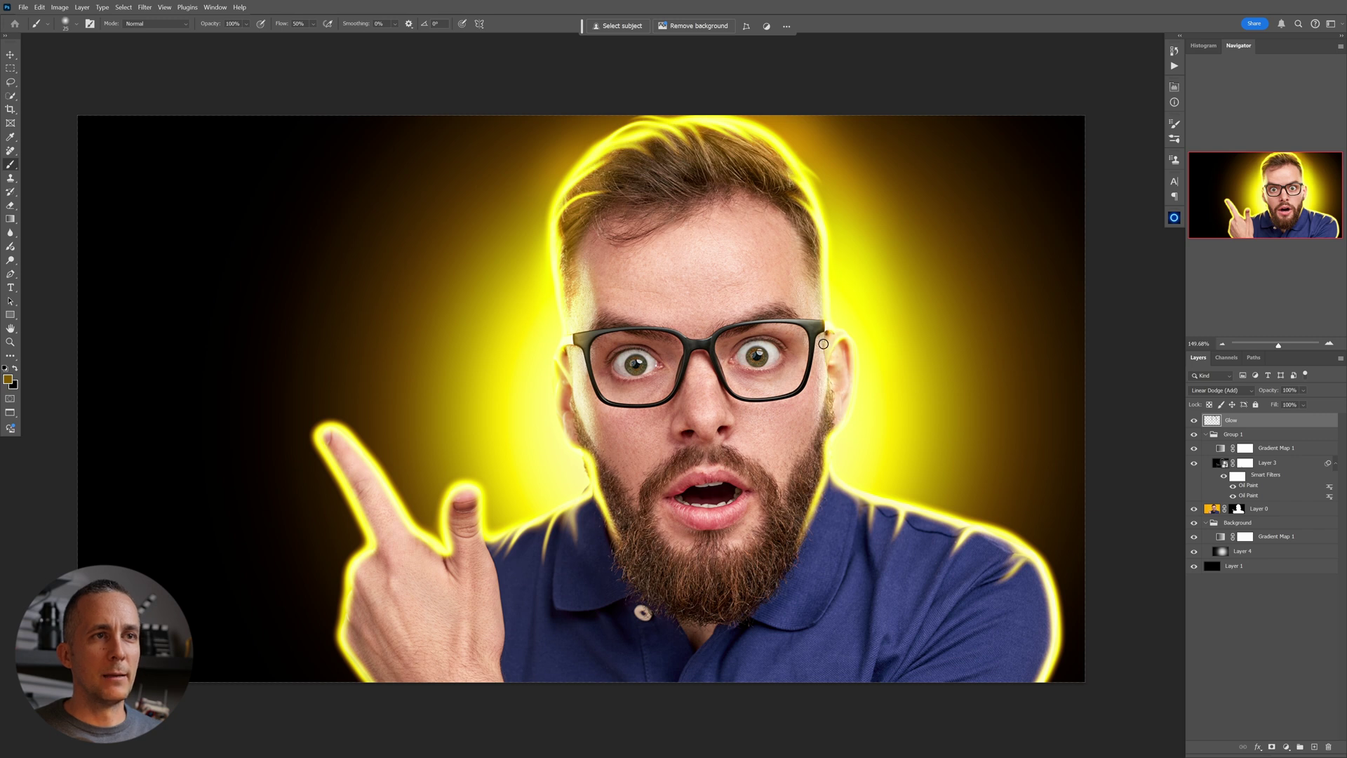
key(bracketright)
key(bracketright)
key(bracketright)
key(bracketright)
key(bracketright)
key(bracketright)
key(bracketright)
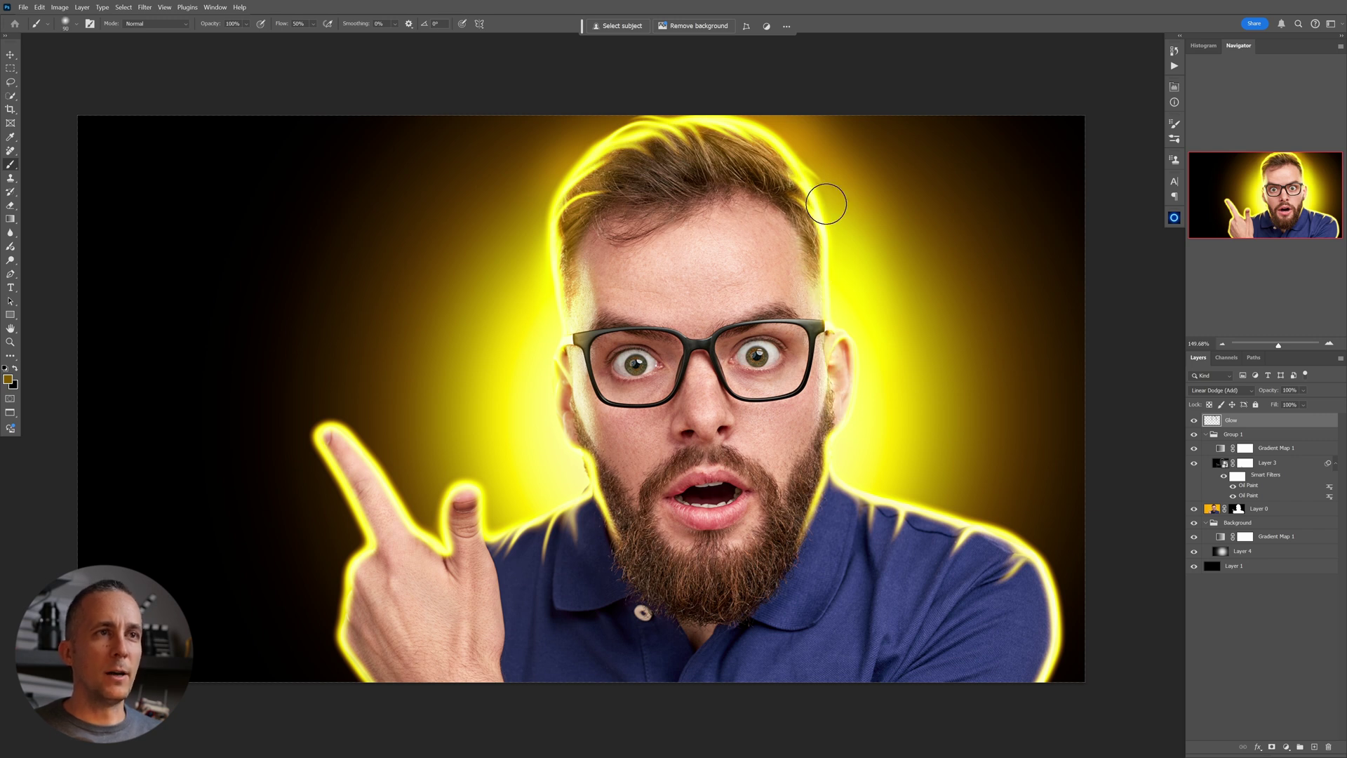
mouse_move(566, 178)
mouse_down()
mouse_move(645, 130)
mouse_move(624, 158)
mouse_up()
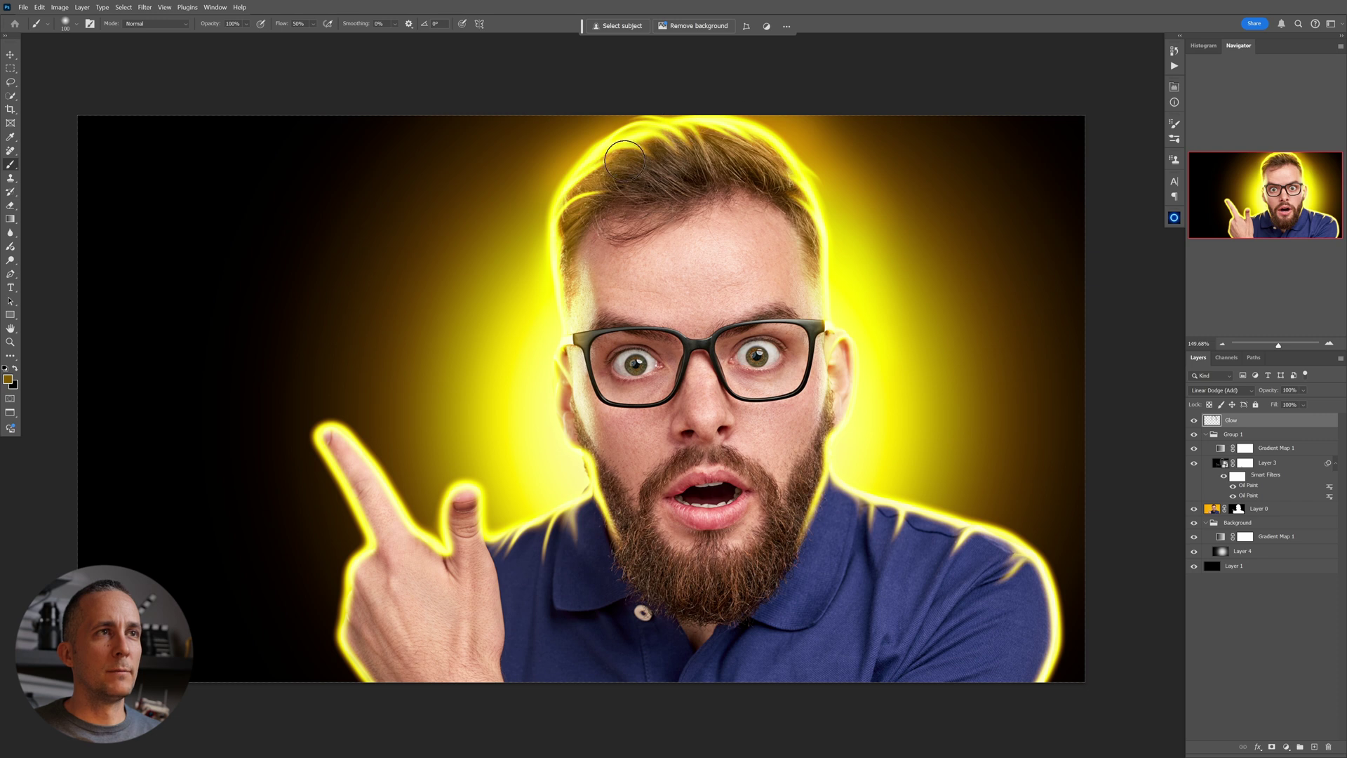
Paint golden light down both sides of the beard with a smaller brush, and copy Layer 0's mask onto the Glow layer.
key(bracketleft)
key(bracketleft)
key(bracketleft)
mouse_move(590, 459)
mouse_down()
mouse_move(603, 524)
mouse_move(626, 543)
mouse_move(615, 523)
mouse_move(644, 604)
mouse_move(599, 513)
mouse_up()
mouse_move(830, 476)
mouse_down()
mouse_move(801, 562)
mouse_move(783, 572)
mouse_up()
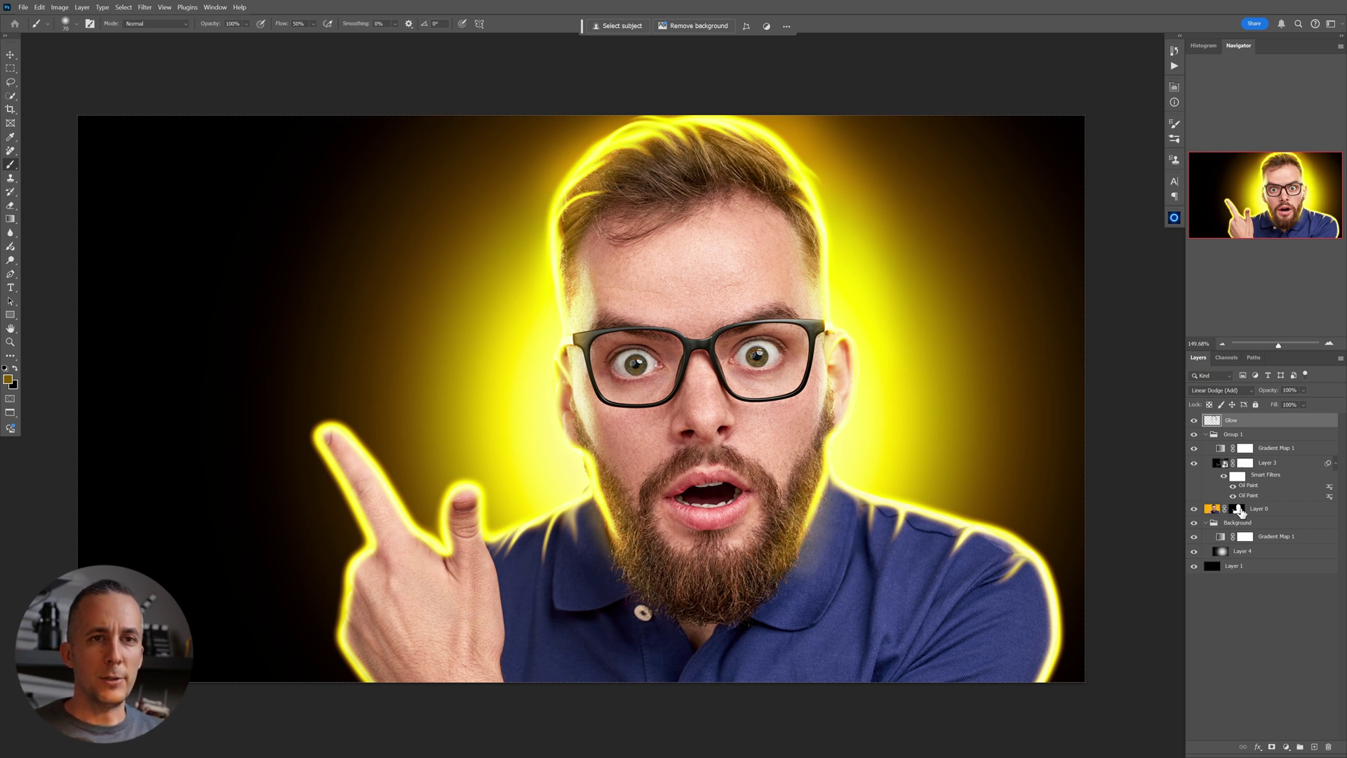
drag(1240, 511, 1254, 423)
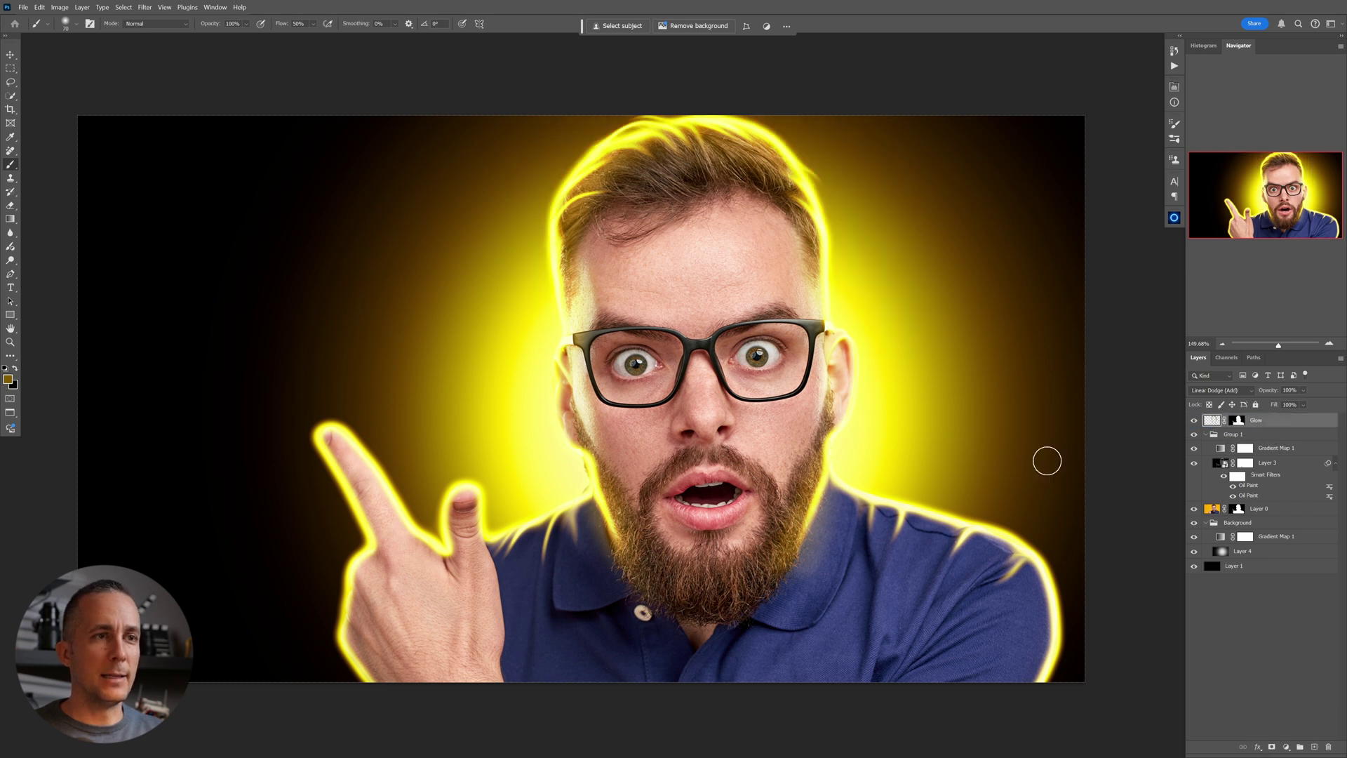
Paint golden light over the left sideburn, cheek and beard edge, widening the brush for a softer spill.
scroll(788, 566, up, 4)
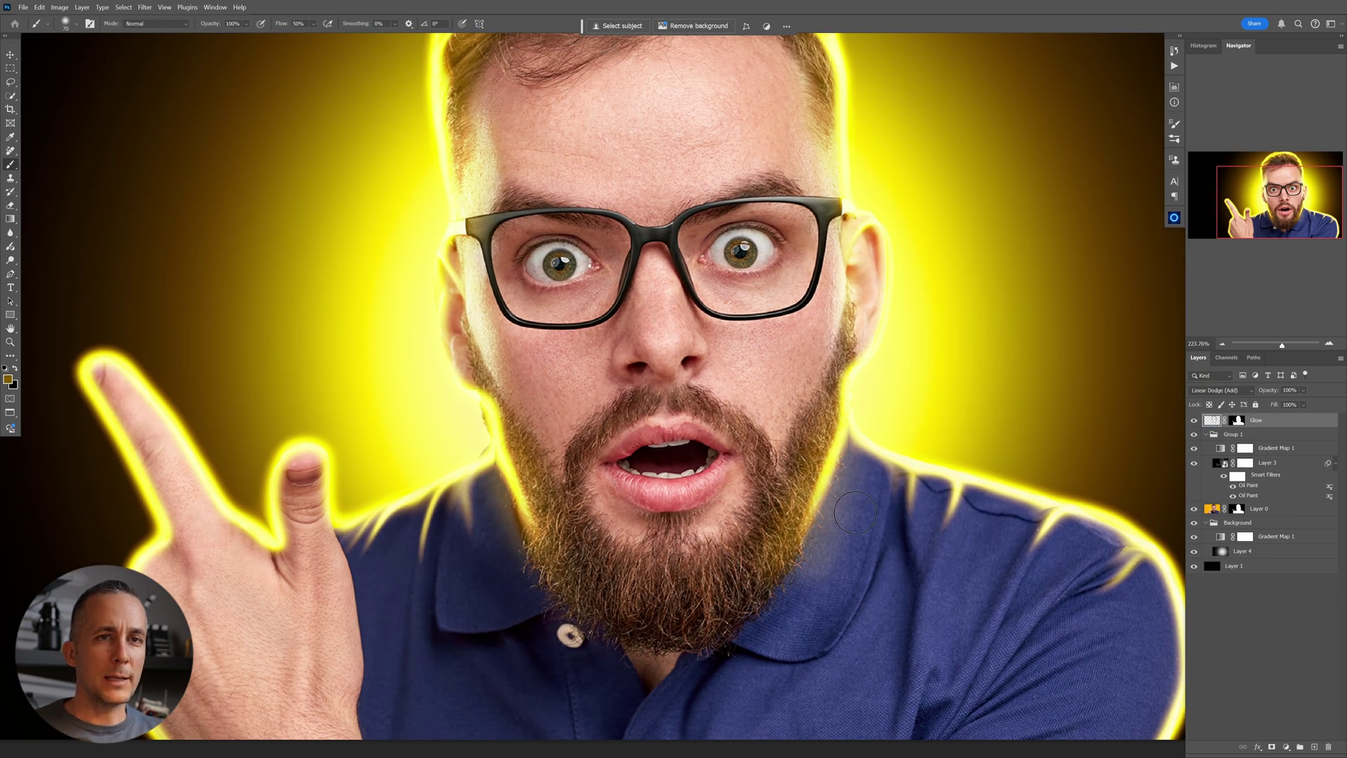
key(x)
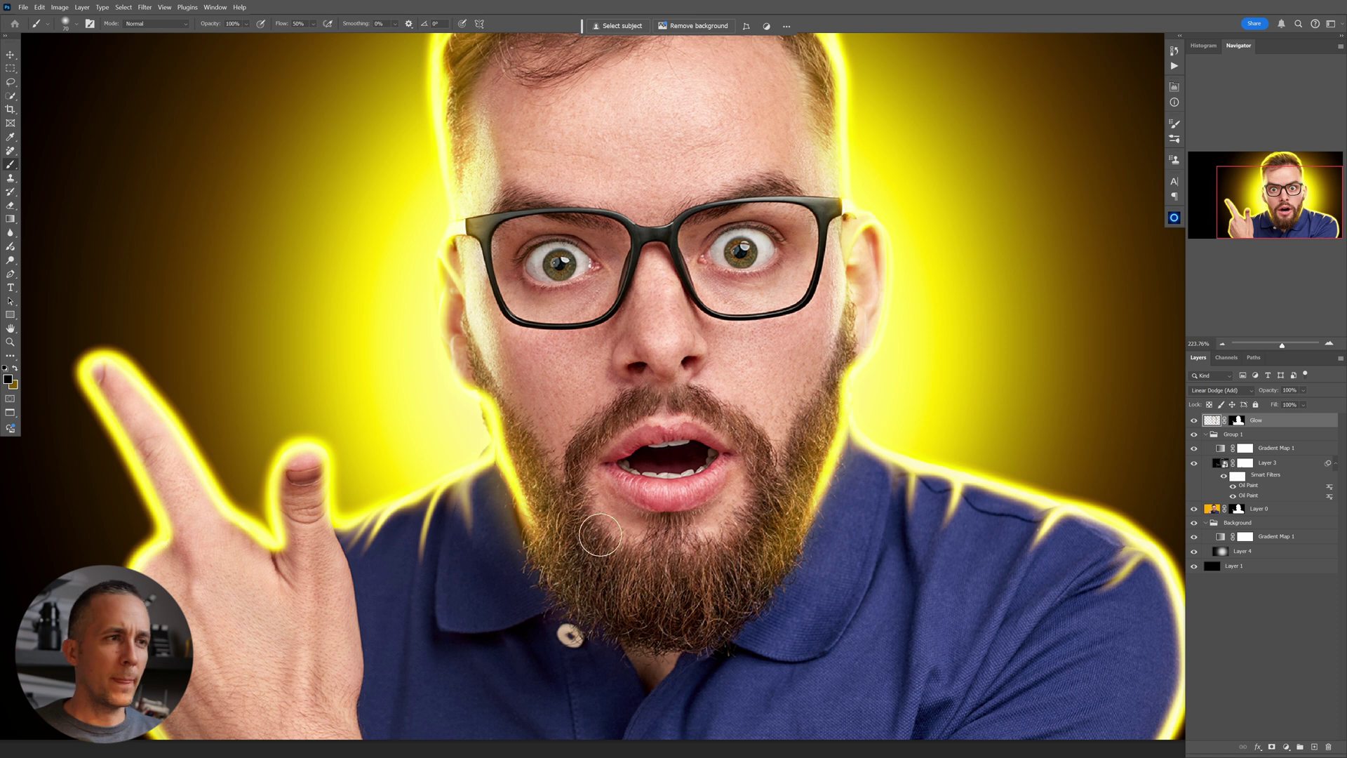
key(x)
drag(498, 420, 533, 513)
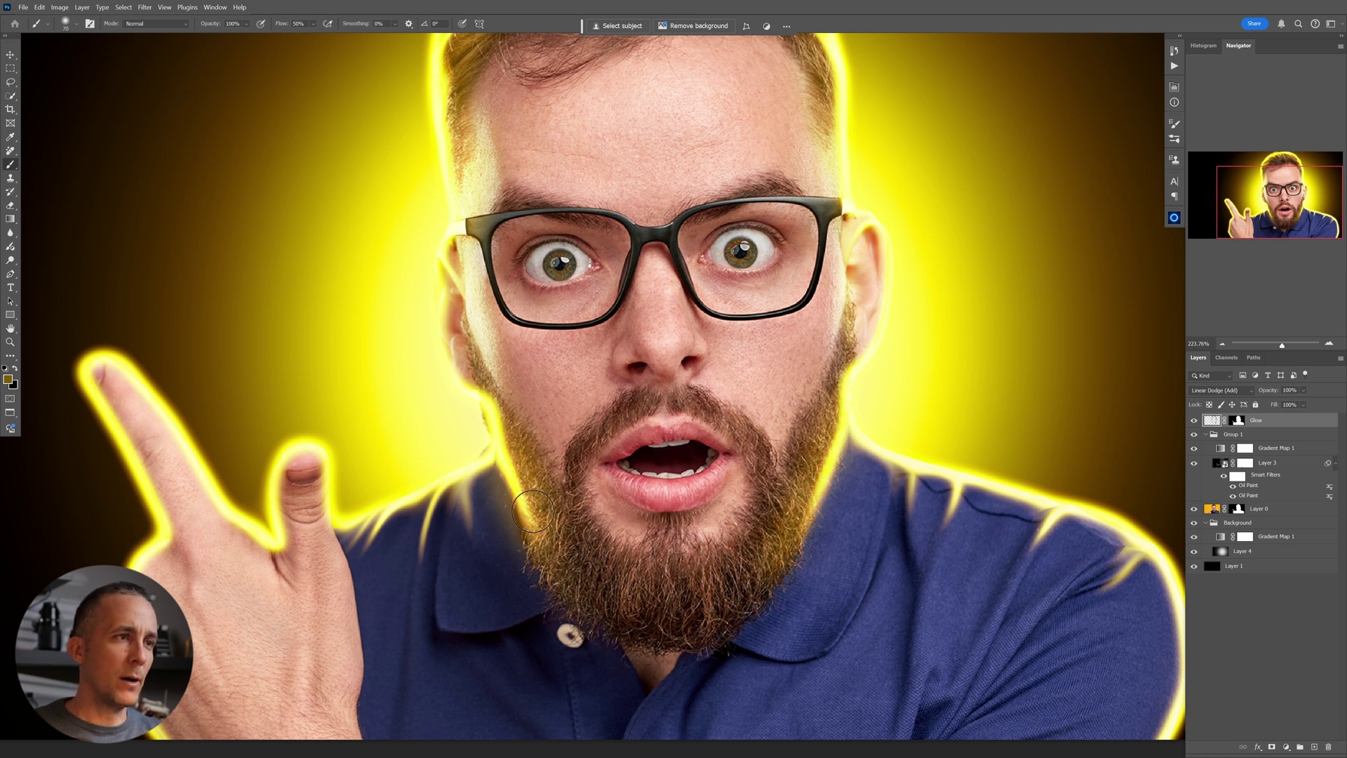
mouse_move(508, 441)
mouse_down()
mouse_move(444, 257)
mouse_move(461, 333)
mouse_move(465, 296)
mouse_move(536, 454)
mouse_up()
key(bracketright)
key(bracketright)
key(bracketright)
key(bracketright)
drag(469, 339, 528, 455)
drag(450, 300, 543, 456)
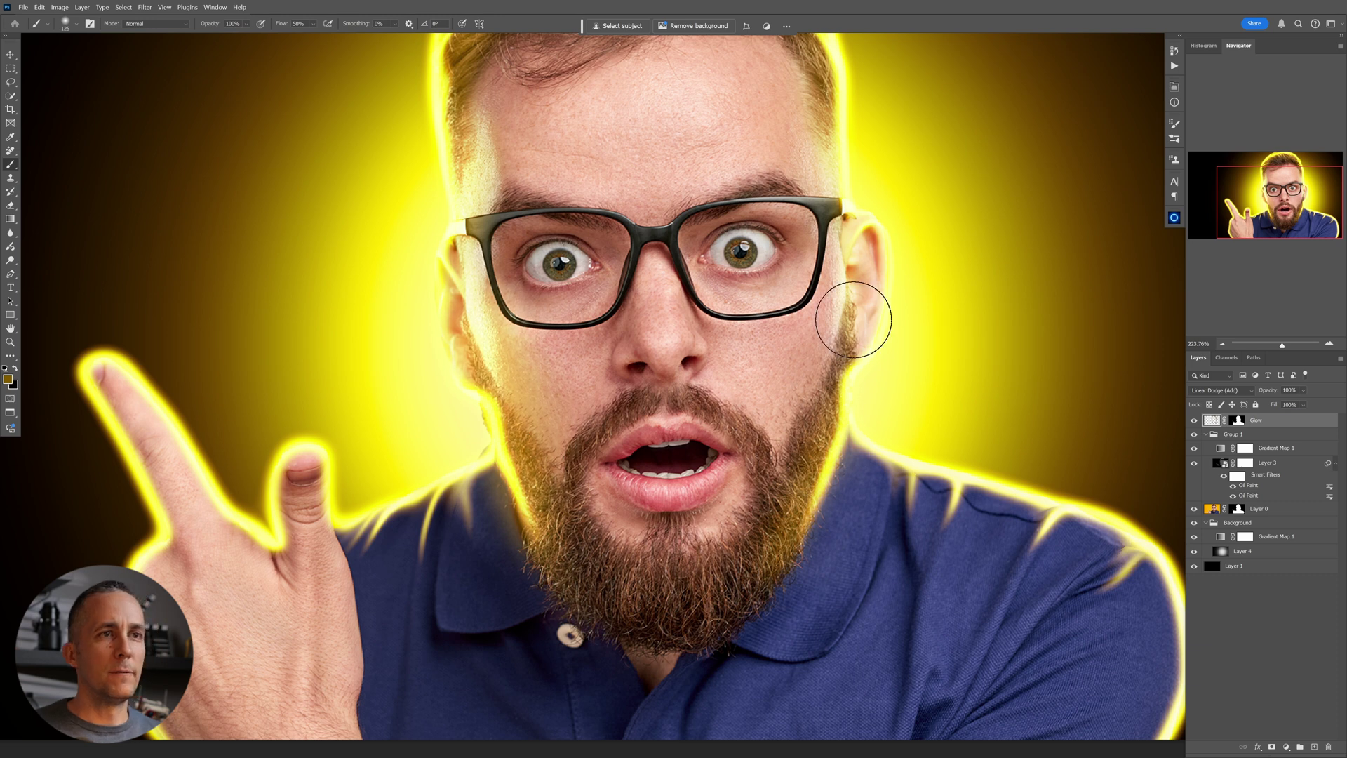
Paint golden light with a smaller brush over the right sideburn and down the right side of the beard.
key(bracketleft)
key(bracketleft)
key(bracketleft)
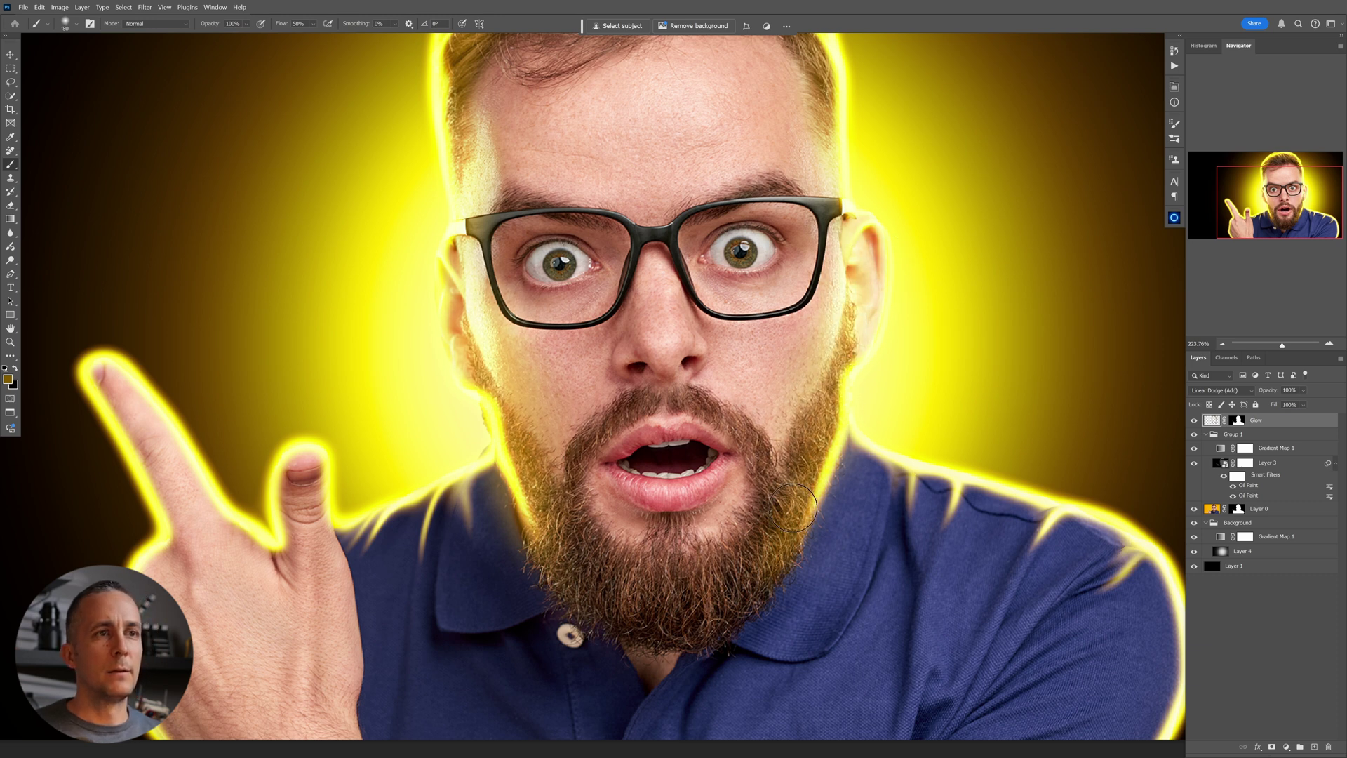
mouse_move(802, 482)
mouse_down()
mouse_move(812, 434)
mouse_move(824, 451)
mouse_move(875, 447)
mouse_move(869, 474)
mouse_move(968, 470)
mouse_up()
Paint a broader golden glow along both shoulders and the edges of the raised hand with a larger brush.
key(bracketright)
key(bracketright)
scroll(826, 391, down, 3)
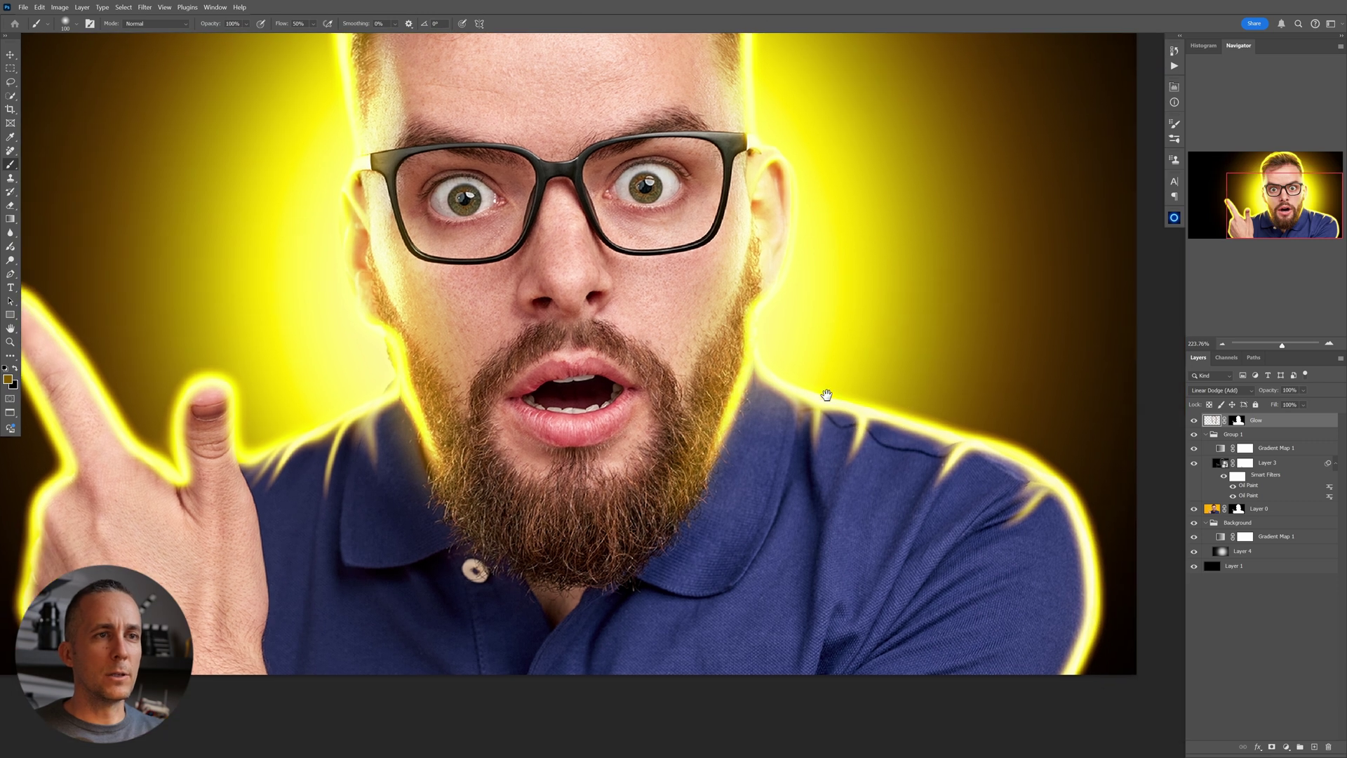
key(bracketright)
key(bracketright)
key(bracketright)
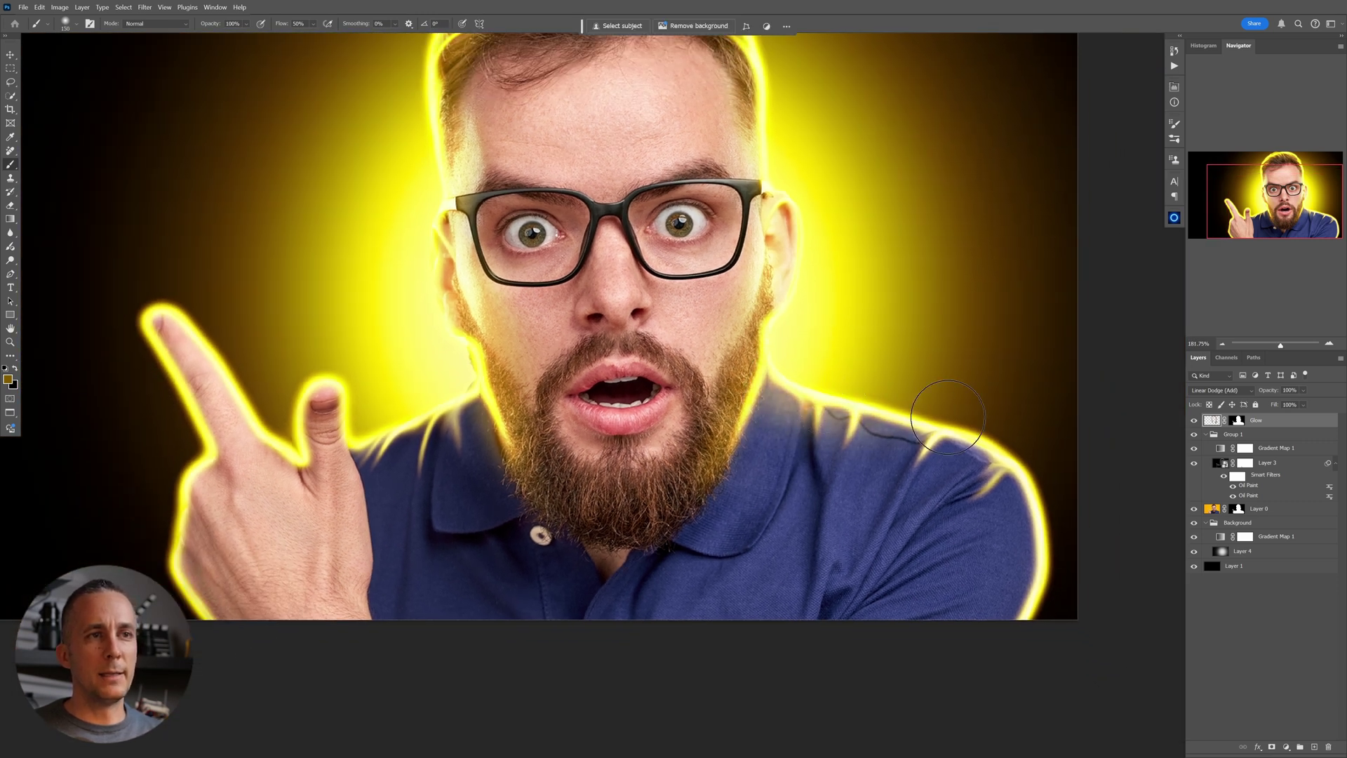
key(bracketleft)
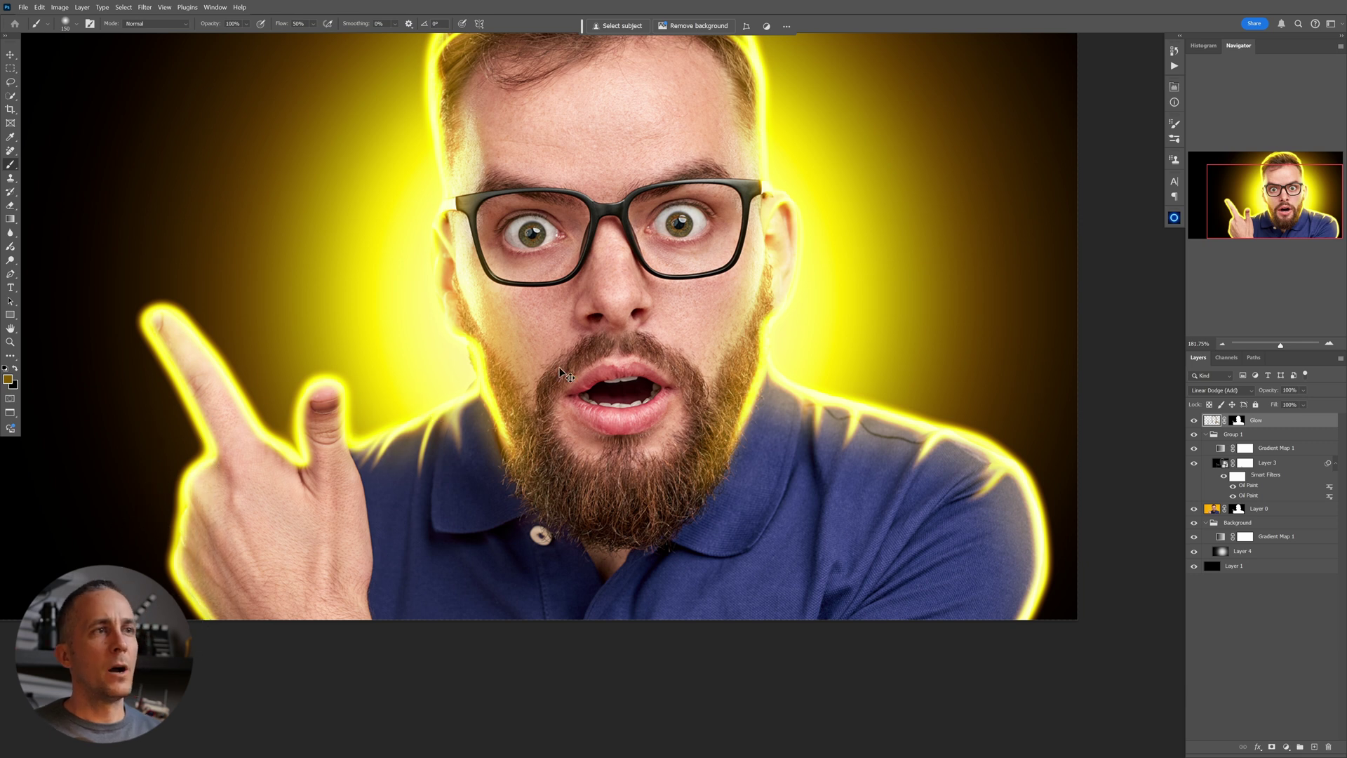
Add a Curves adjustment above Layer 0, lower its midtones to input 130, output 106, and clip it to Layer 0.
scroll(562, 368, down, 5)
drag(564, 369, 595, 414)
scroll(581, 396, up, 2)
scroll(591, 399, down, 1)
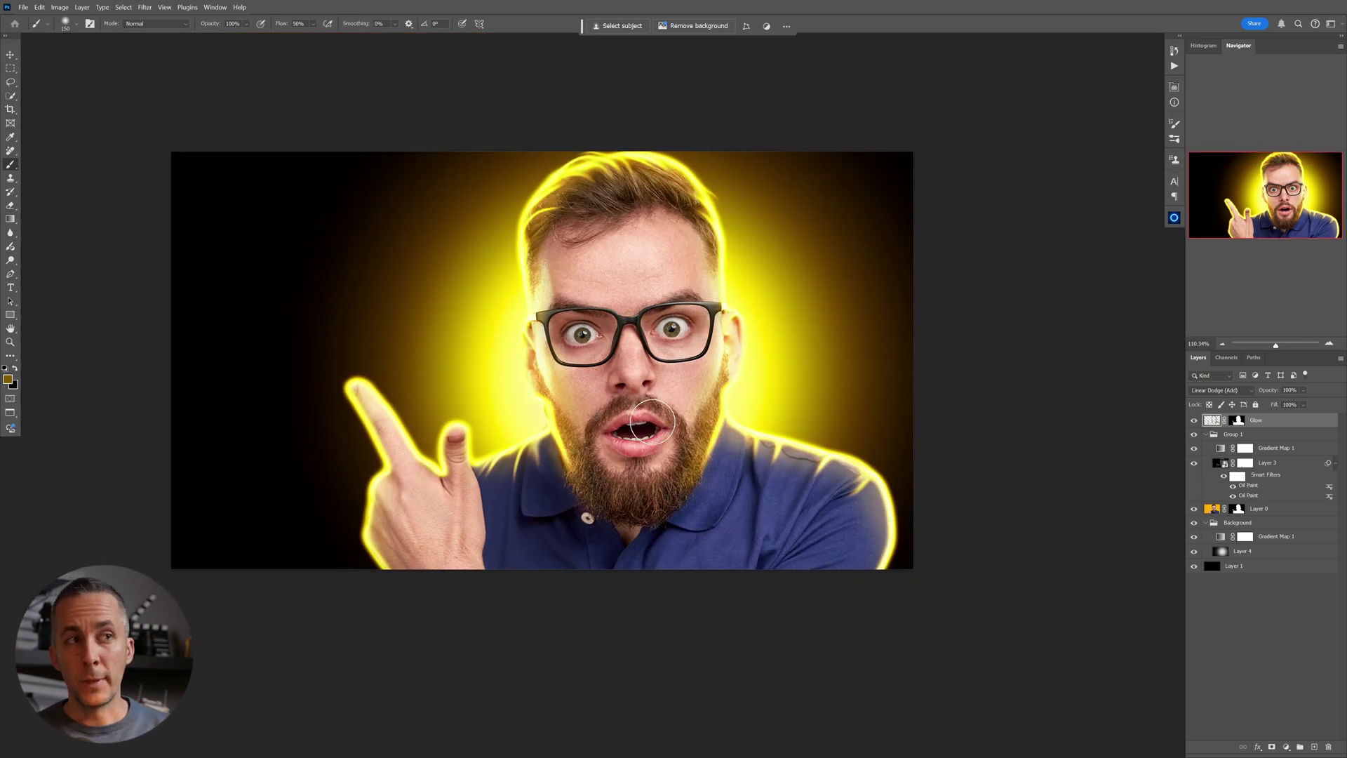
click(1204, 509)
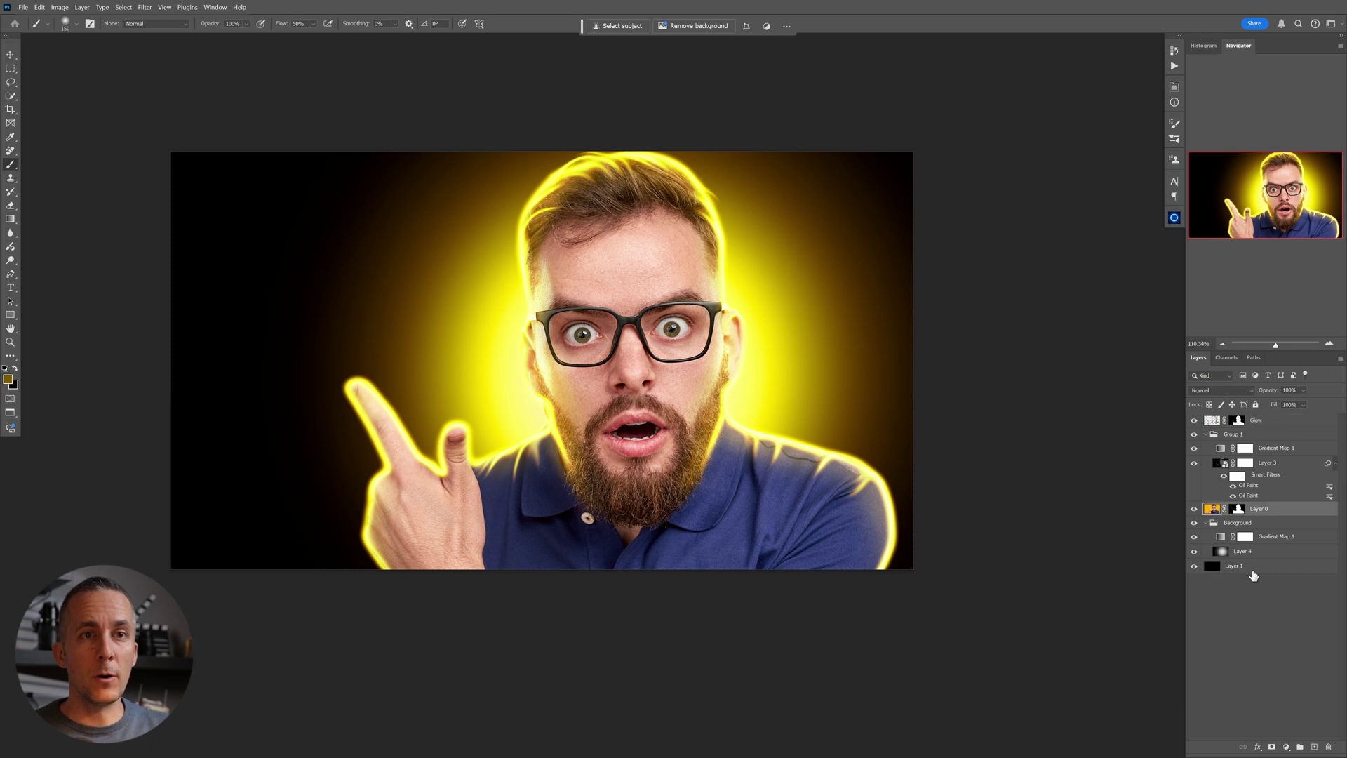
click(1287, 746)
click(1296, 609)
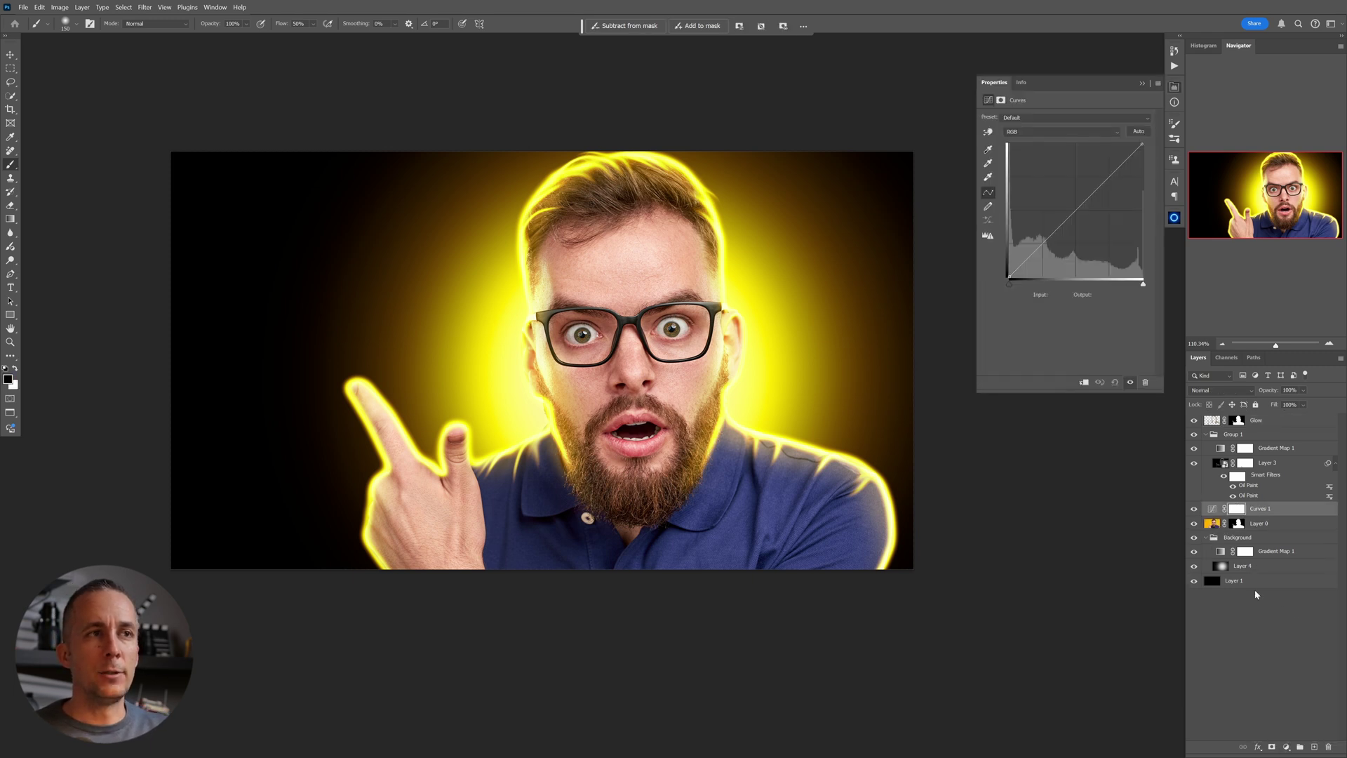
drag(1090, 208, 1078, 222)
click(1085, 382)
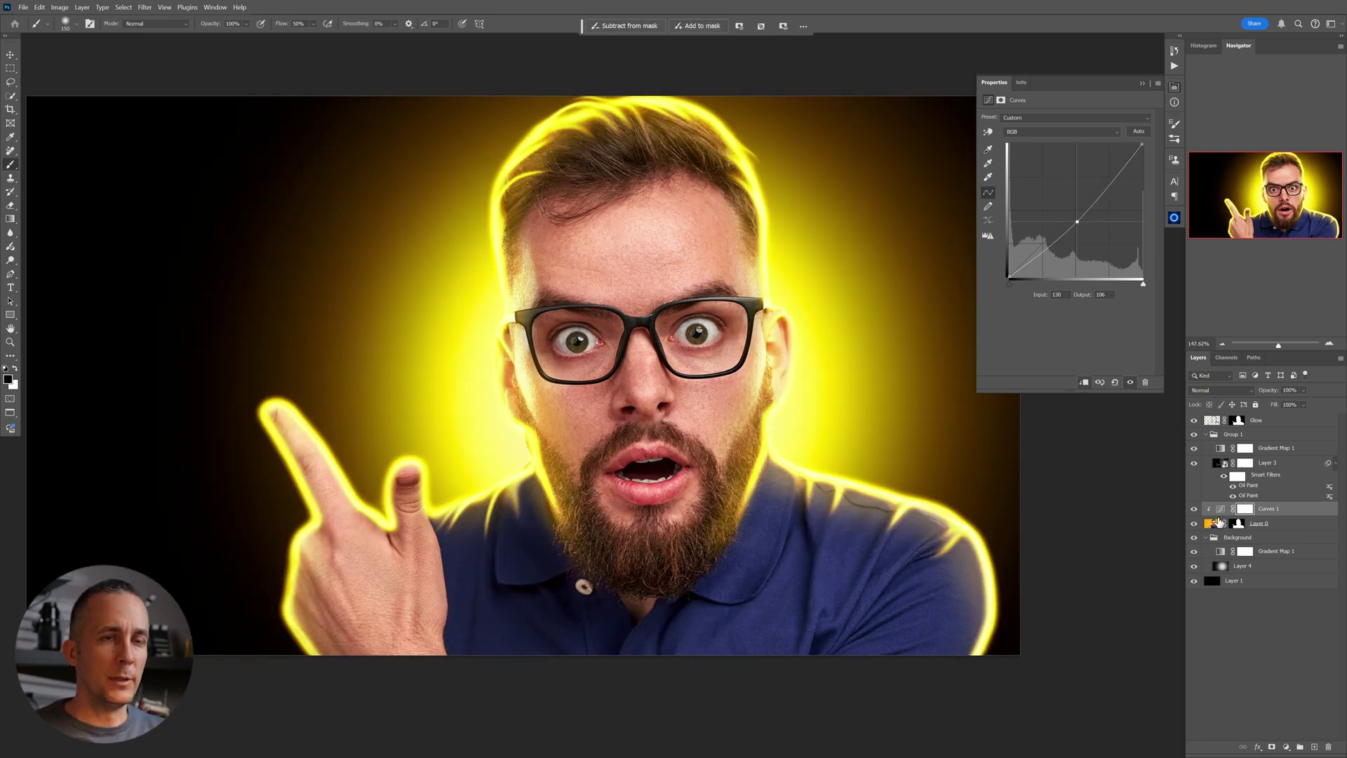
Brighten the Curves 1 adjustment with its point at input 119, output 153, and invert its mask to black.
drag(1078, 226, 1070, 200)
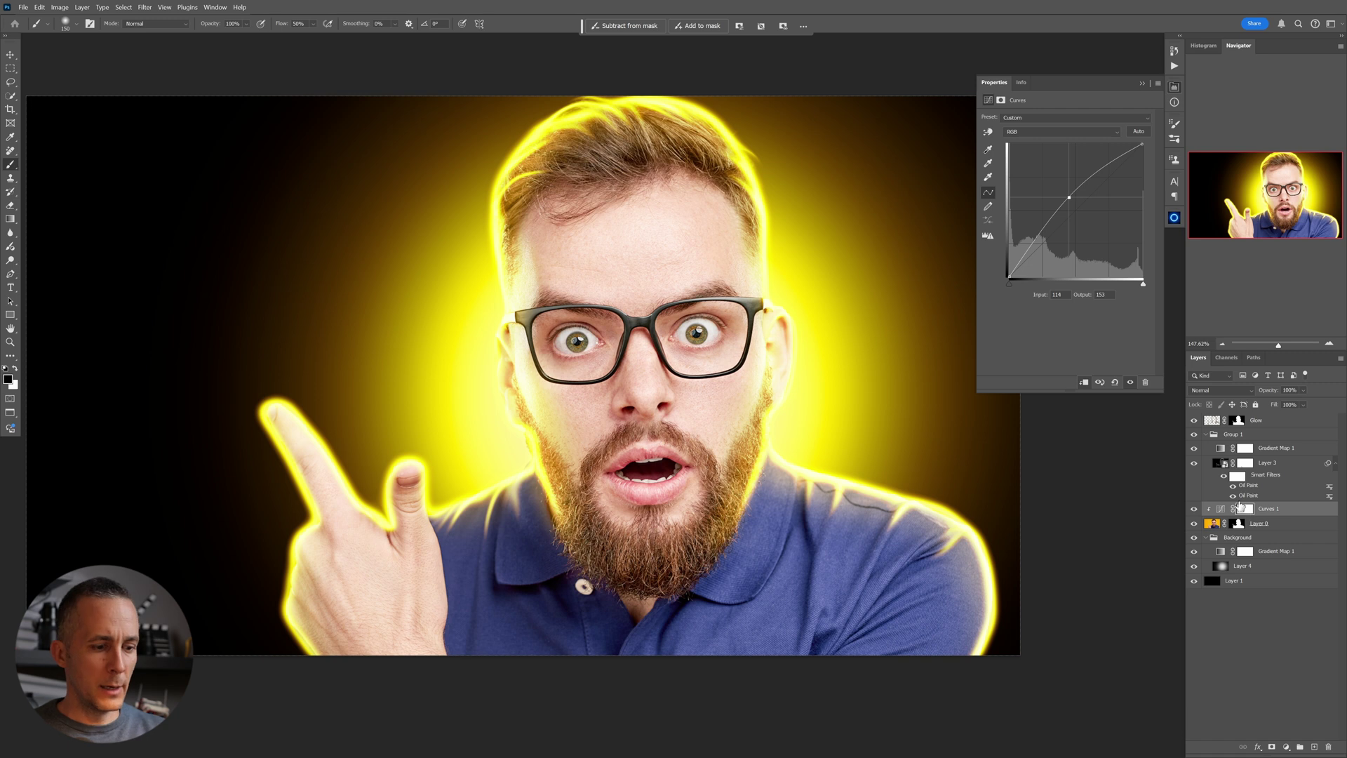
key(ctrl+i)
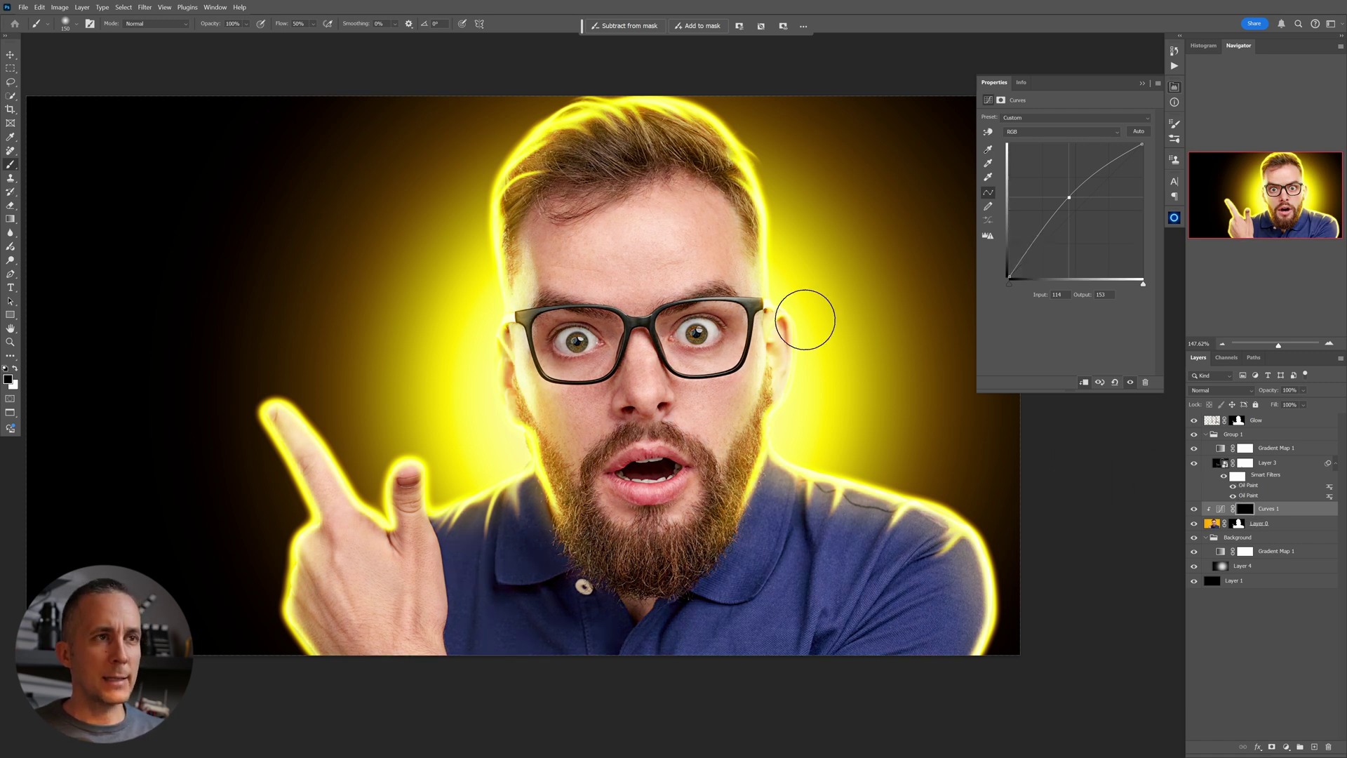
Brighten the irises of both eyes by painting white on the Curves 1 mask with a small brush.
key(bracketleft)
key(bracketleft)
key(bracketleft)
key(bracketleft)
key(bracketleft)
key(bracketleft)
key(bracketleft)
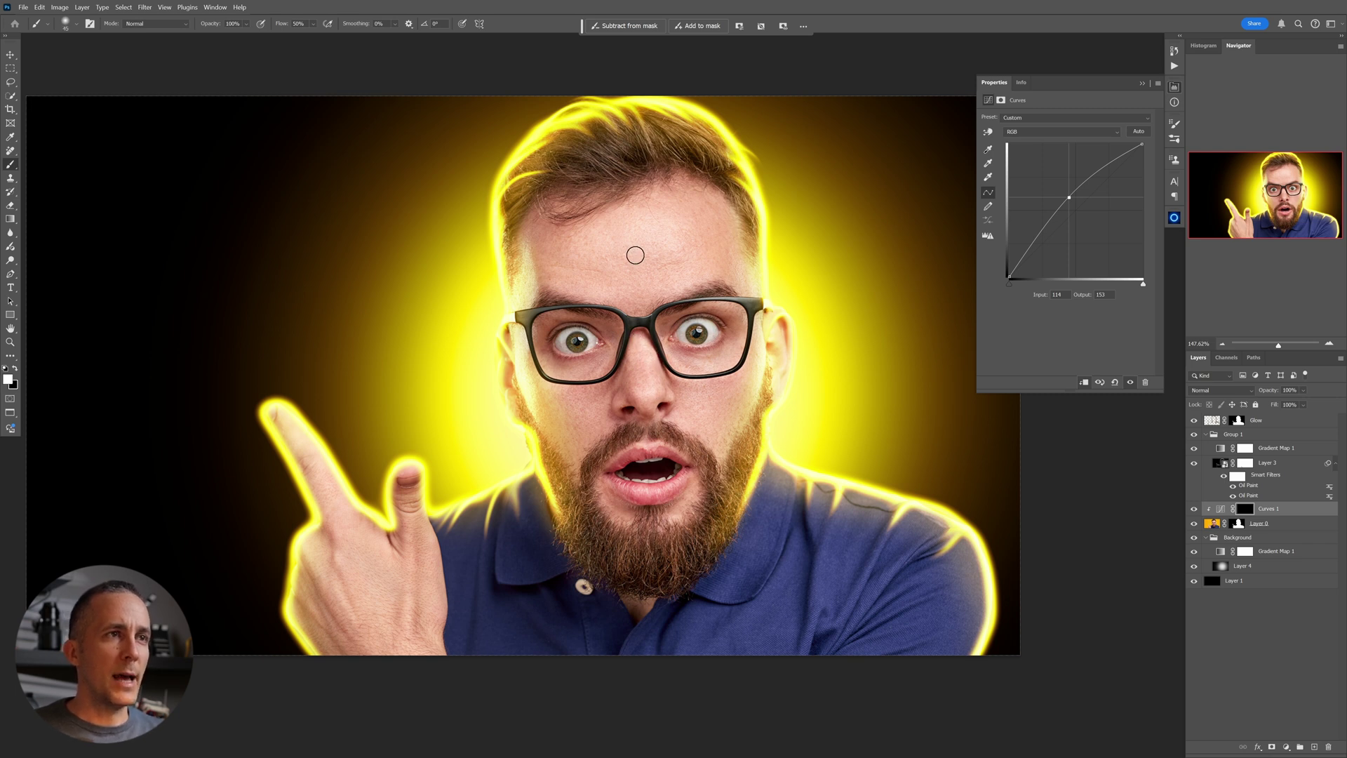
key(bracketleft)
click(575, 339)
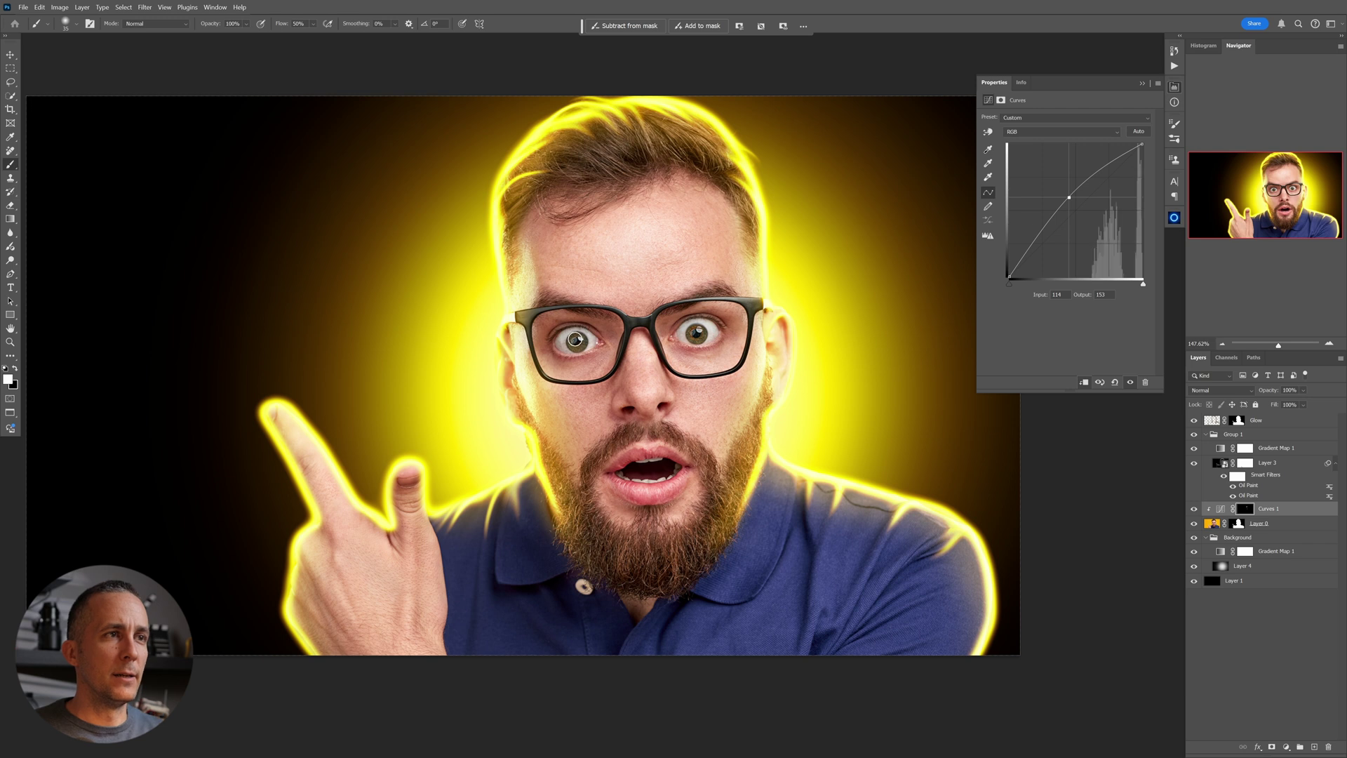
scroll(575, 340, up, 5)
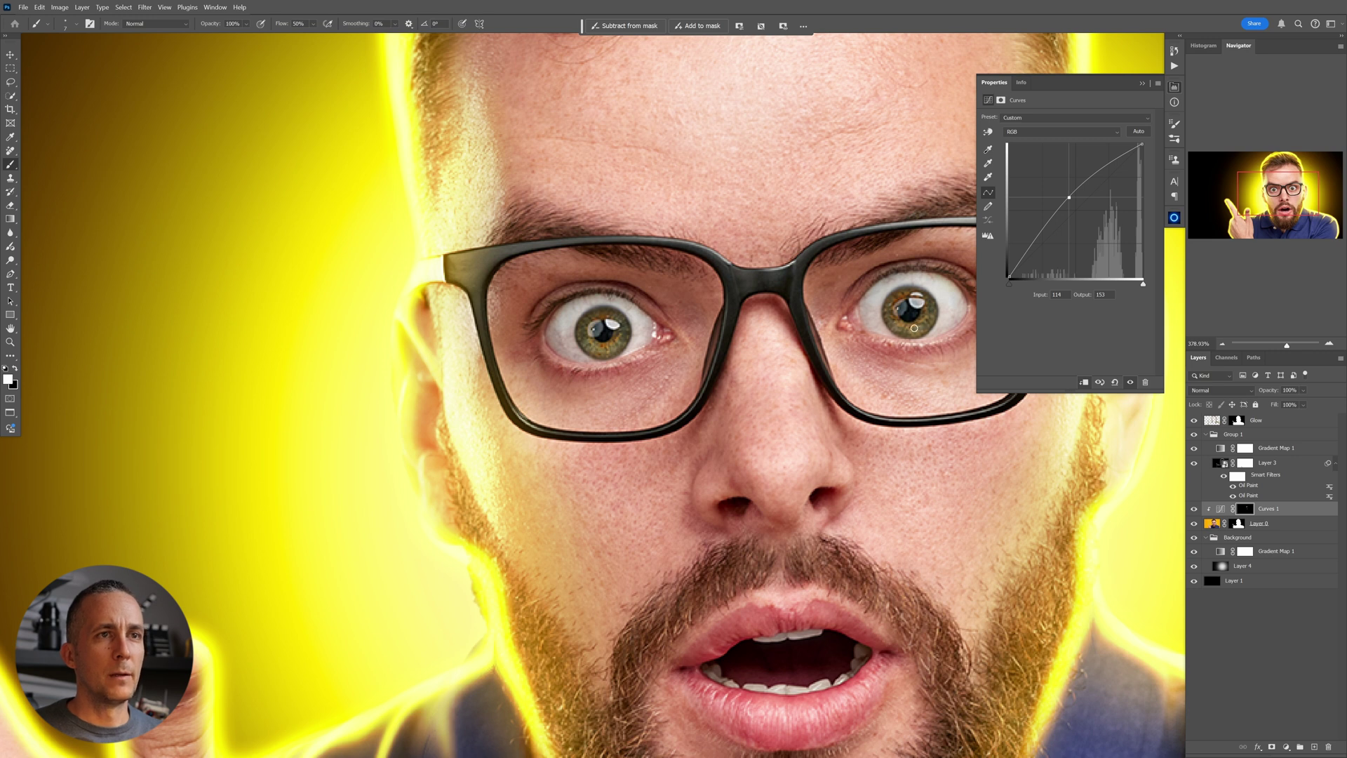
Brighten the facial highlights on the cheeks and nose by painting white on the Curves 1 mask with varying brush sizes.
key(bracketright)
key(bracketright)
key(bracketright)
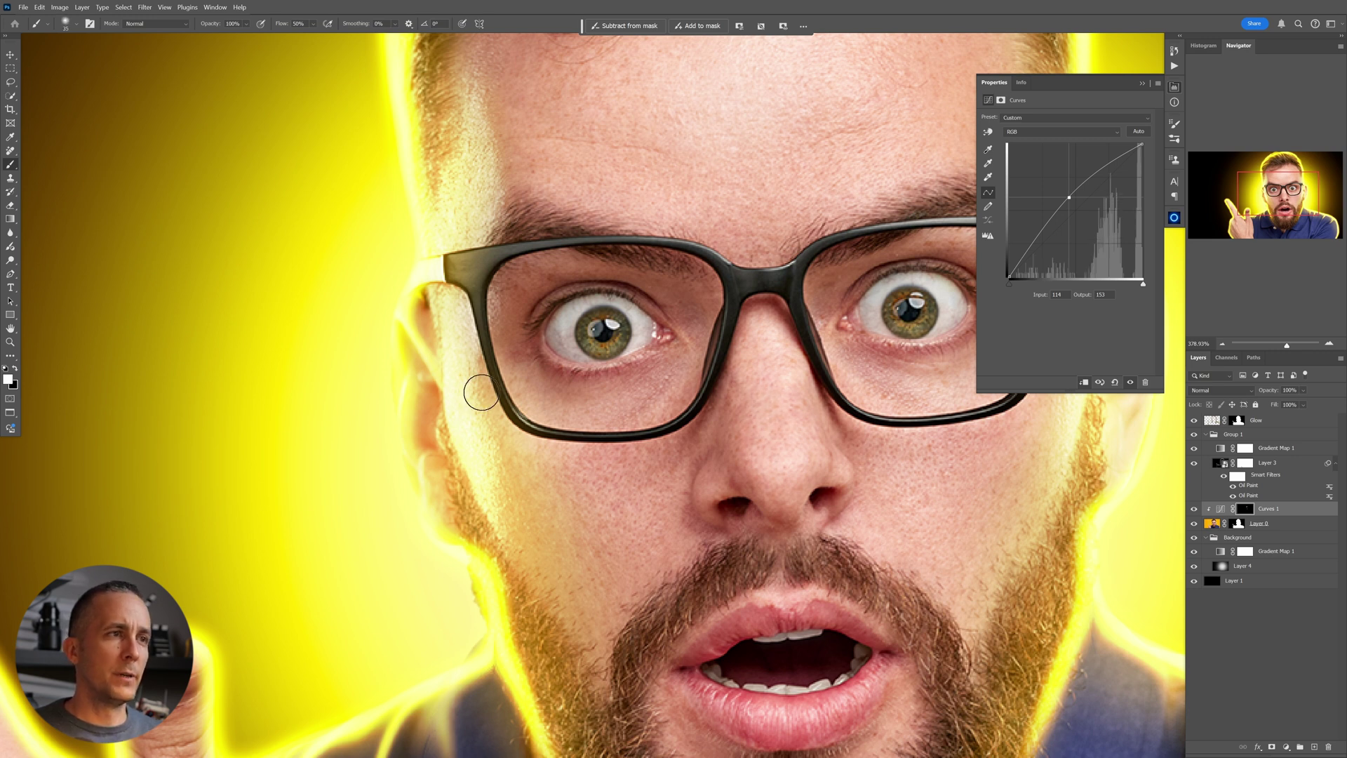
key(bracketleft)
key(bracketleft)
mouse_move(876, 520)
mouse_down()
mouse_move(806, 481)
mouse_move(561, 440)
mouse_up()
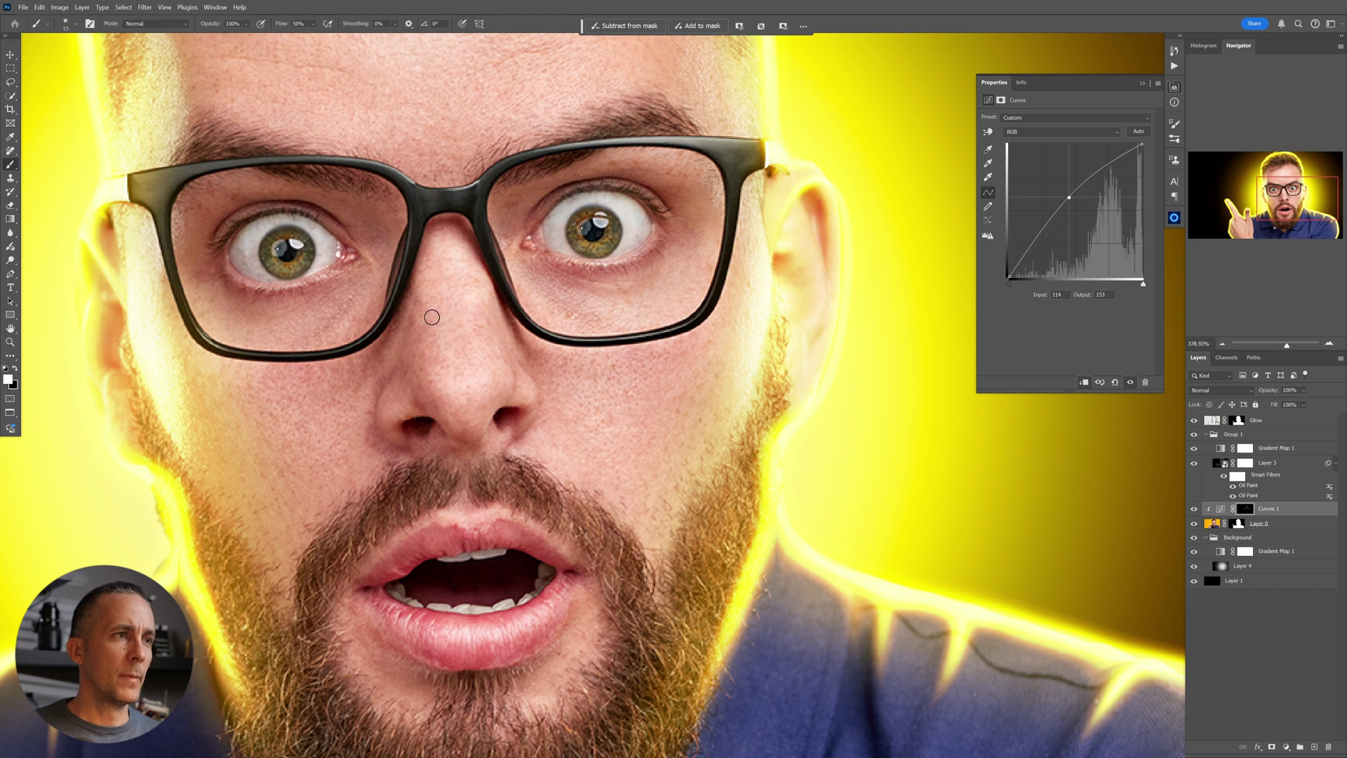
drag(509, 284, 478, 300)
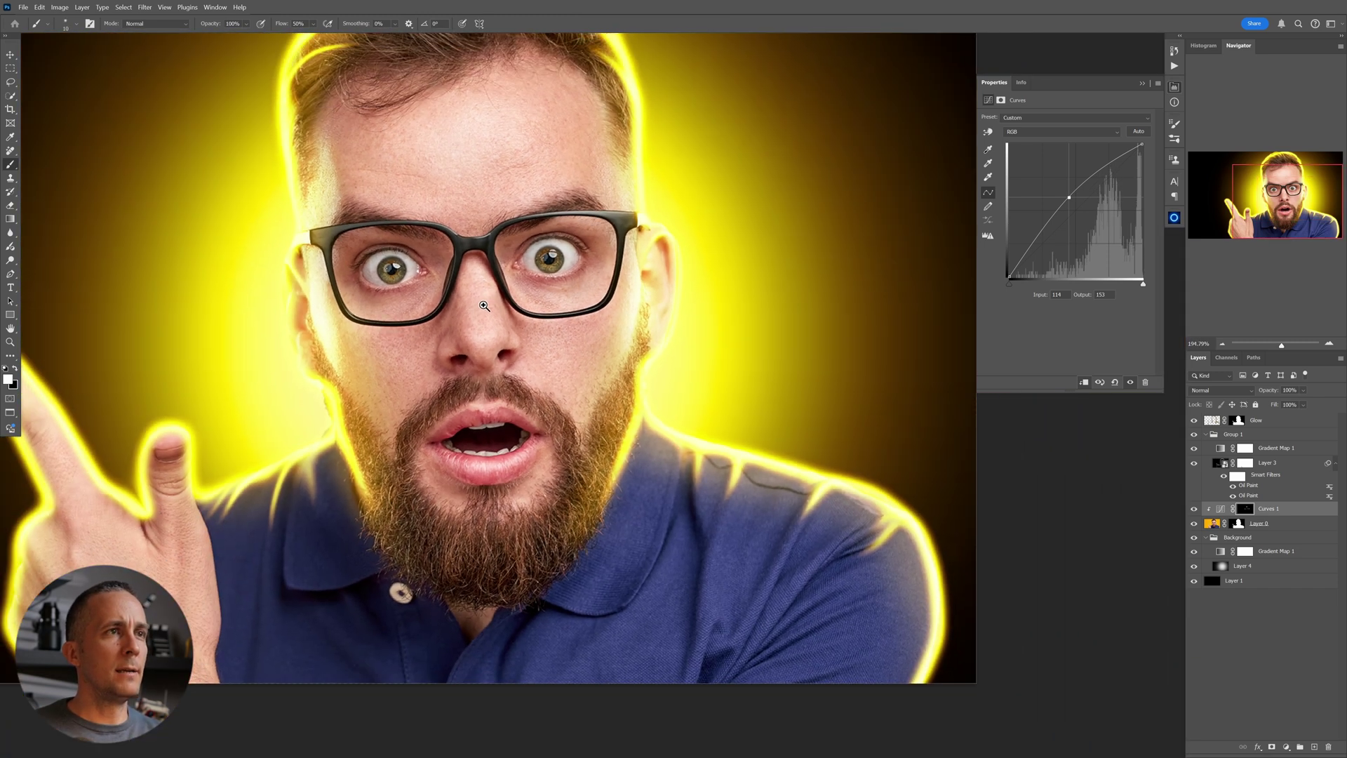
Brighten the highlights on the glasses frame, including its outer corners, by painting white on the Curves 1 mask.
drag(560, 204, 604, 217)
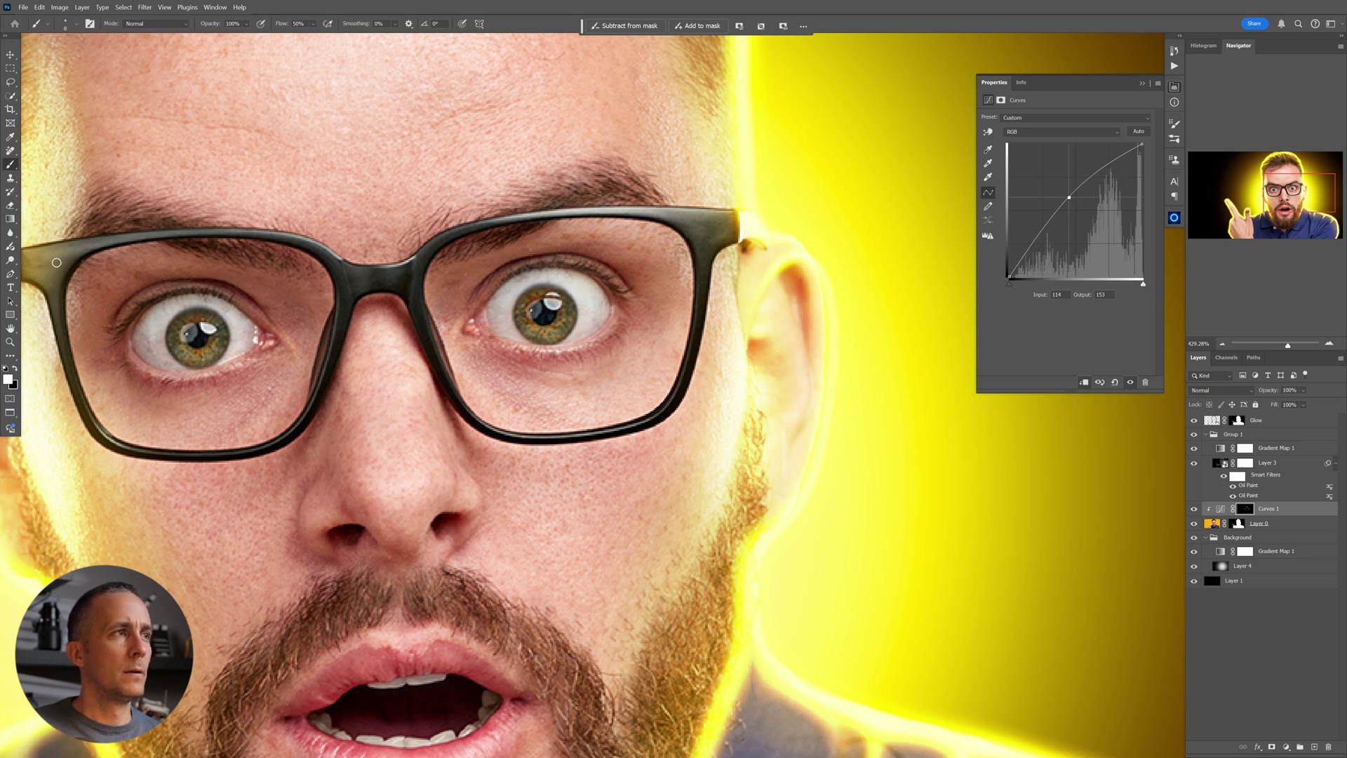
drag(121, 265, 531, 242)
key(])
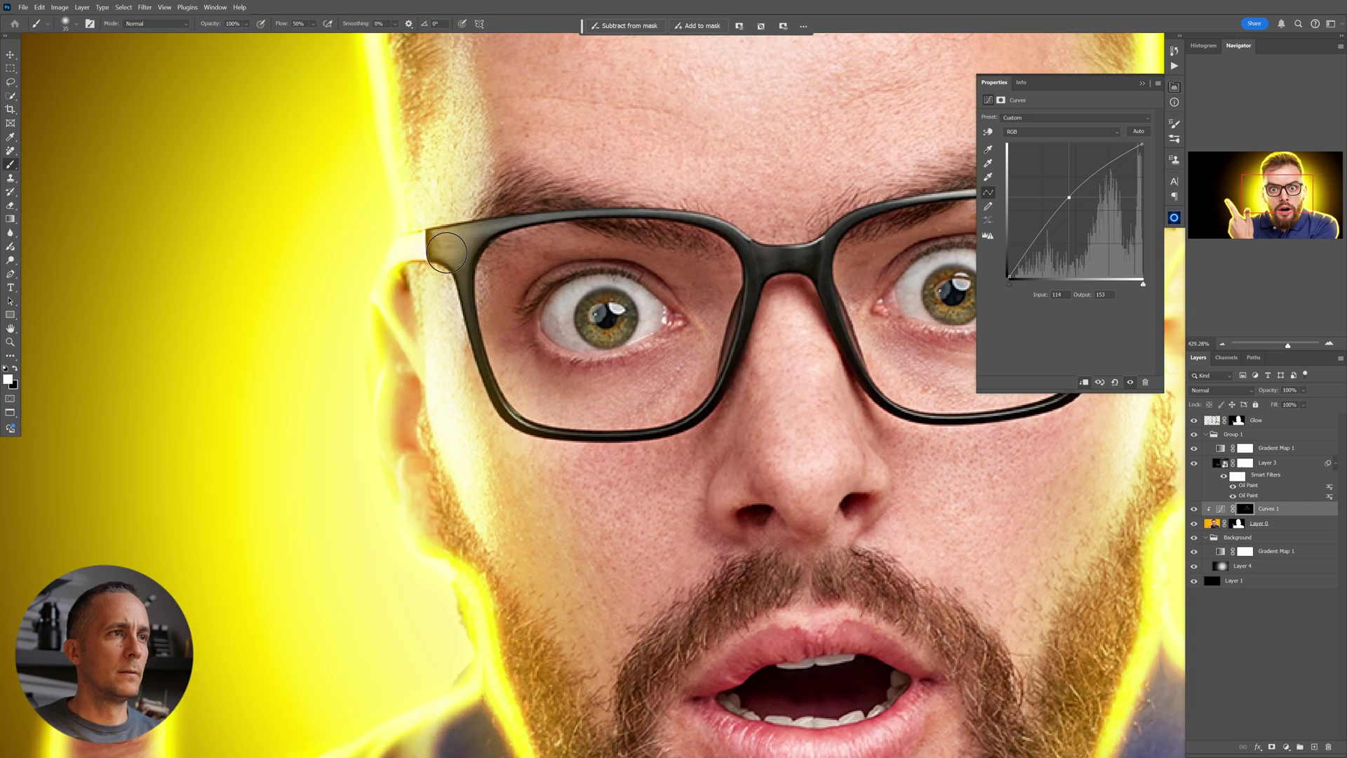
drag(588, 337, 579, 338)
scroll(579, 337, down, 5)
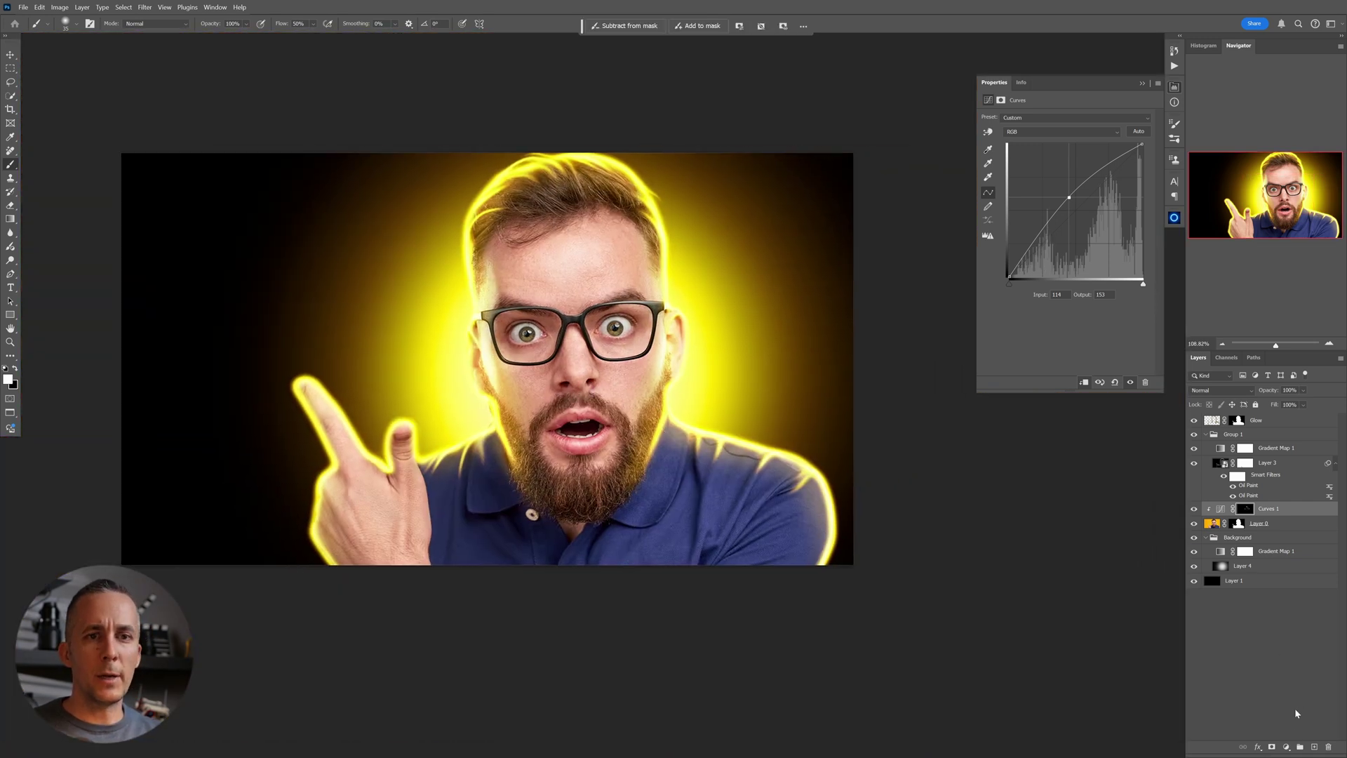
Add a second Curves adjustment clipped to Layer 0 and darken its midtones to input 160, output 104.
click(1287, 747)
click(1276, 608)
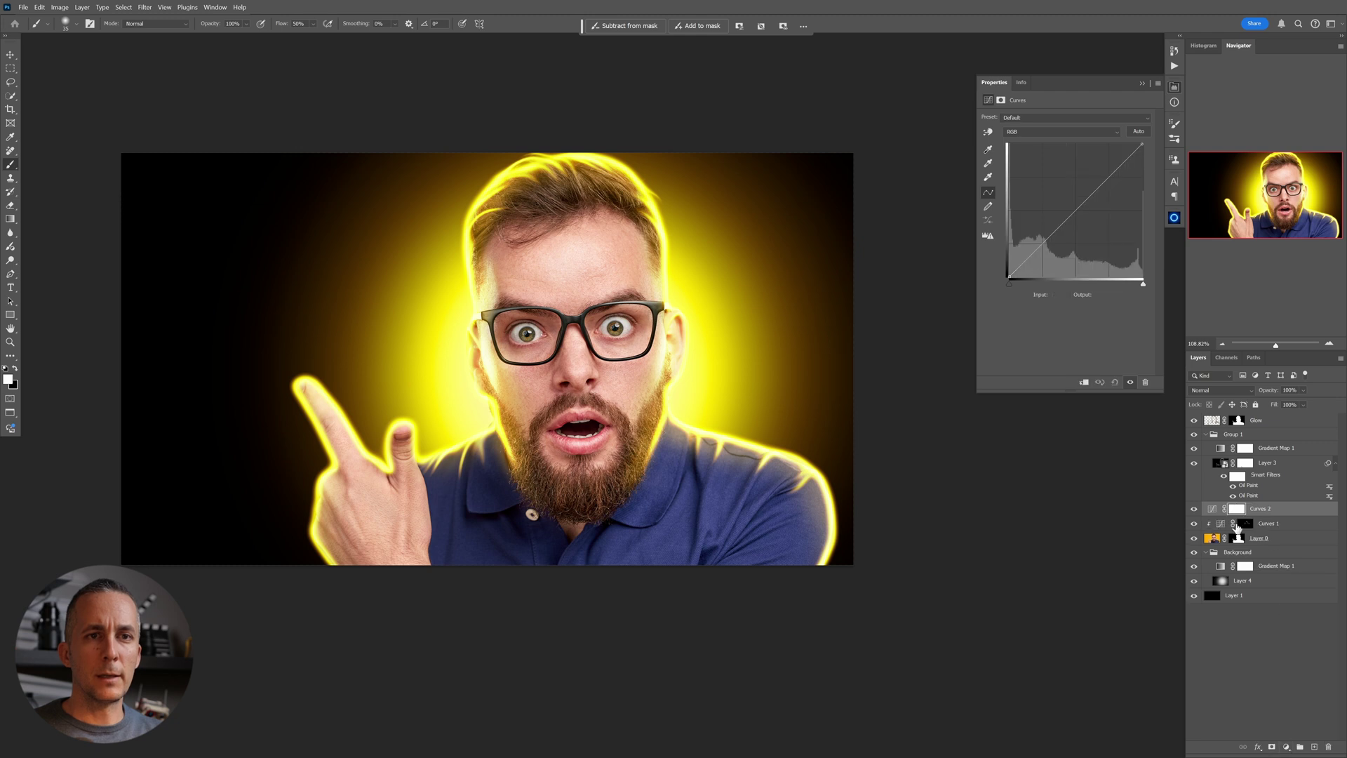
click(1084, 383)
drag(1084, 214, 1093, 222)
Set the Curves 2 blend mode to Luminosity and invert its mask to black.
click(1221, 390)
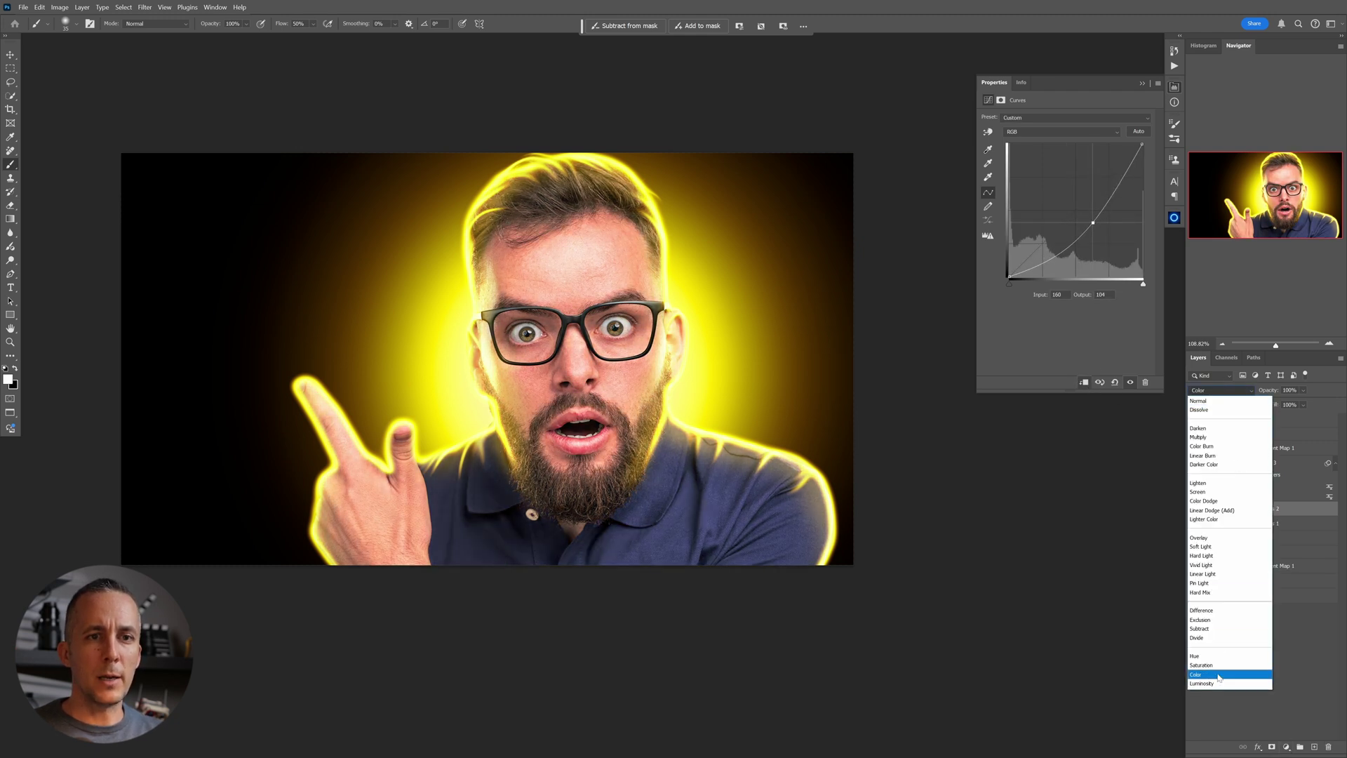
click(1217, 685)
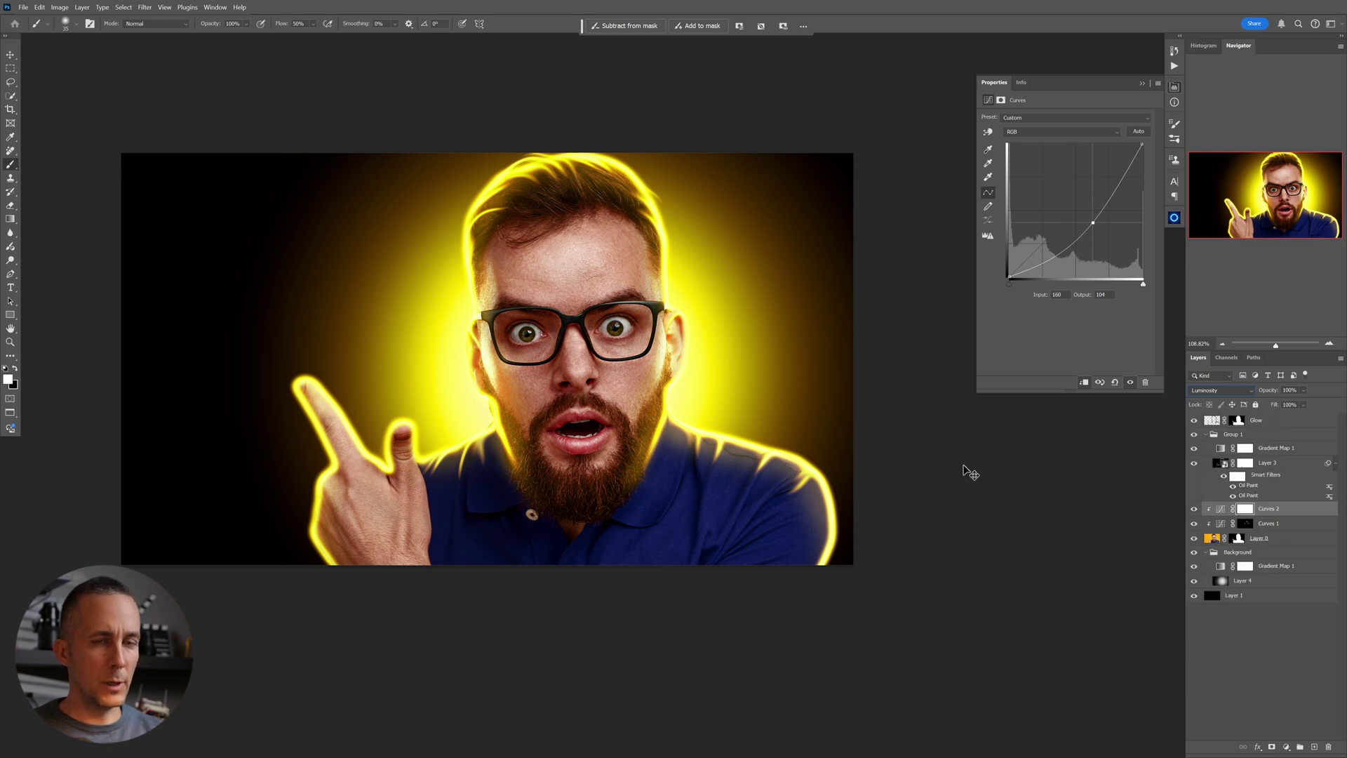
key(ctrl+i)
Paint shading around the eyes and facial contours on the Curves 2 mask at 30% brush opacity, and compare the layer off and on.
scroll(567, 380, up, 3)
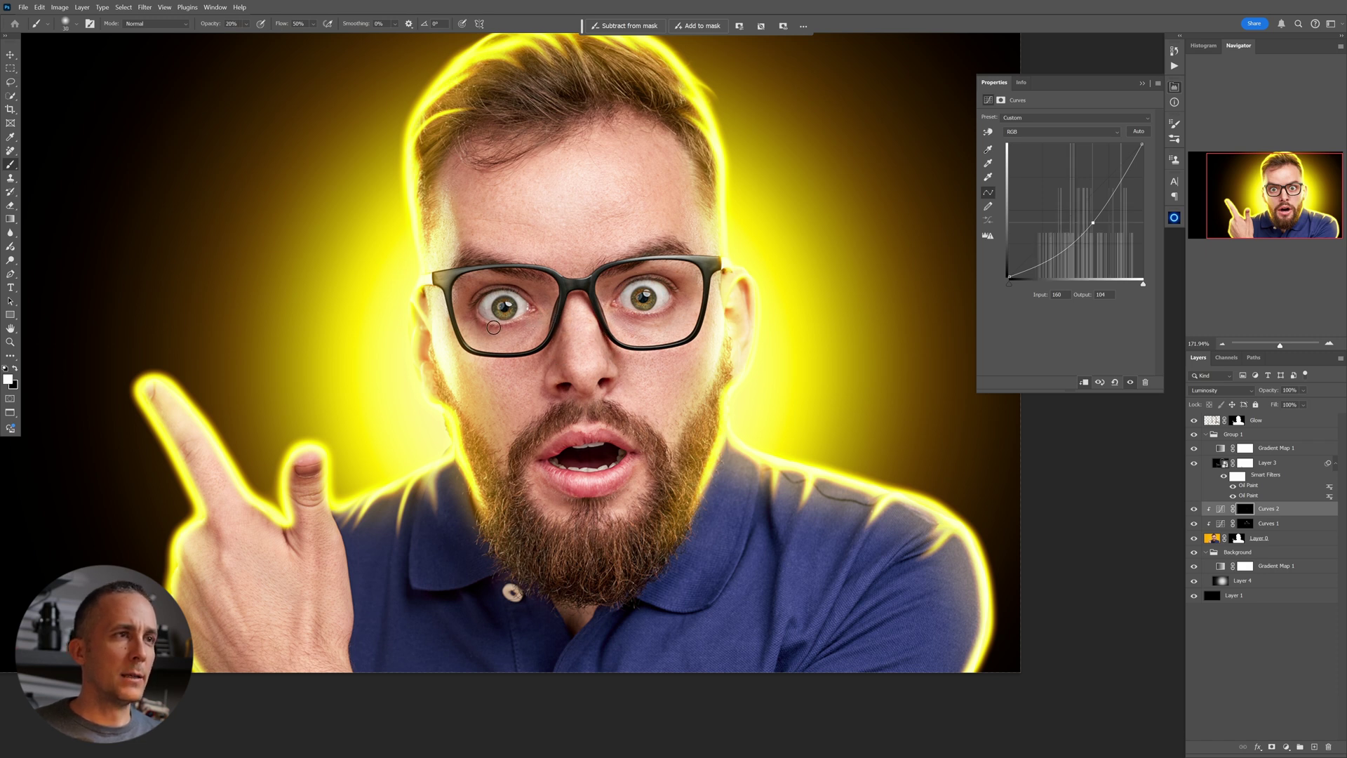
scroll(525, 306, up, 6)
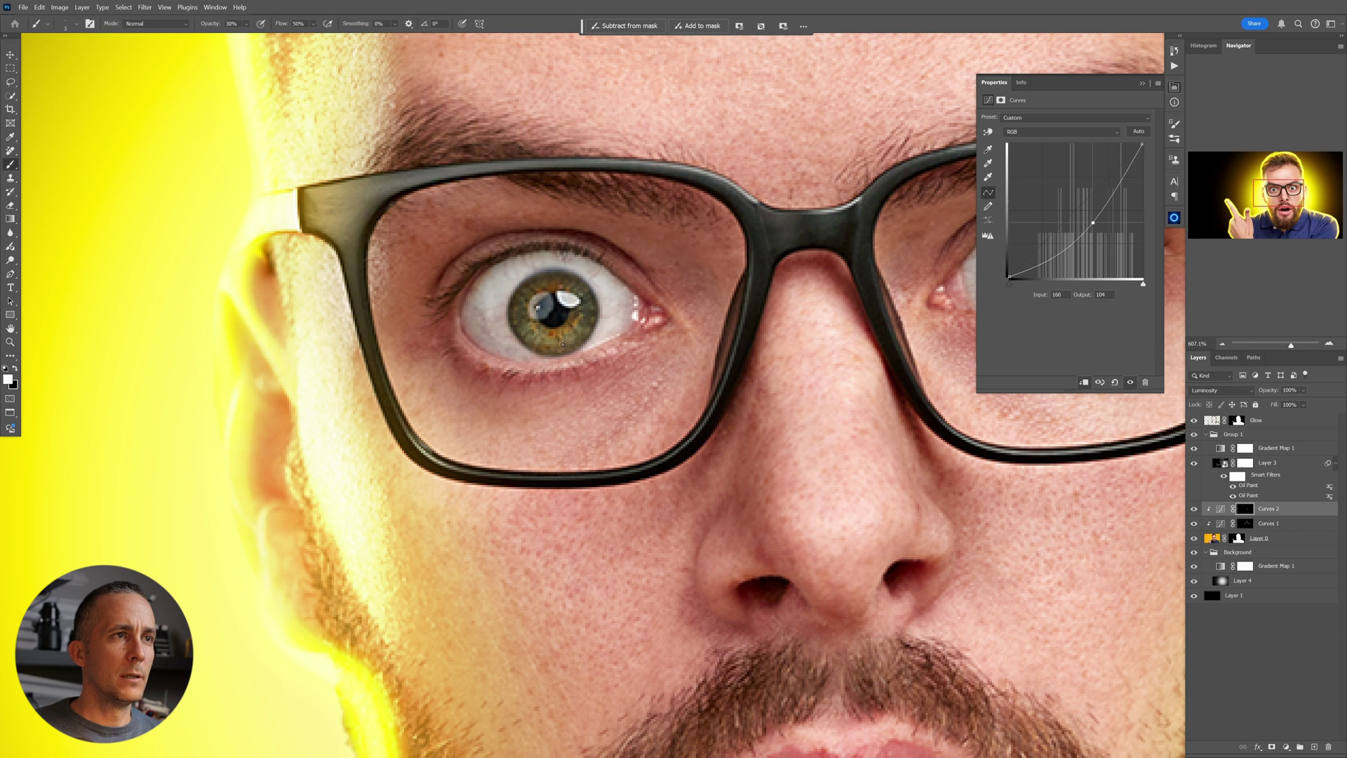
scroll(544, 349, down, 6)
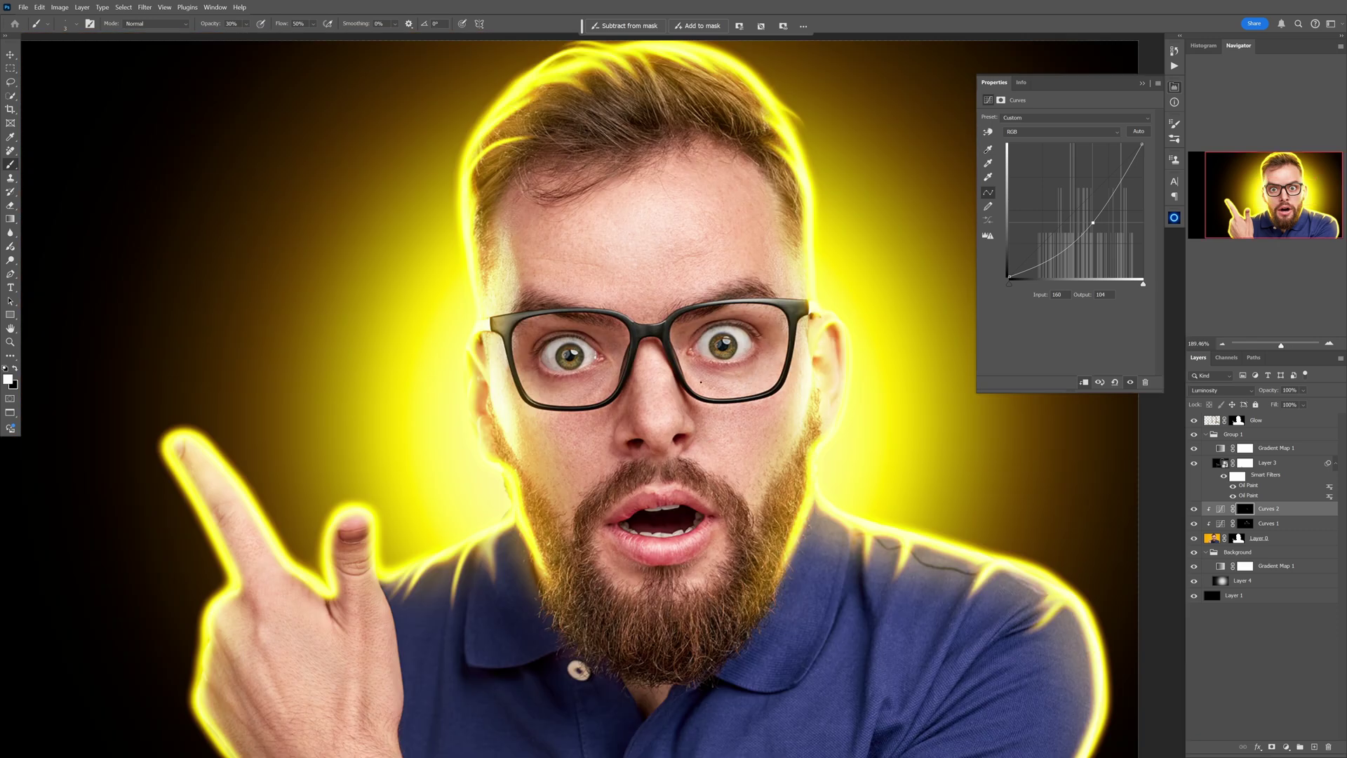
scroll(677, 575, down, 2)
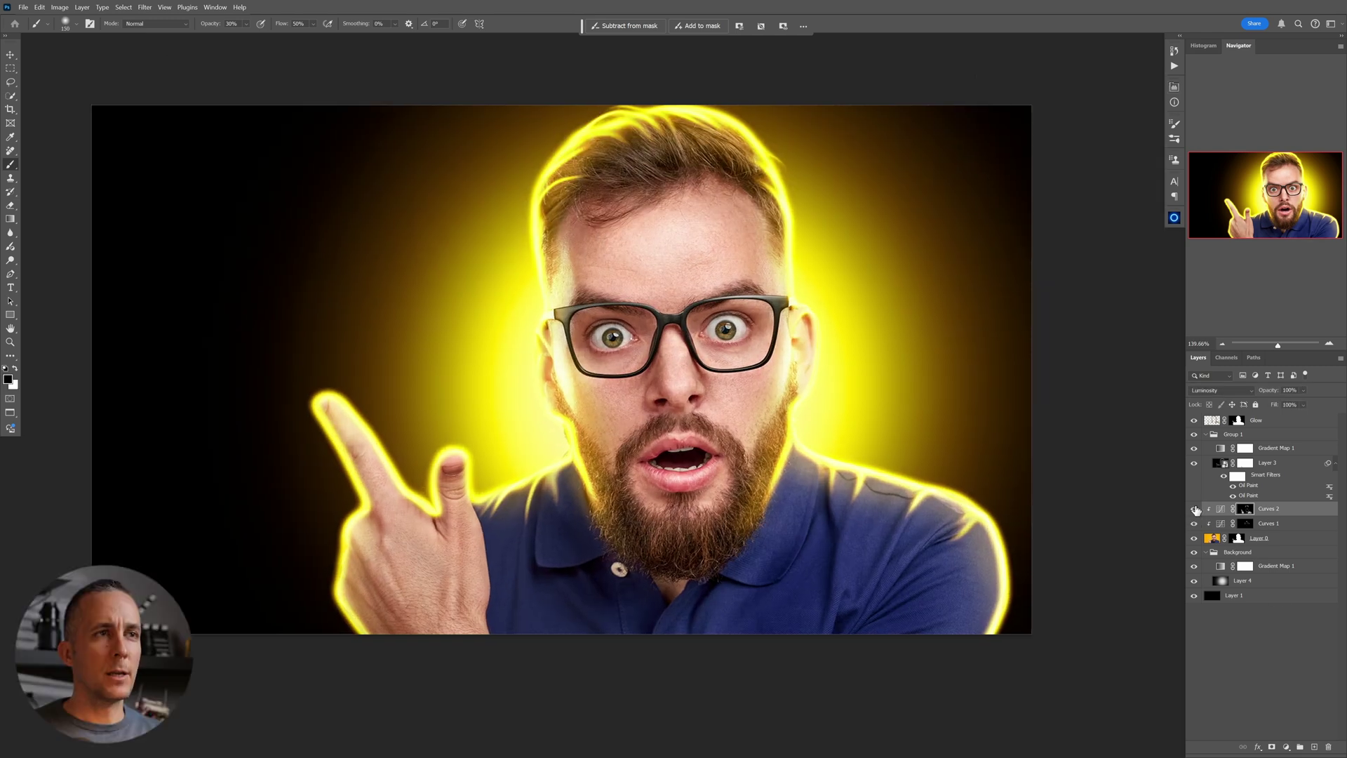
click(1193, 509)
click(1194, 509)
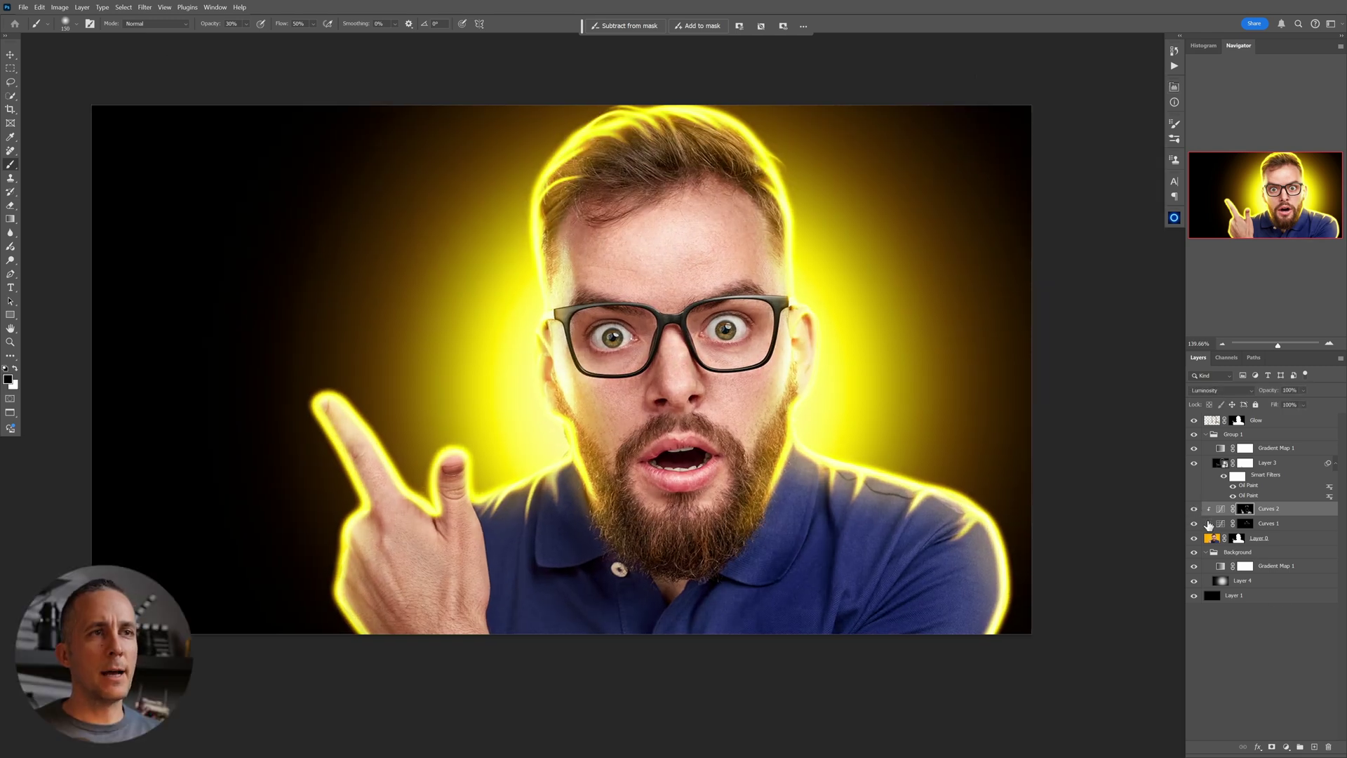
Darken the lower shirt and shoulders by painting white on the Curves 2 mask with a larger soft brush.
key(x)
key(bracketright)
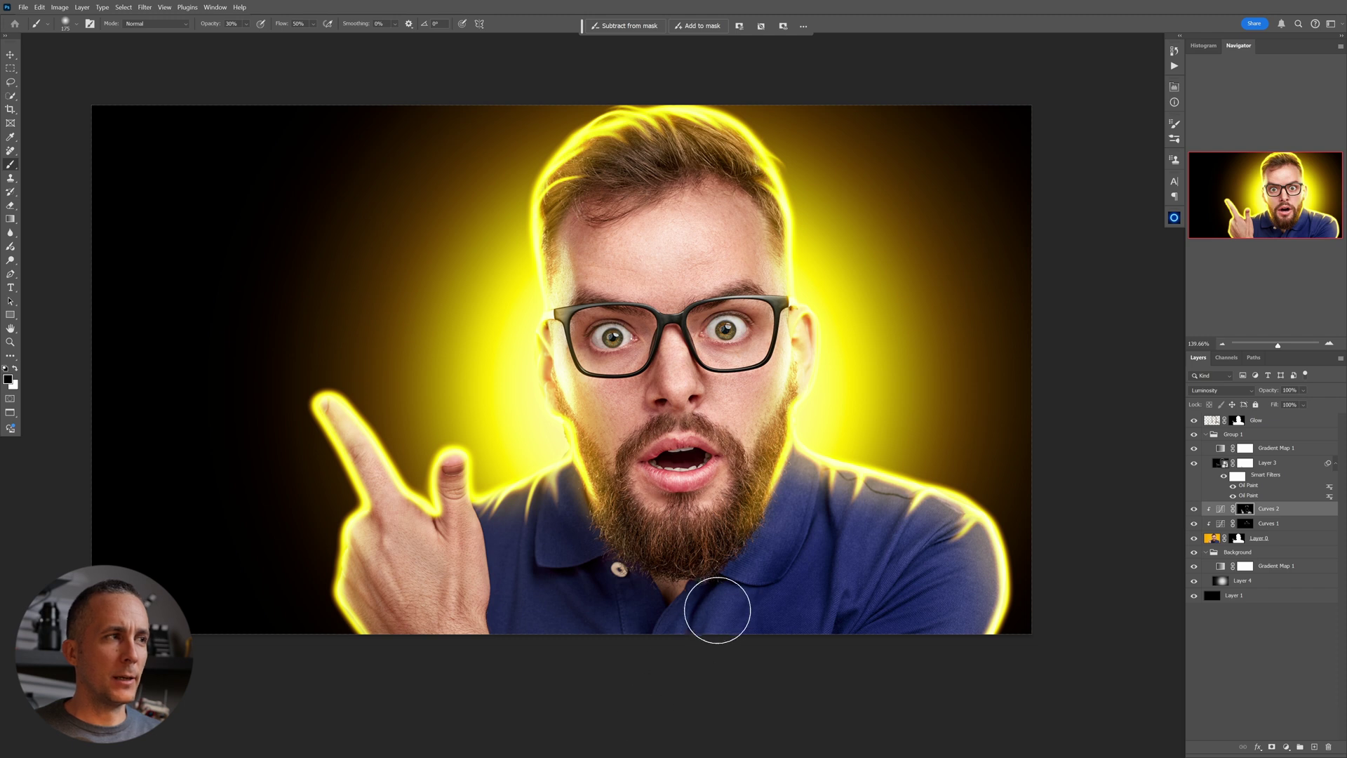
key(bracketright)
key(bracketright)
key(bracketright)
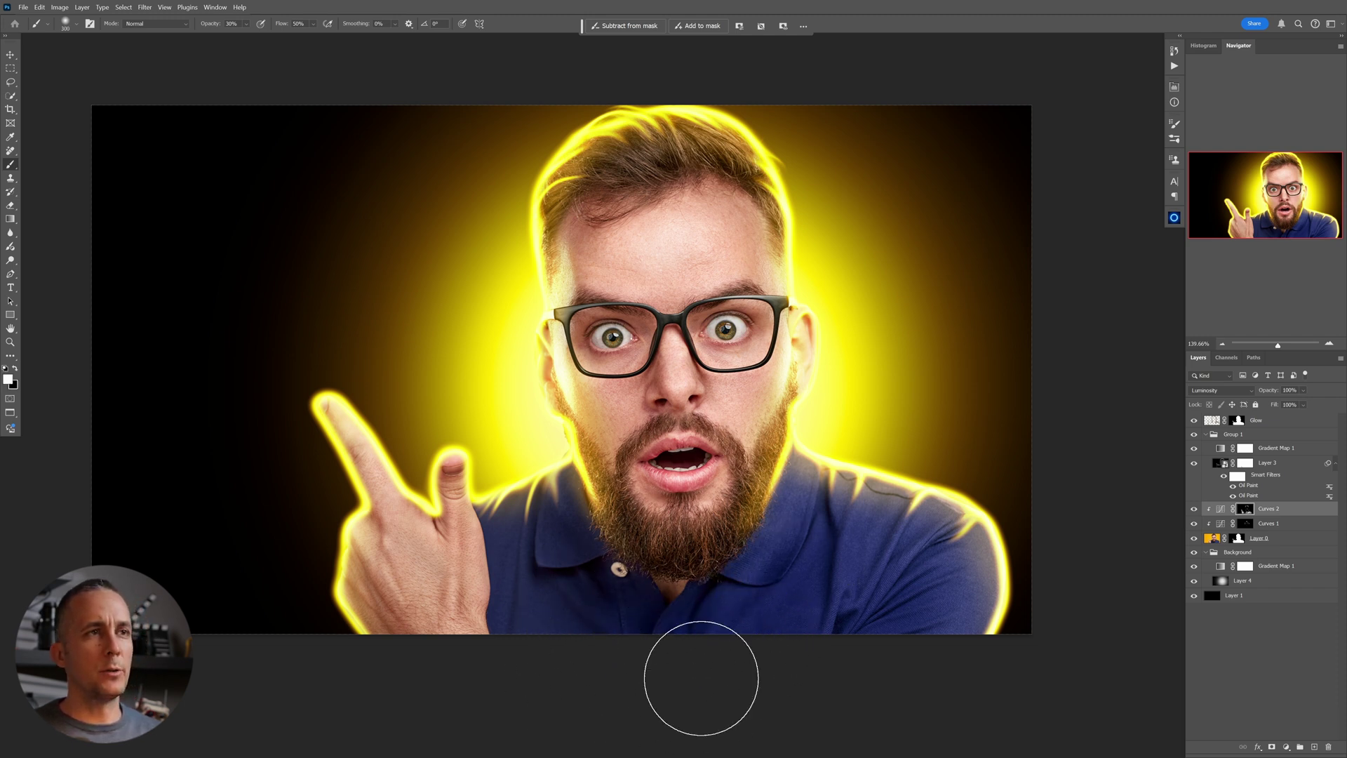
drag(670, 493, 1008, 496)
drag(745, 460, 763, 486)
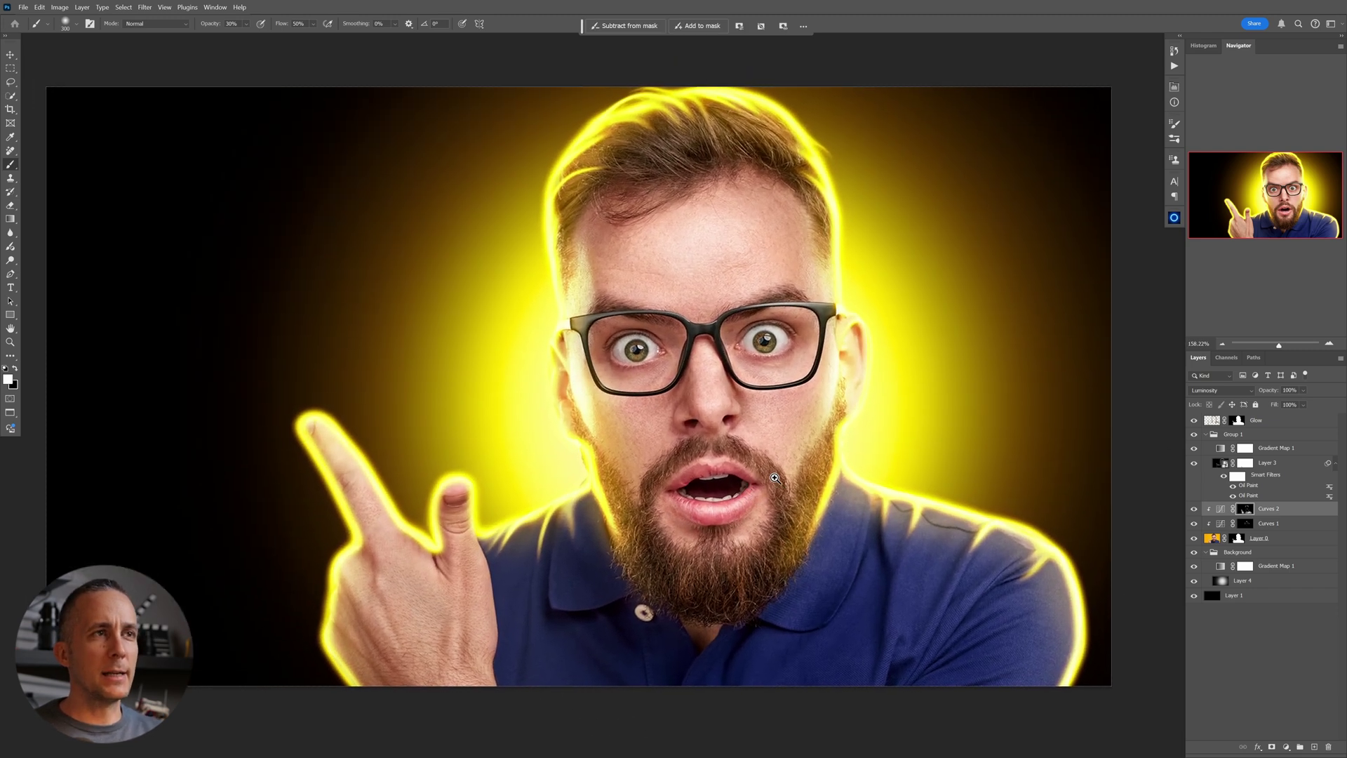